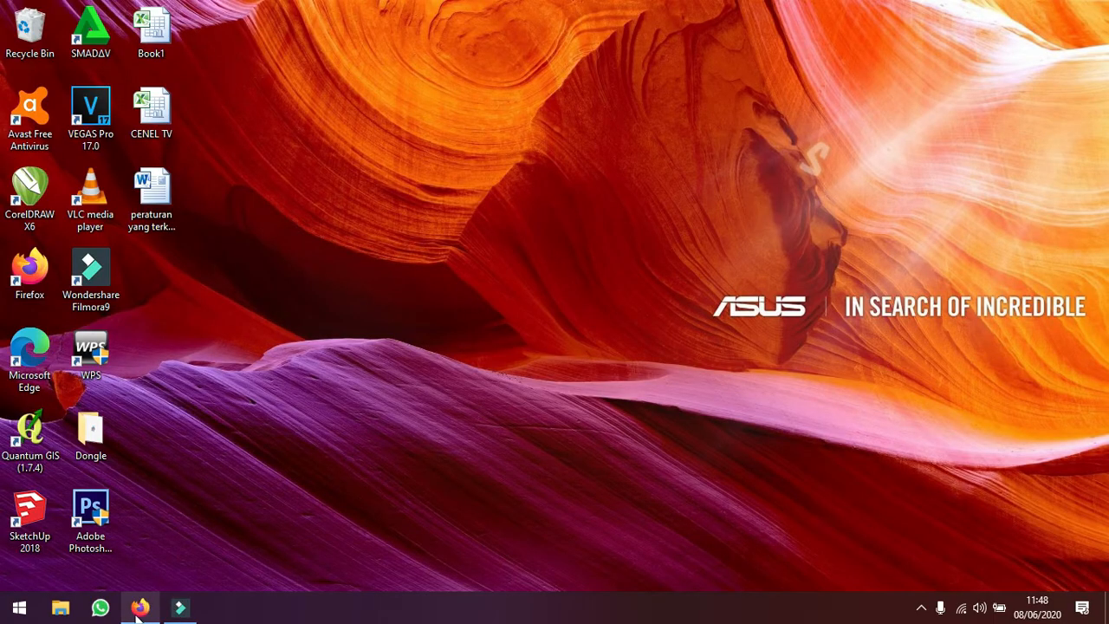
Open the browser and go to the SSCASN – Badan Kepegawaian Negara site by searching for SSCASN
{"action": "left_click", "coordinate": [141, 608]}
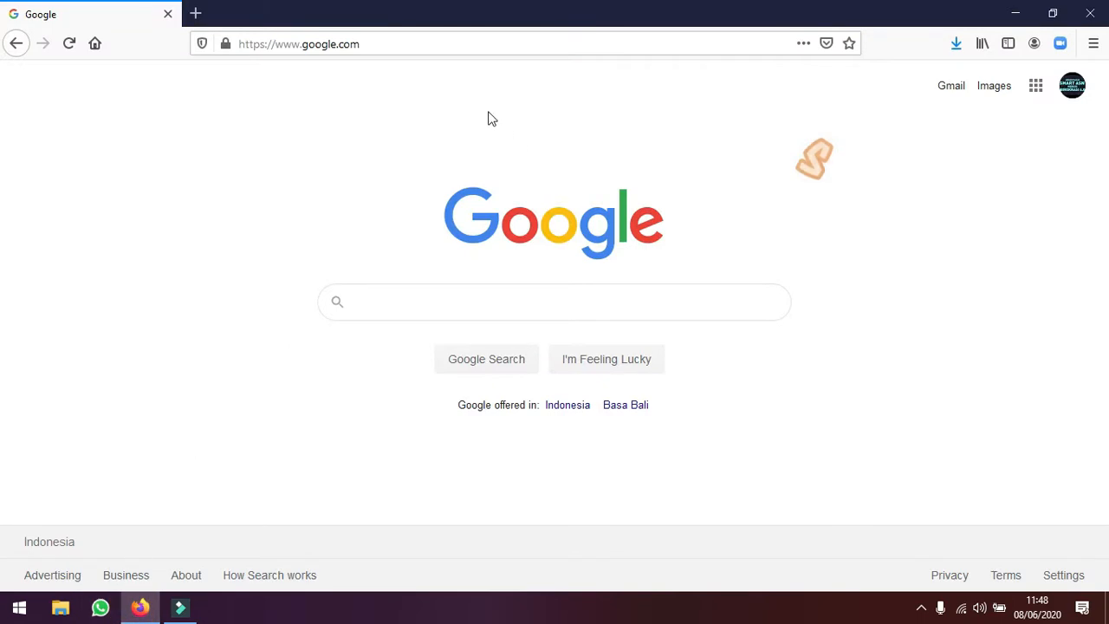
{"action": "left_click", "coordinate": [374, 45]}
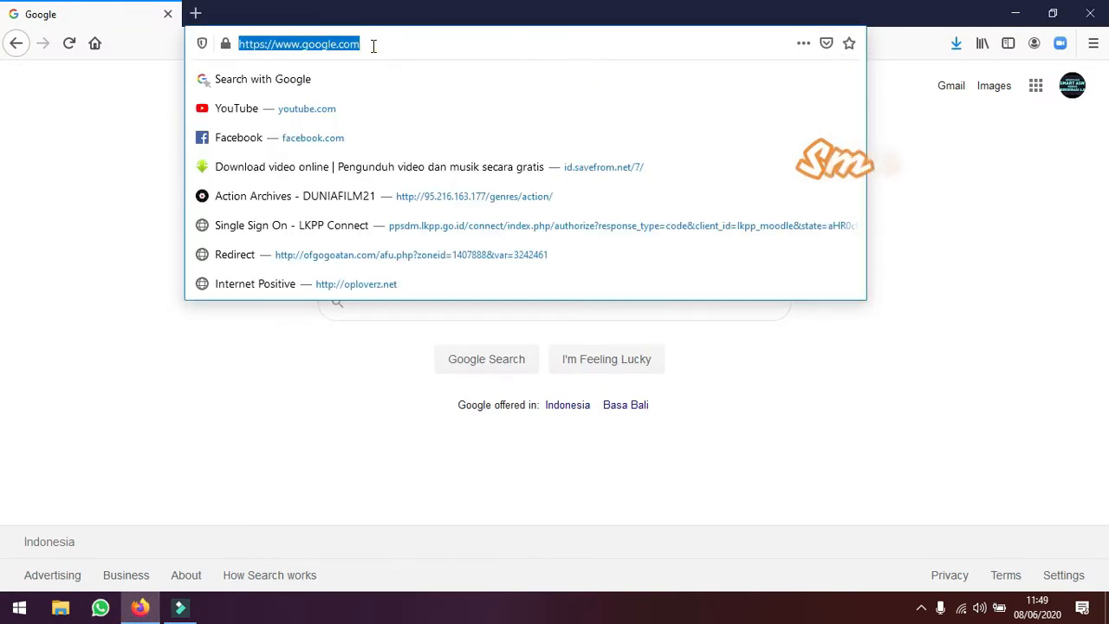
{"action": "type", "text": "ss"}
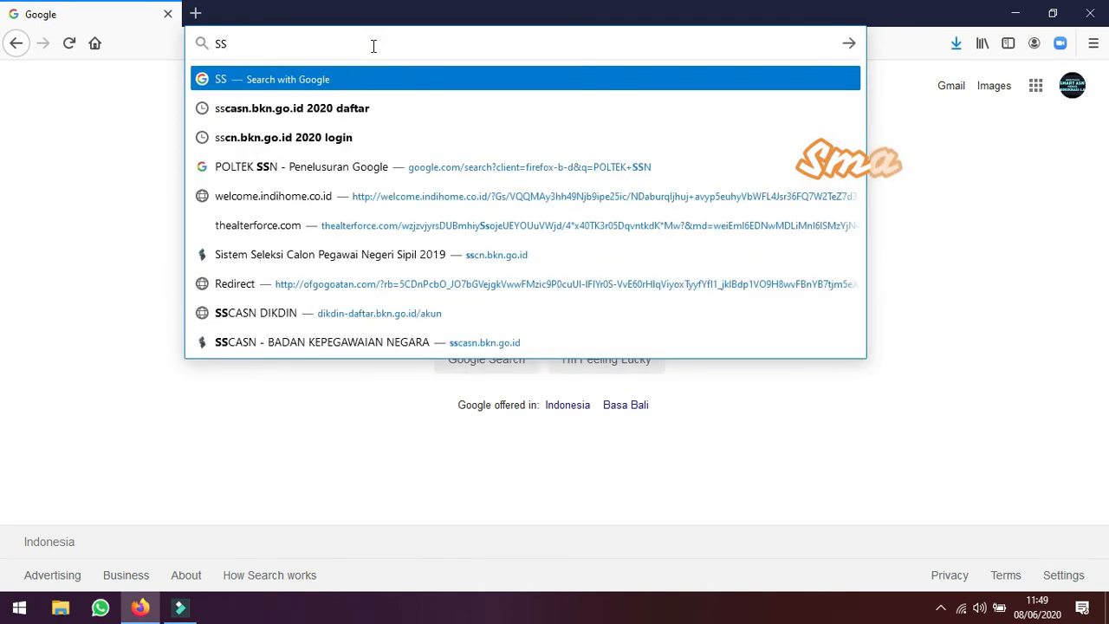
{"action": "type", "text": "CAS"}
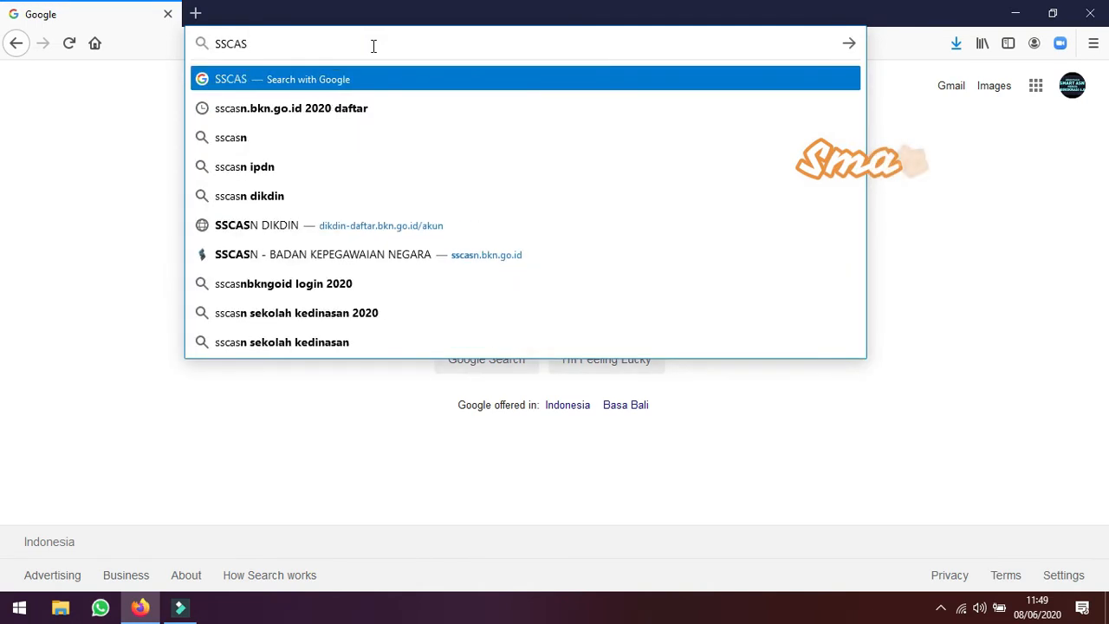
{"action": "type", "text": "N"}
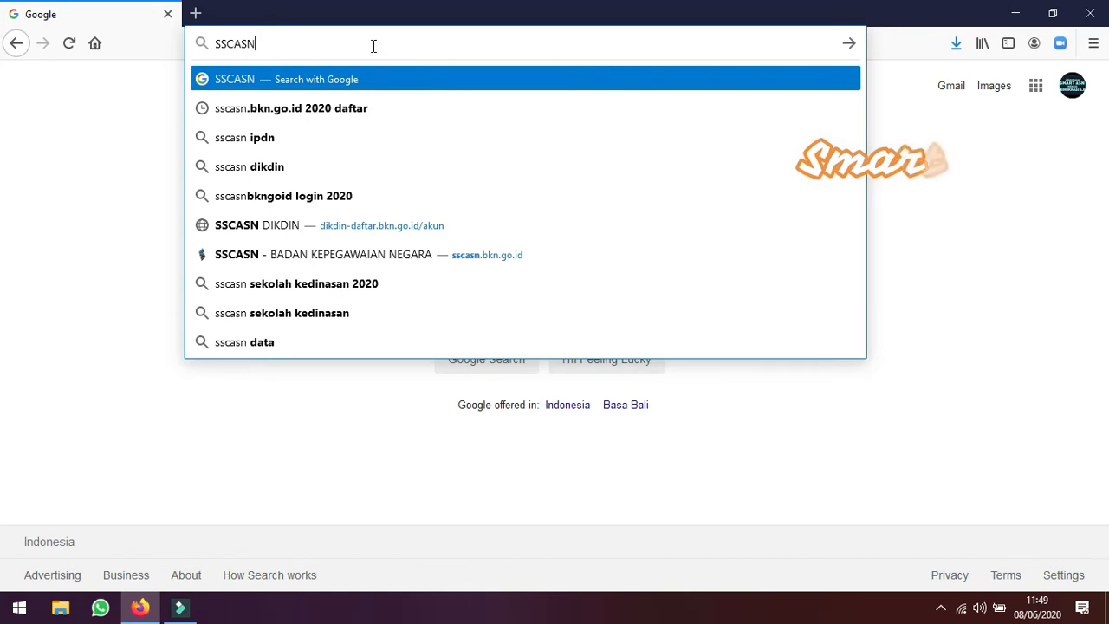
{"action": "left_click", "coordinate": [379, 257]}
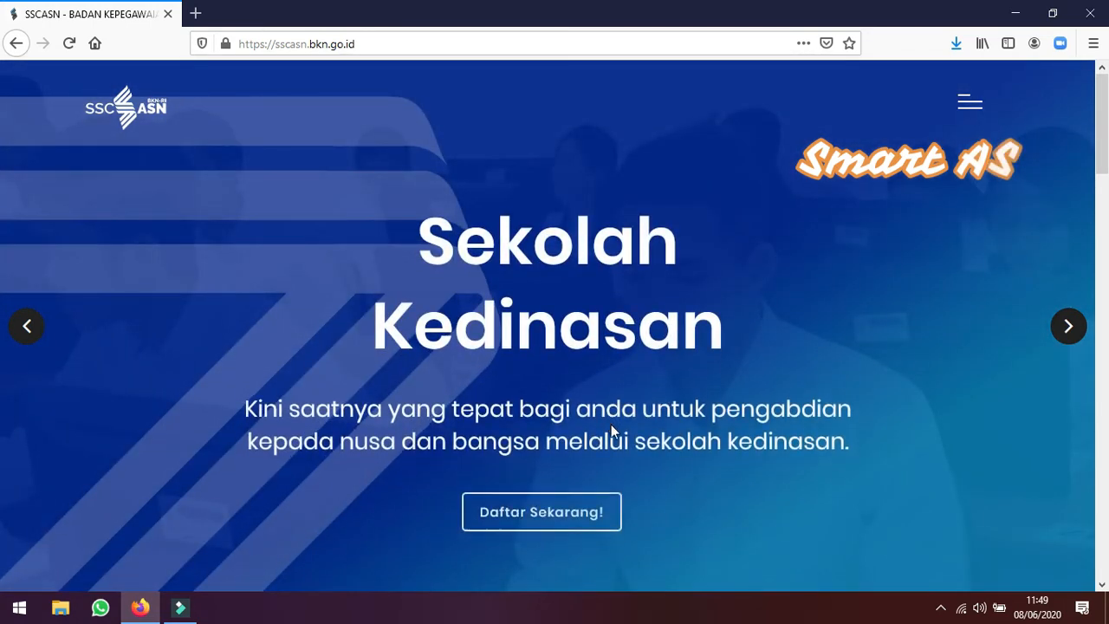
Open the DIKDIN account registration form from the SSCASN homepage's Daftar Sekarang link
{"action": "left_click", "coordinate": [551, 511]}
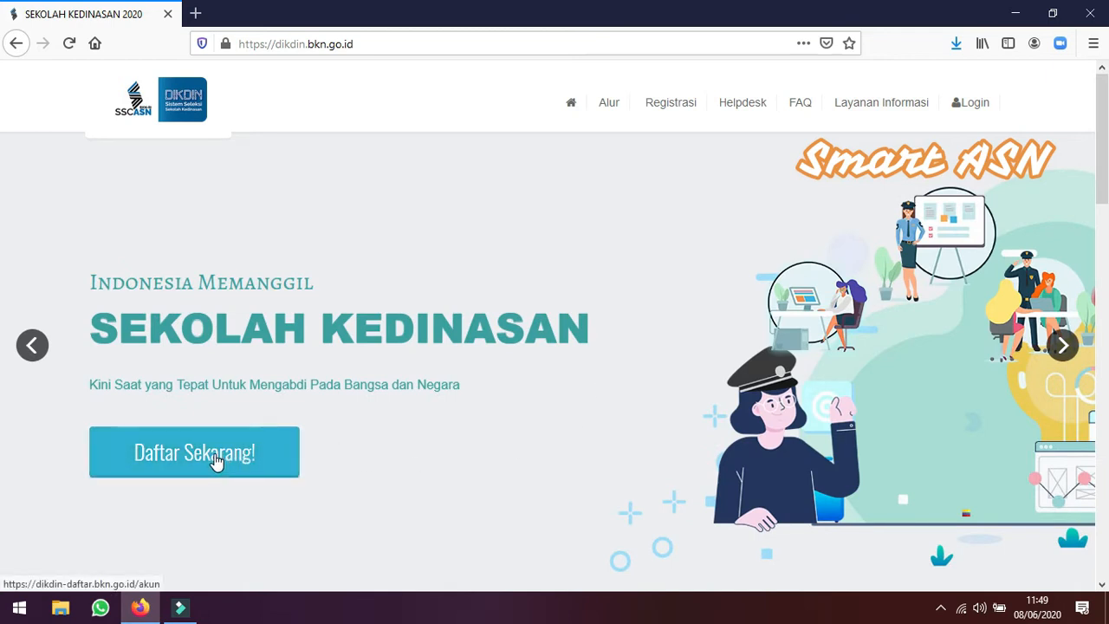
{"action": "left_click", "coordinate": [674, 112]}
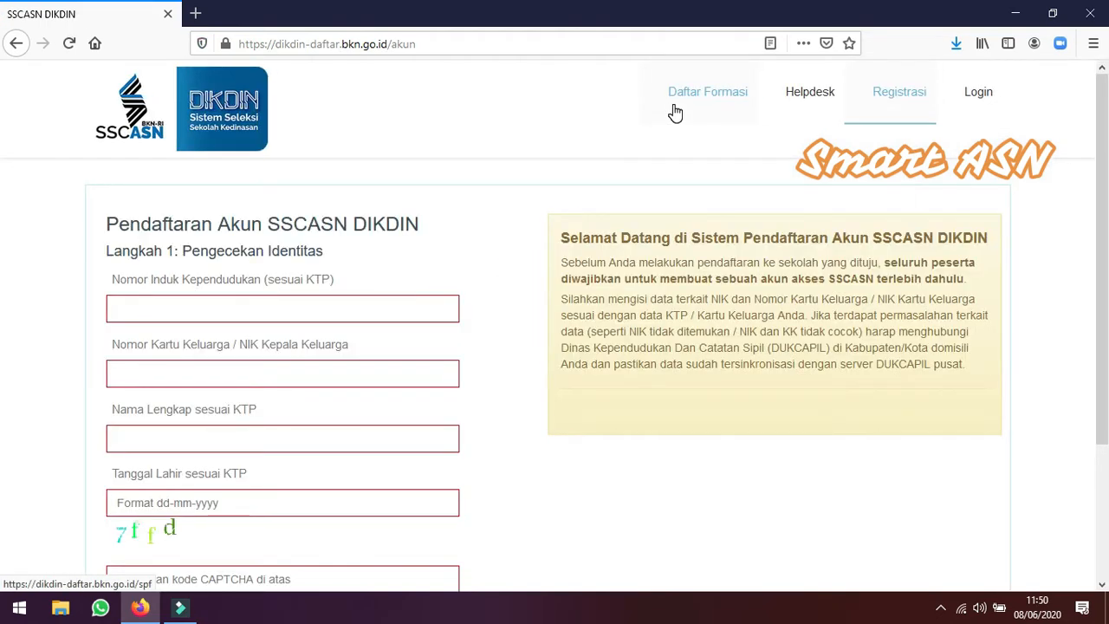
Fill in the applicant's NIK and the family card number in the identity check form
{"action": "left_click", "coordinate": [307, 307]}
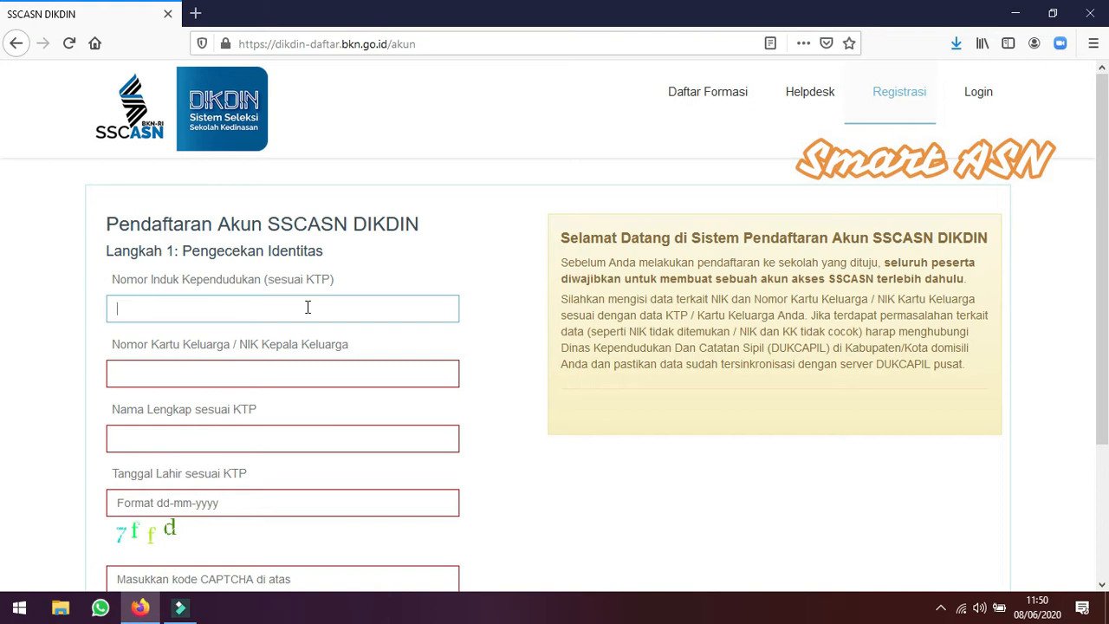
{"action": "left_click", "coordinate": [257, 373]}
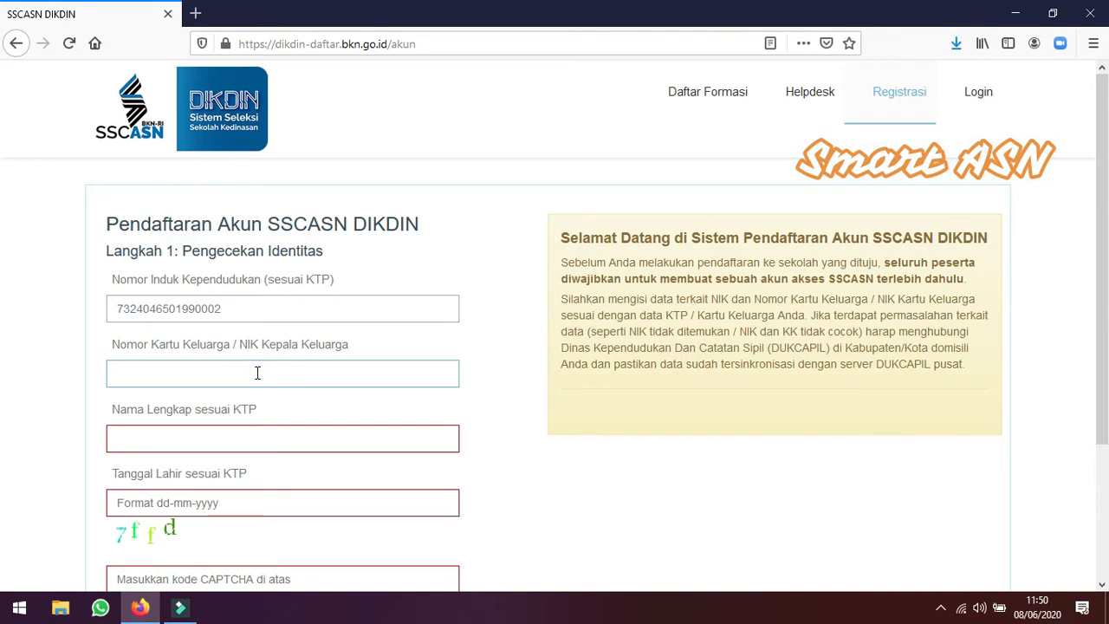
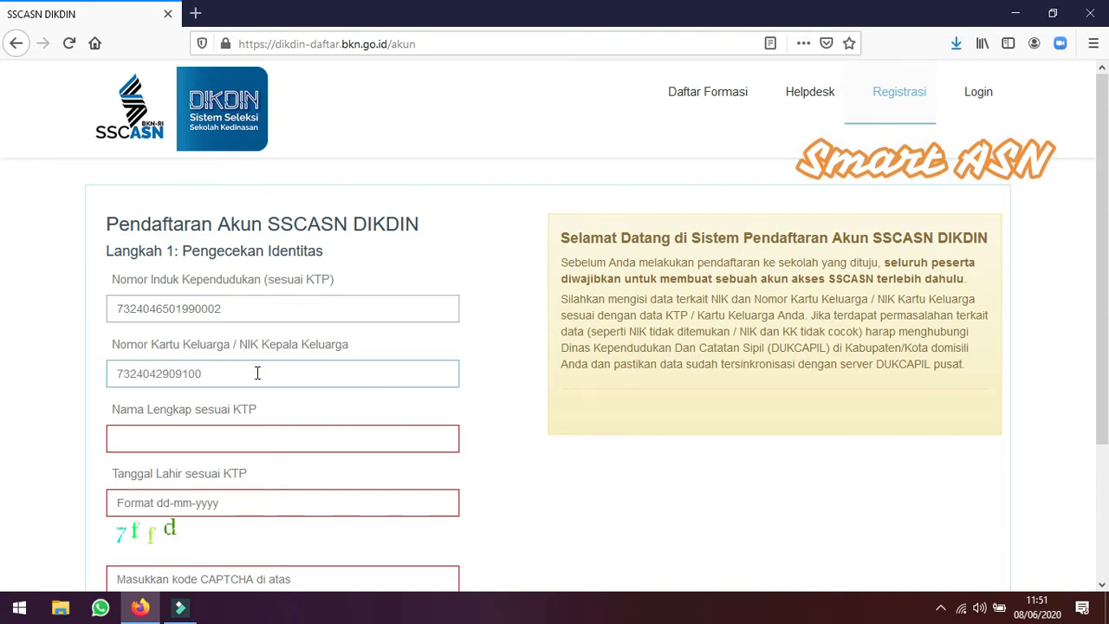
Enter the applicant's full name as written on the ID card
{"action": "left_click", "coordinate": [242, 438]}
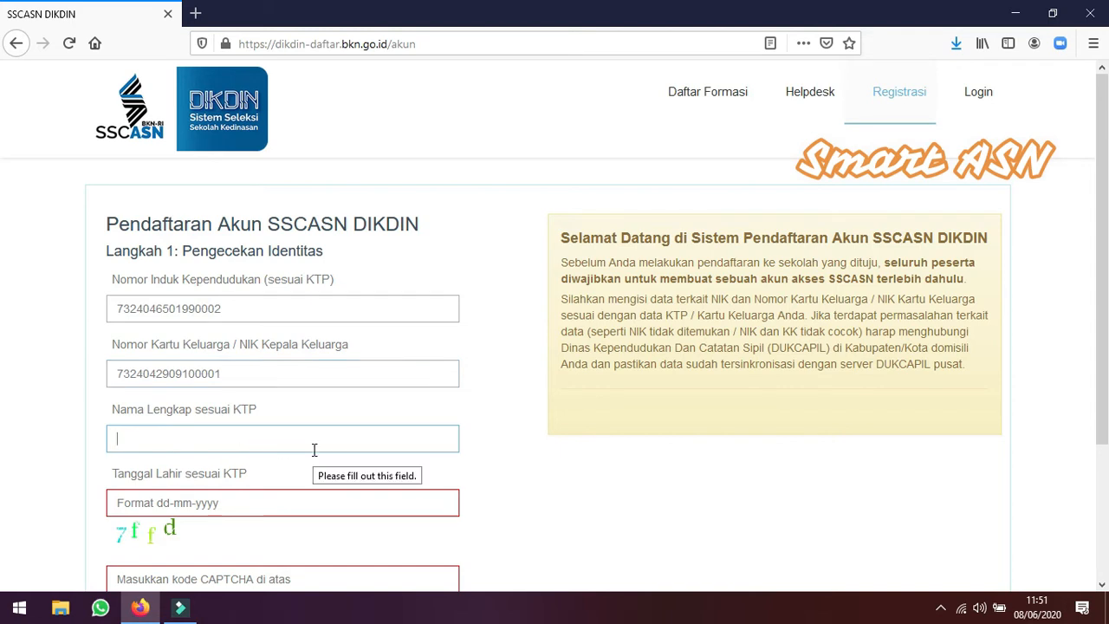
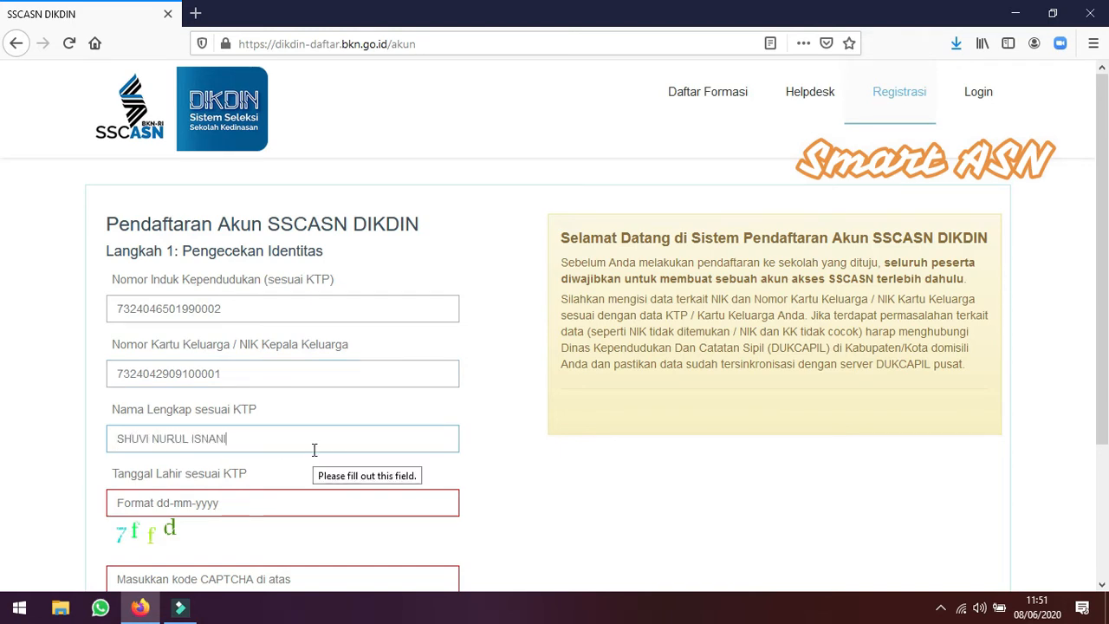
Pick the applicant's date of birth in the calendar for the birth date field
{"action": "scroll", "coordinate": [277, 433], "scroll_direction": "down", "scroll_amount": 2}
{"action": "left_click", "coordinate": [240, 417]}
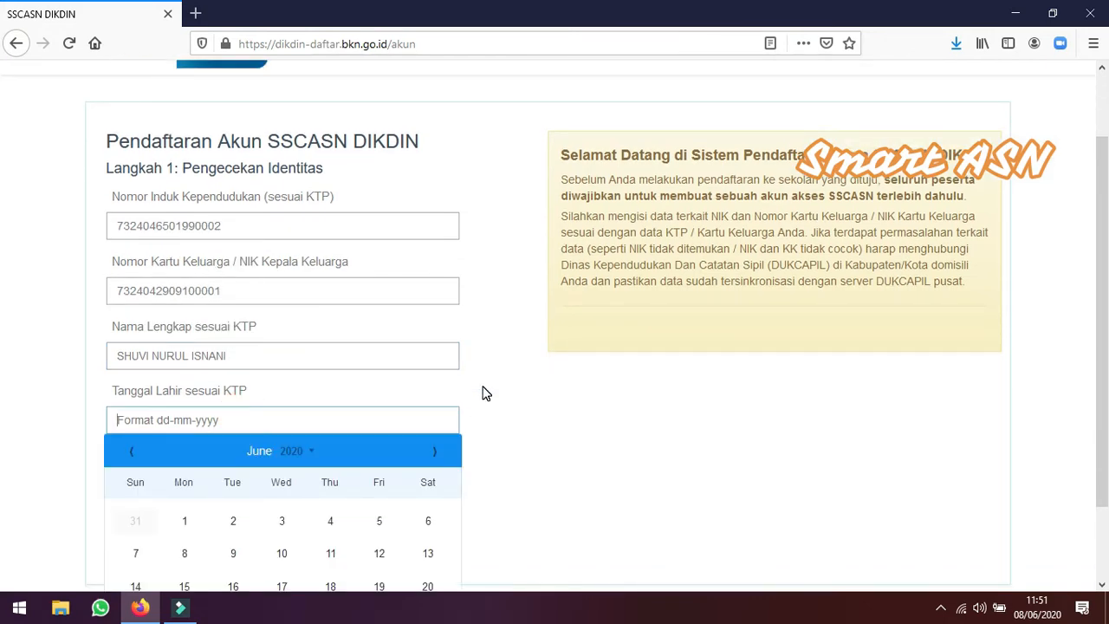
{"action": "scroll", "coordinate": [497, 389], "scroll_direction": "down", "scroll_amount": 2}
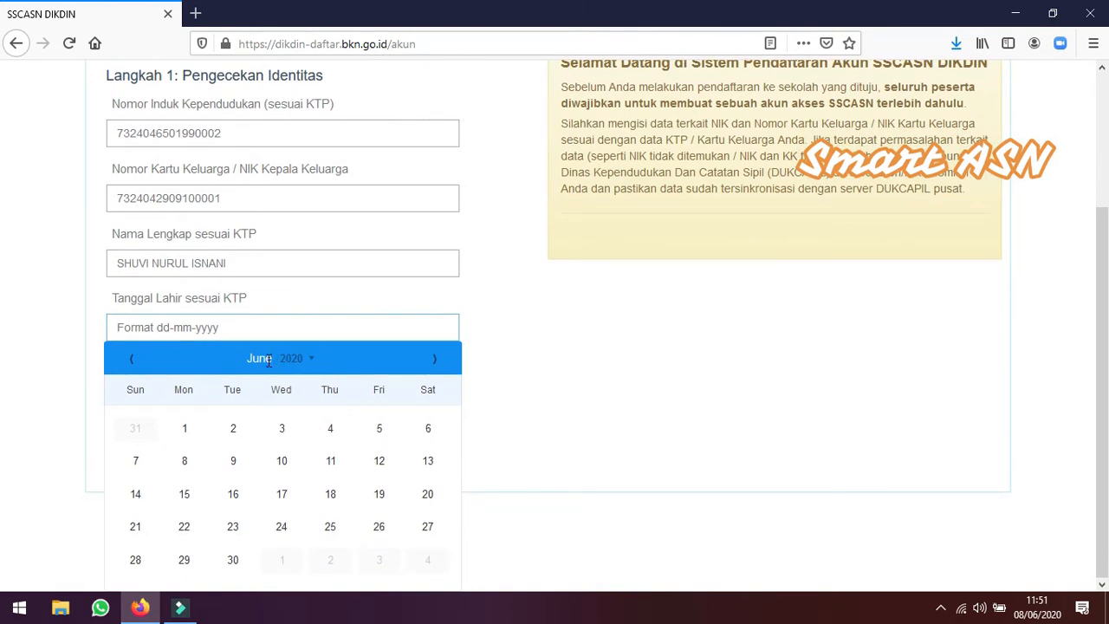
{"action": "left_click", "coordinate": [310, 367]}
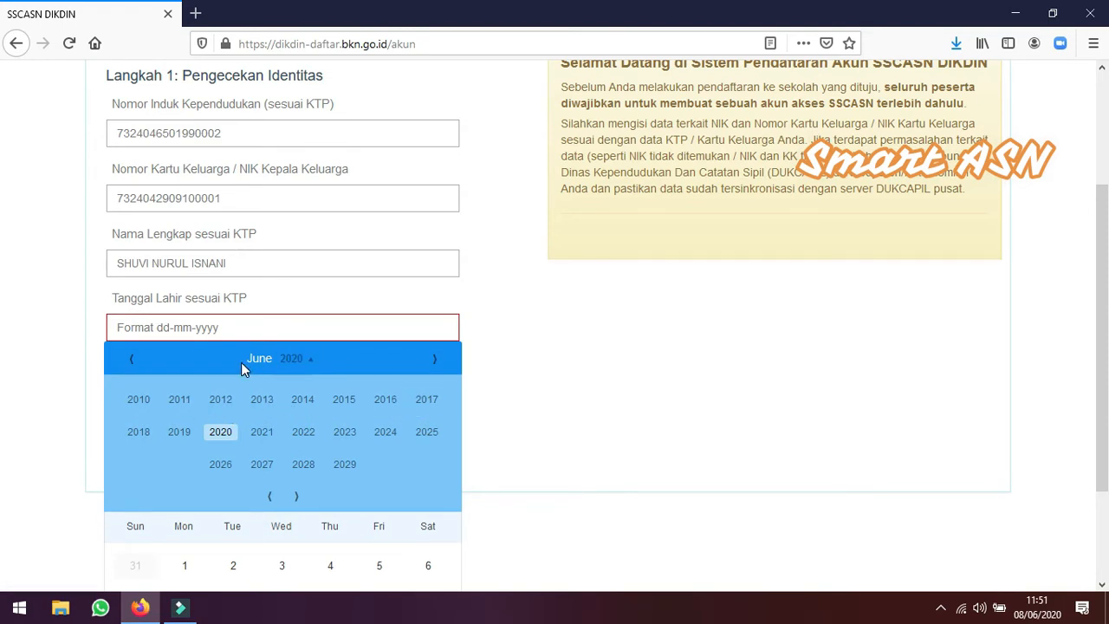
{"action": "left_click", "coordinate": [270, 497]}
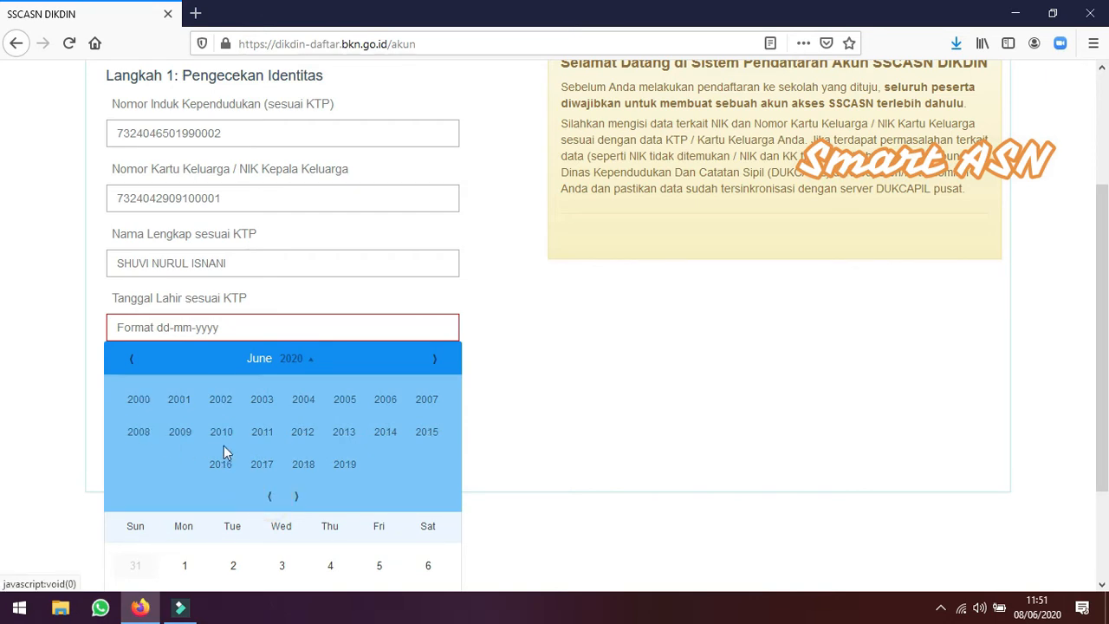
{"action": "left_click", "coordinate": [268, 499]}
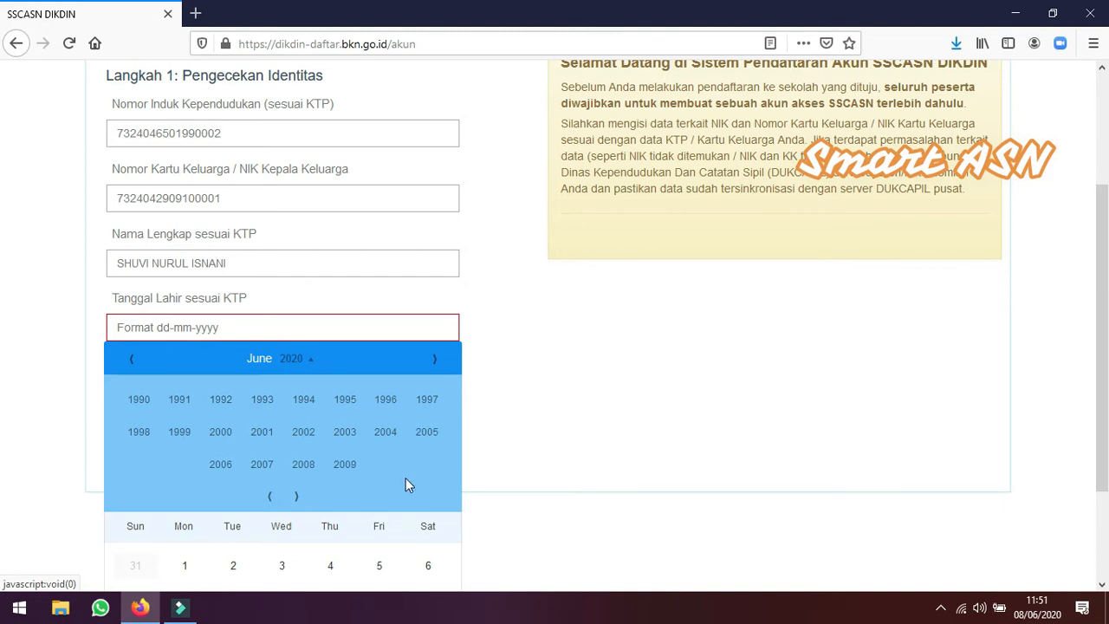
{"action": "left_click", "coordinate": [180, 433]}
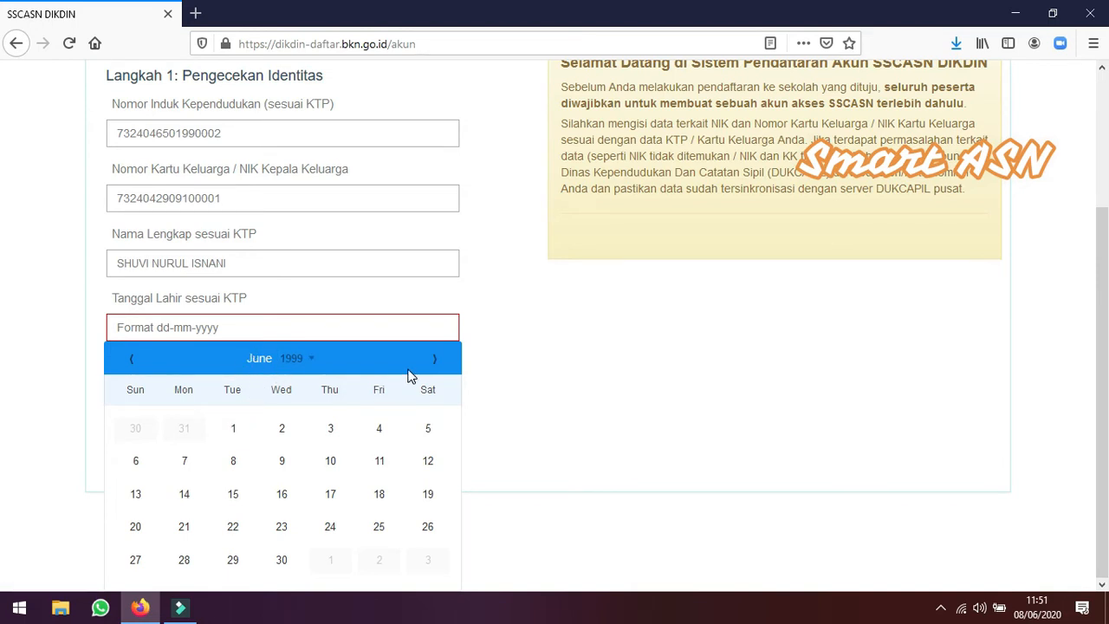
{"action": "left_click", "coordinate": [128, 360]}
{"action": "left_click", "coordinate": [128, 360]}
{"action": "left_click", "coordinate": [128, 361]}
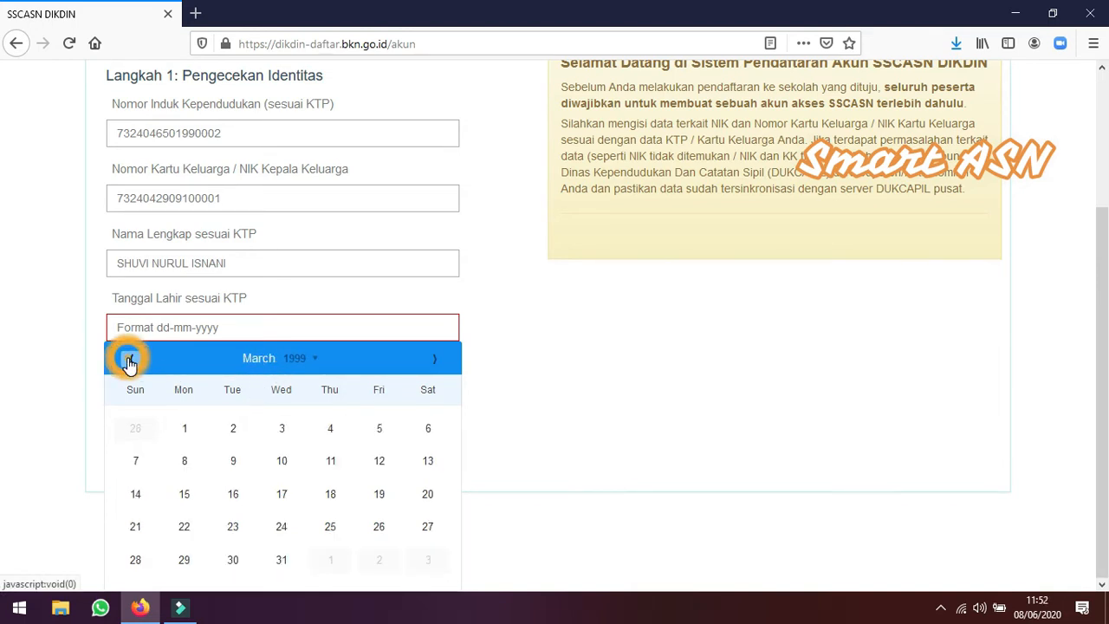
{"action": "left_click", "coordinate": [128, 360]}
{"action": "left_click", "coordinate": [128, 361]}
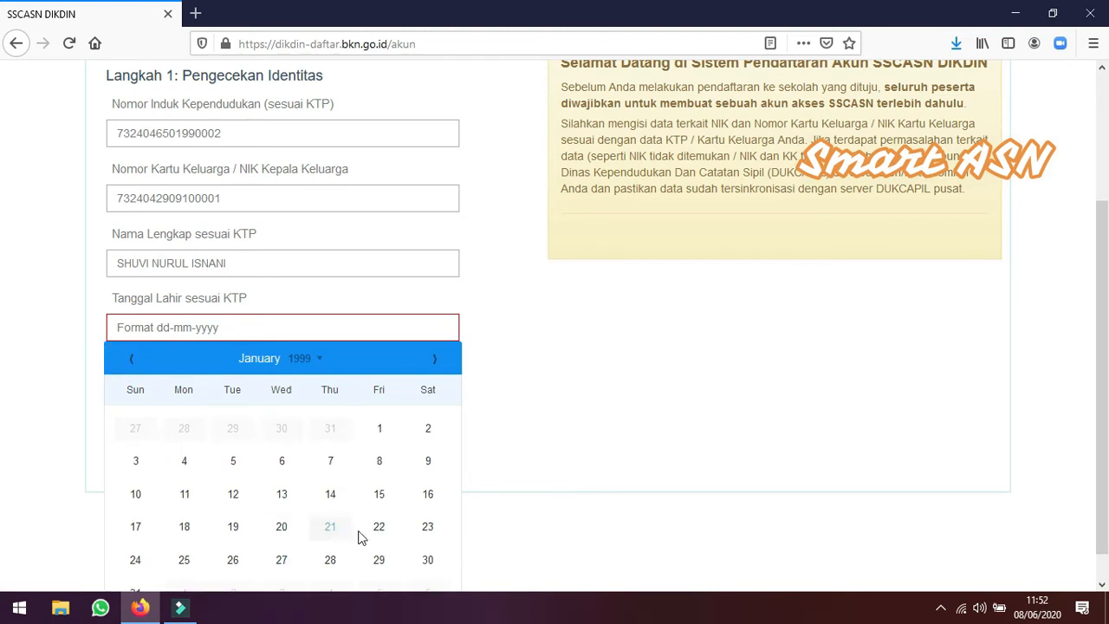
{"action": "left_click", "coordinate": [189, 562]}
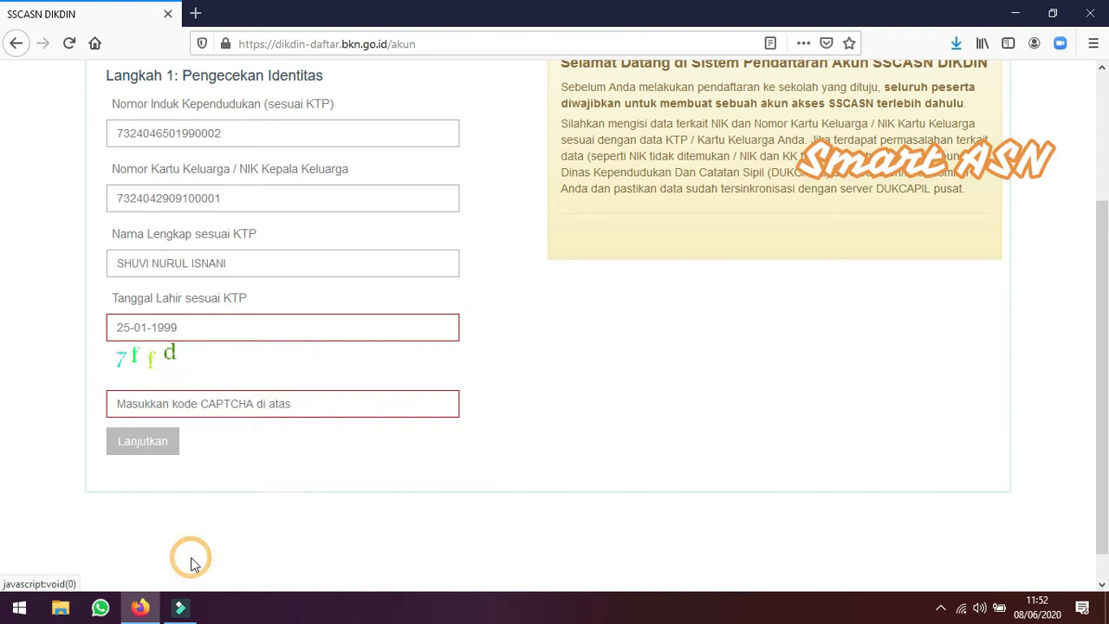
Enter the displayed CAPTCHA code and continue to step 2 of the registration
{"action": "left_click", "coordinate": [198, 406]}
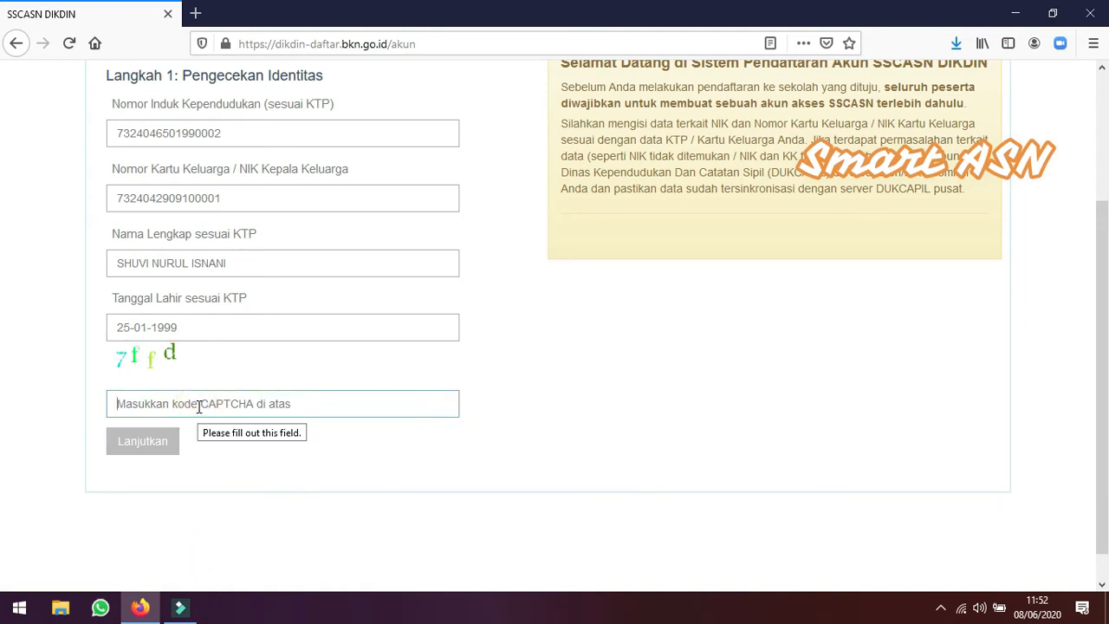
{"action": "type", "text": "7ffd"}
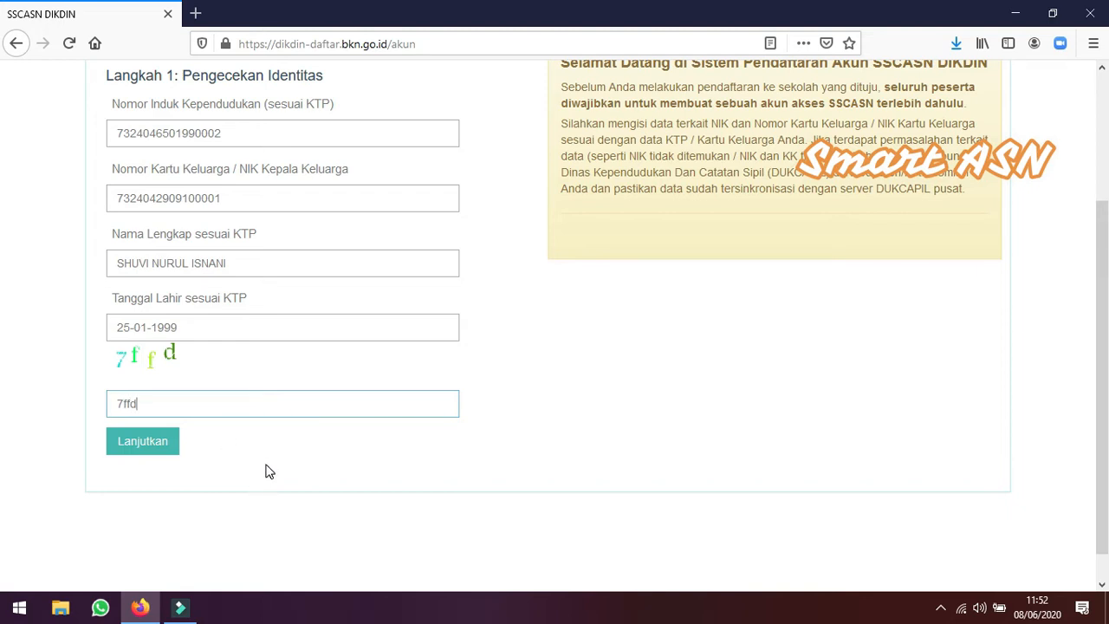
{"action": "left_click", "coordinate": [173, 406]}
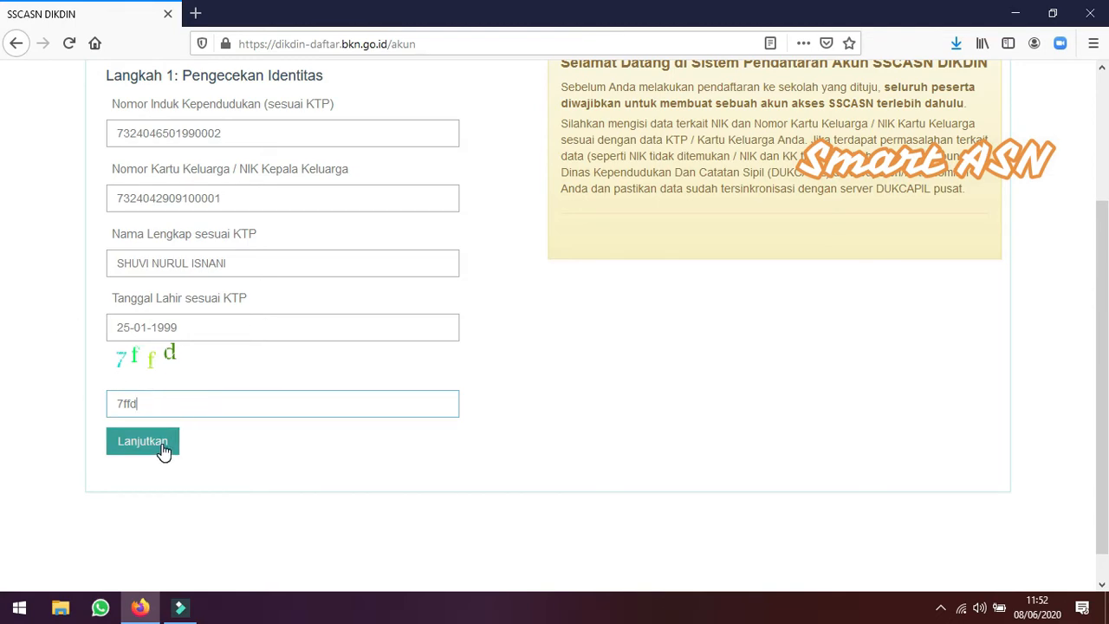
{"action": "left_click", "coordinate": [164, 449]}
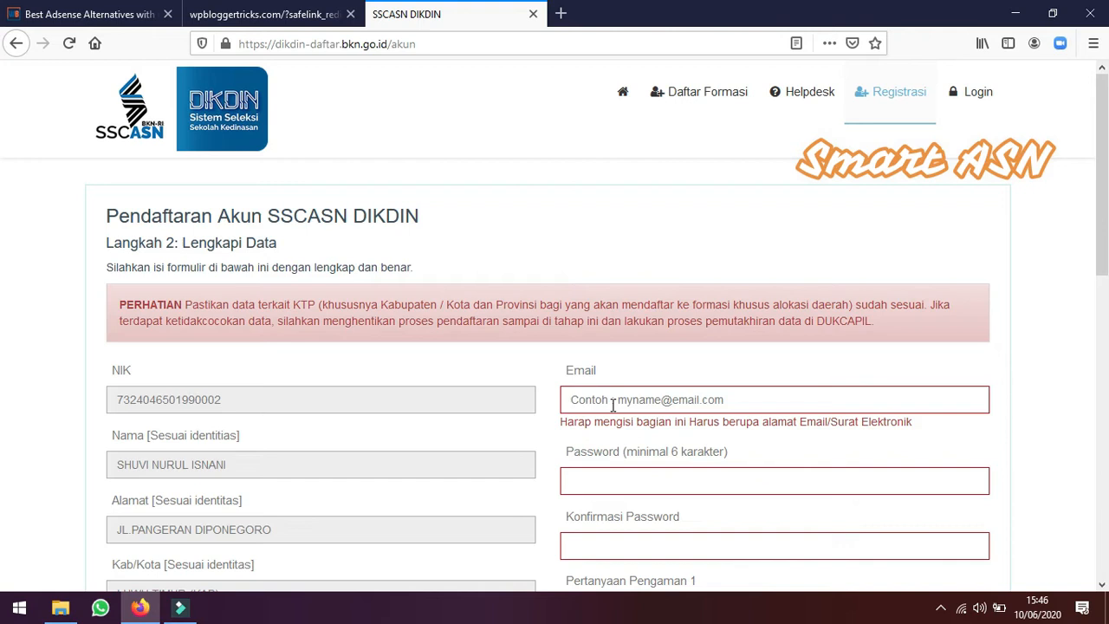
Fill in the applicant's e-mail address in the Email field
{"action": "left_click", "coordinate": [611, 403]}
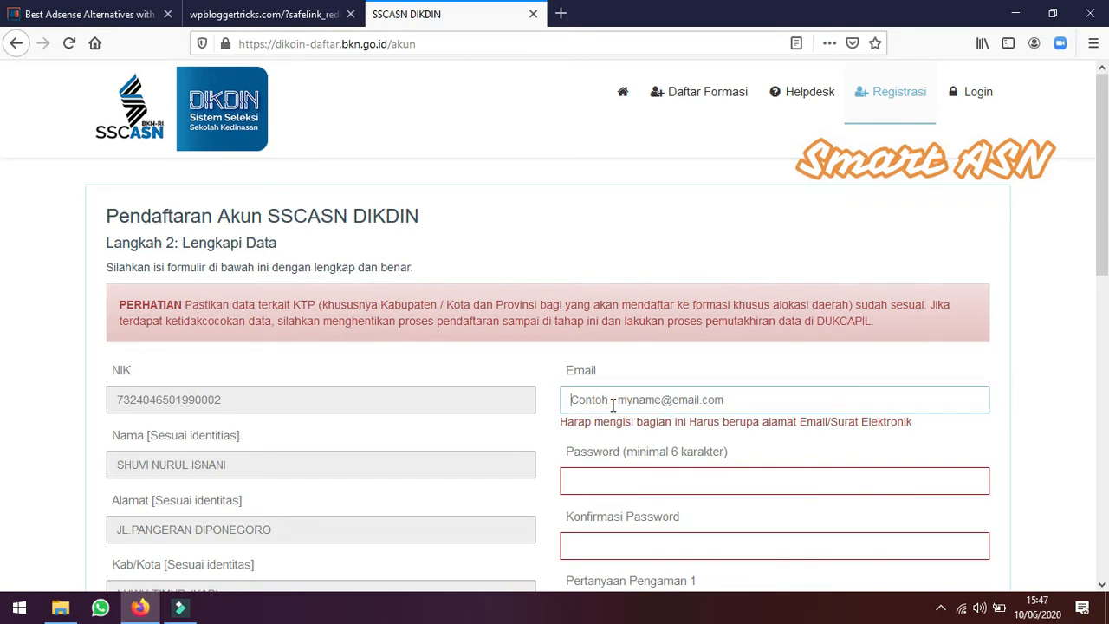
{"action": "left_click", "coordinate": [611, 403]}
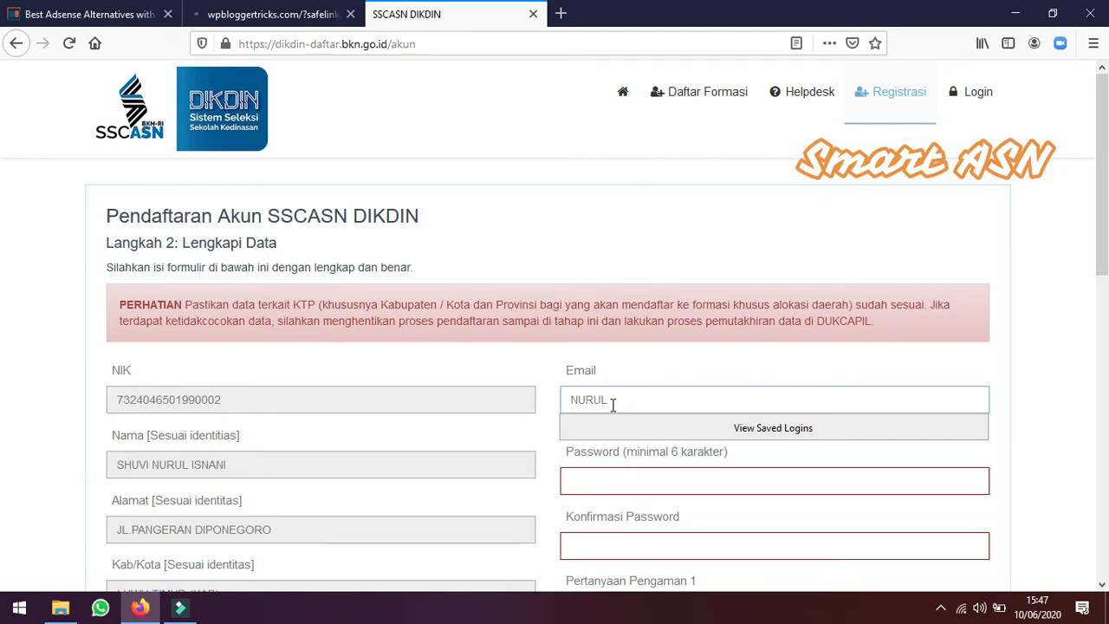
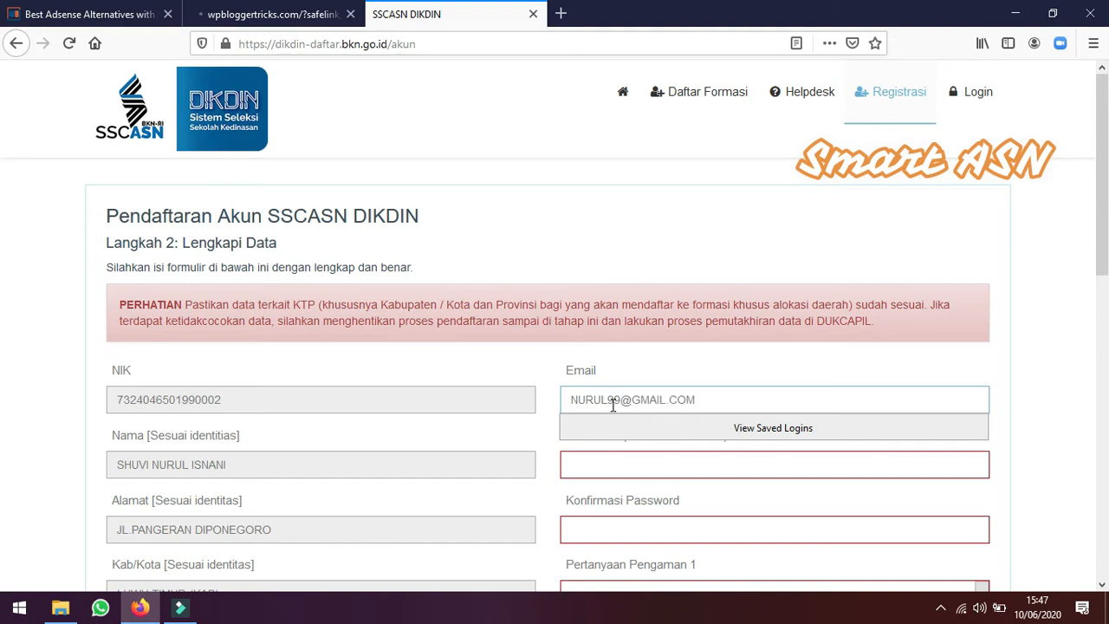
Type the account password in the Password field, retyping it after clearing the first attempt
{"action": "left_click", "coordinate": [589, 461]}
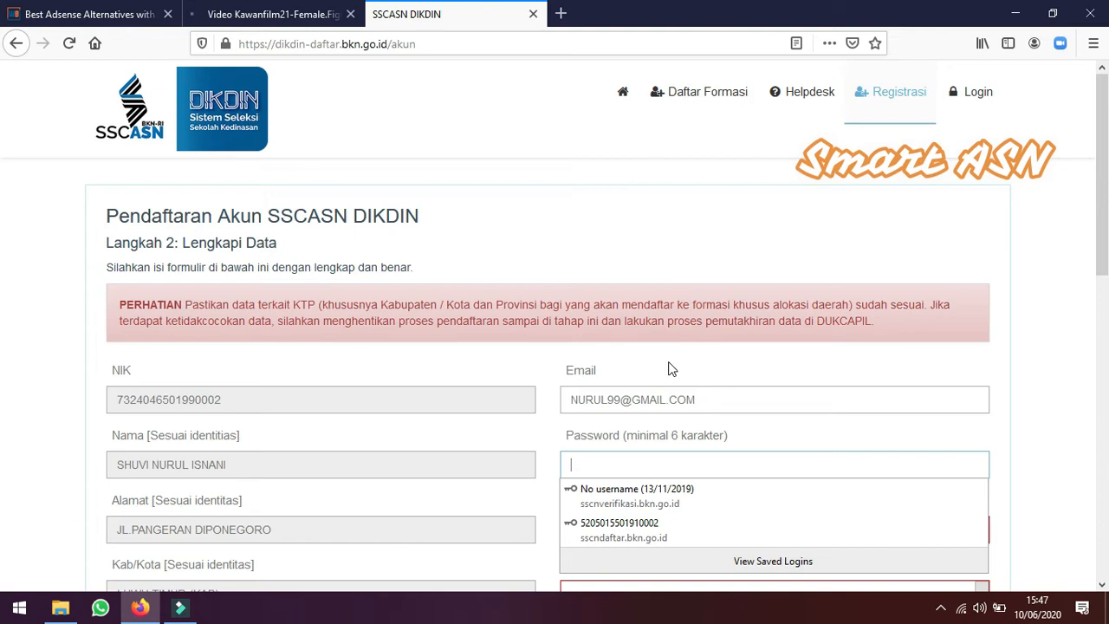
{"action": "type", "text": "••••"}
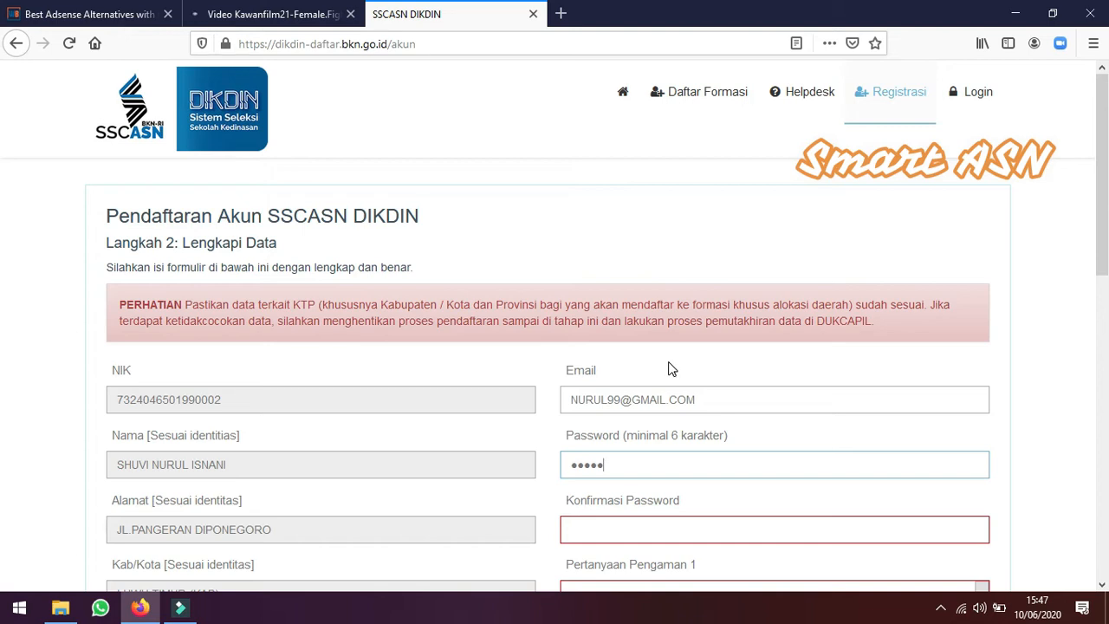
{"action": "key", "text": "BackSpace"}
{"action": "key", "text": "BackSpace"}
{"action": "key", "text": "BackSpace"}
{"action": "key", "text": "BackSpace"}
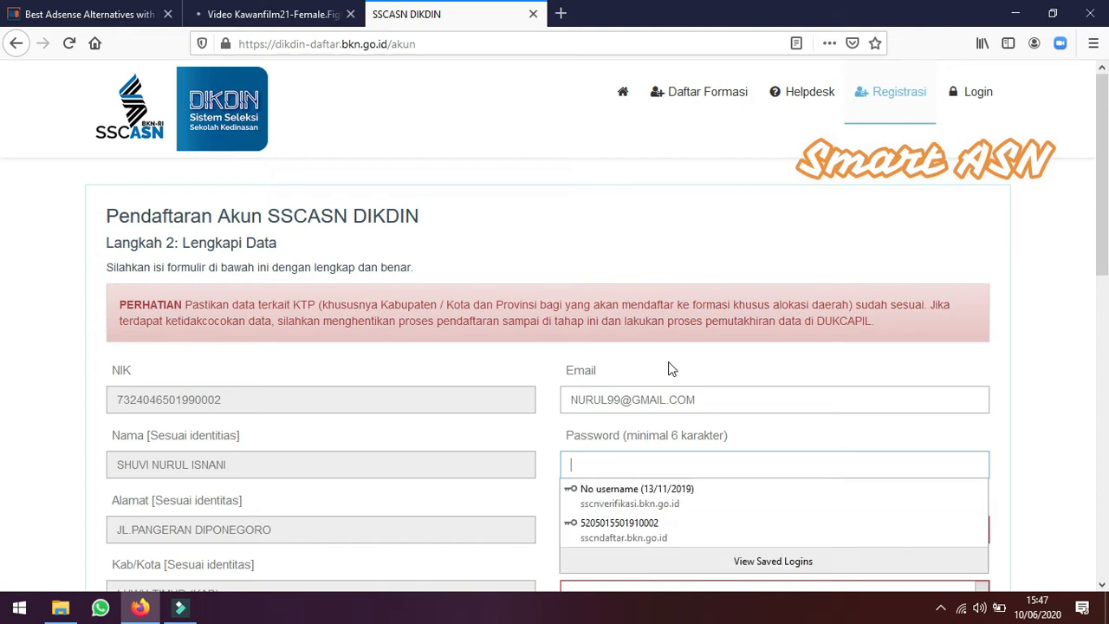
{"action": "type", "text": "••••••"}
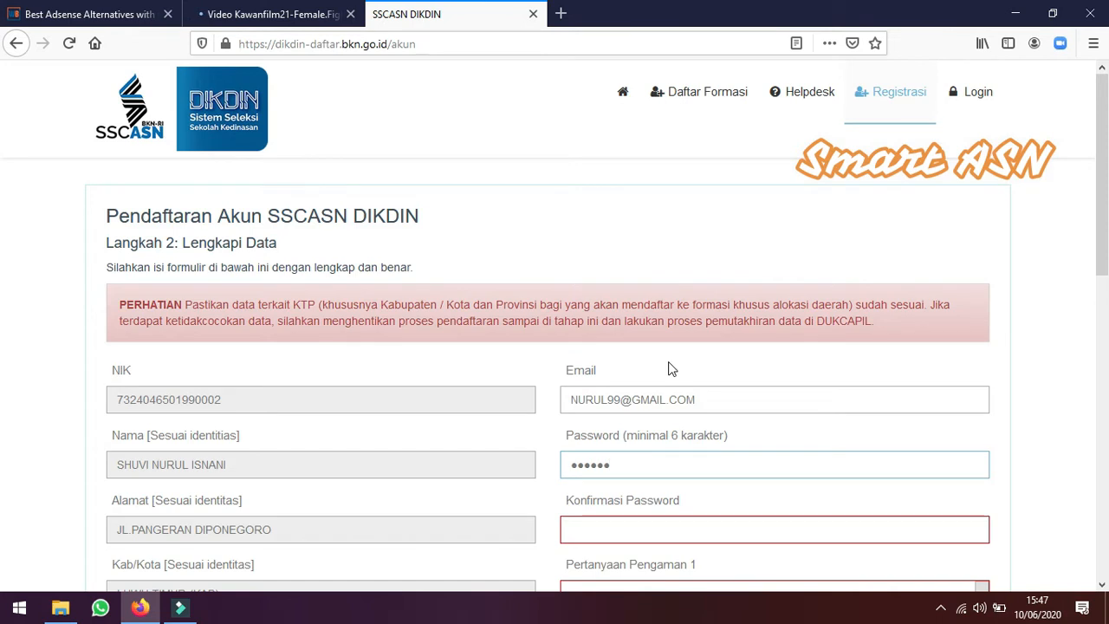
{"action": "type", "text": "•••••"}
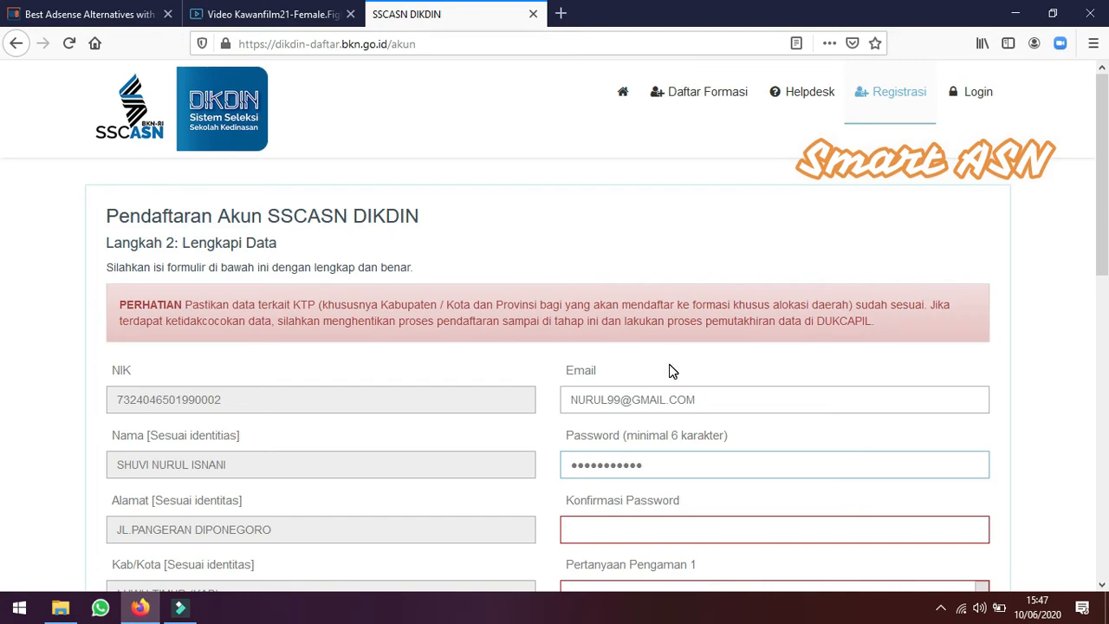
Retype the account password in the Konfirmasi Password field
{"action": "scroll", "coordinate": [710, 399], "scroll_direction": "down", "scroll_amount": 2}
{"action": "left_click", "coordinate": [643, 362]}
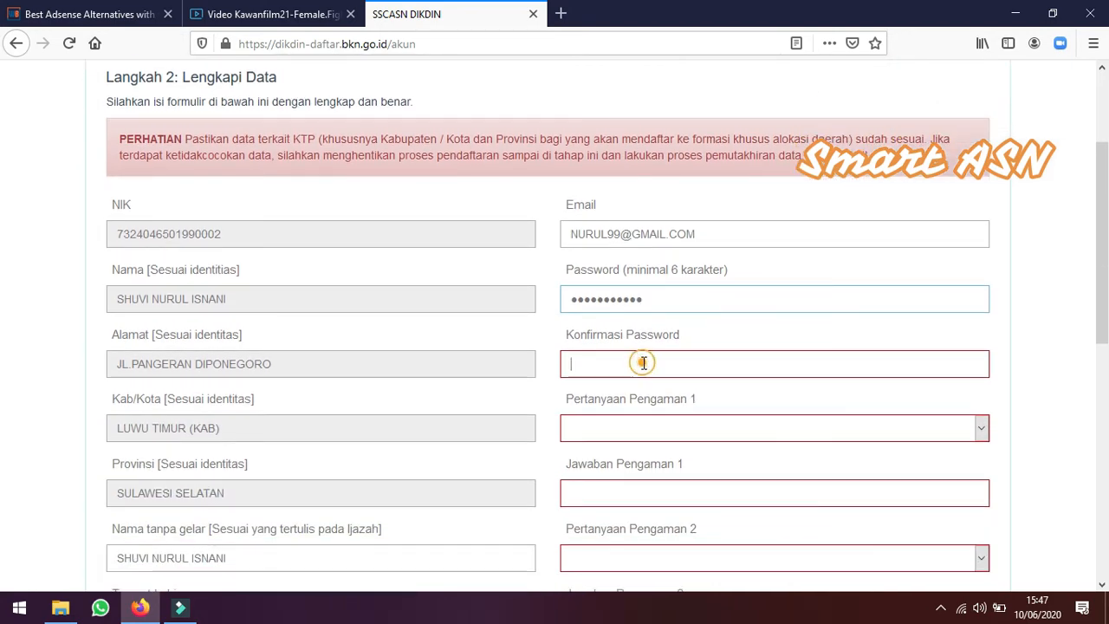
{"action": "type", "text": "•••"}
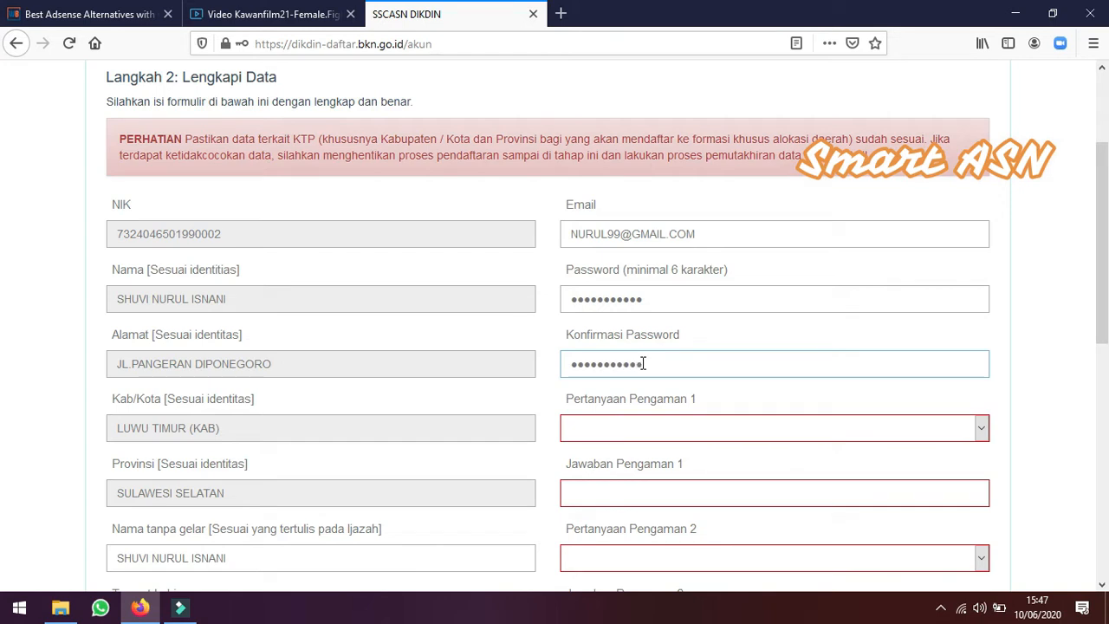
{"action": "left_click", "coordinate": [687, 425]}
{"action": "scroll", "coordinate": [716, 408], "scroll_direction": "down", "scroll_amount": 2}
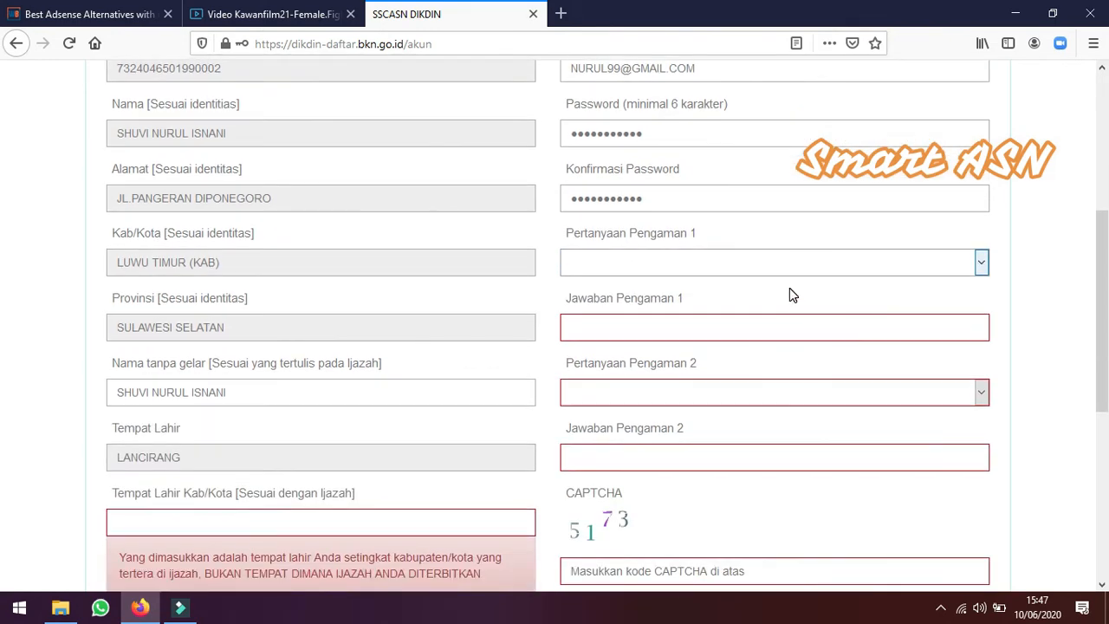
{"action": "left_click", "coordinate": [982, 263]}
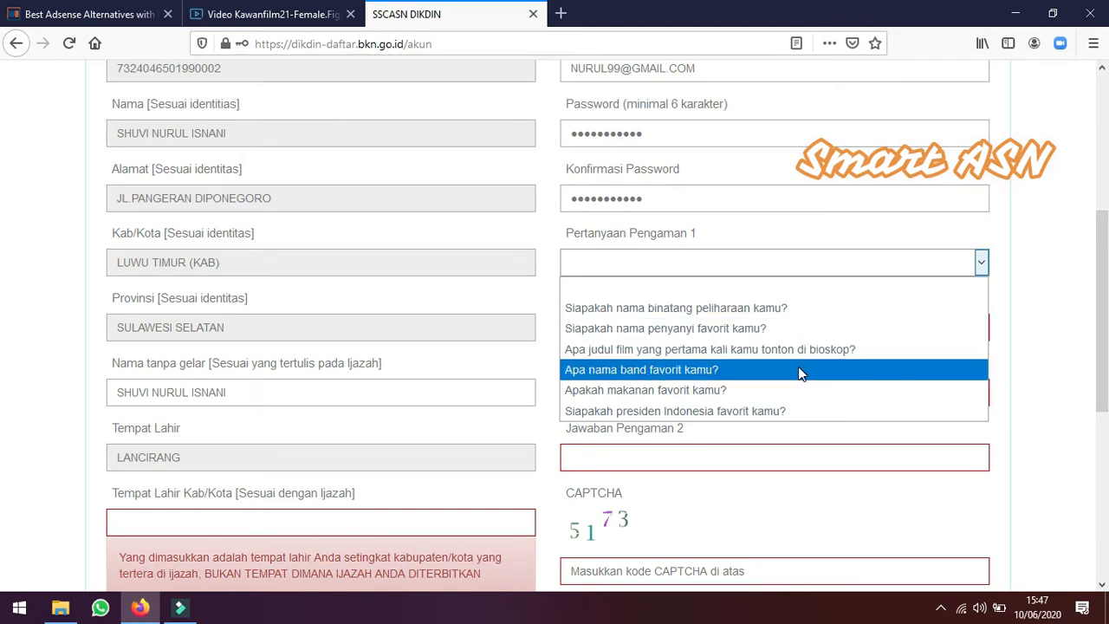
{"action": "left_click", "coordinate": [788, 412]}
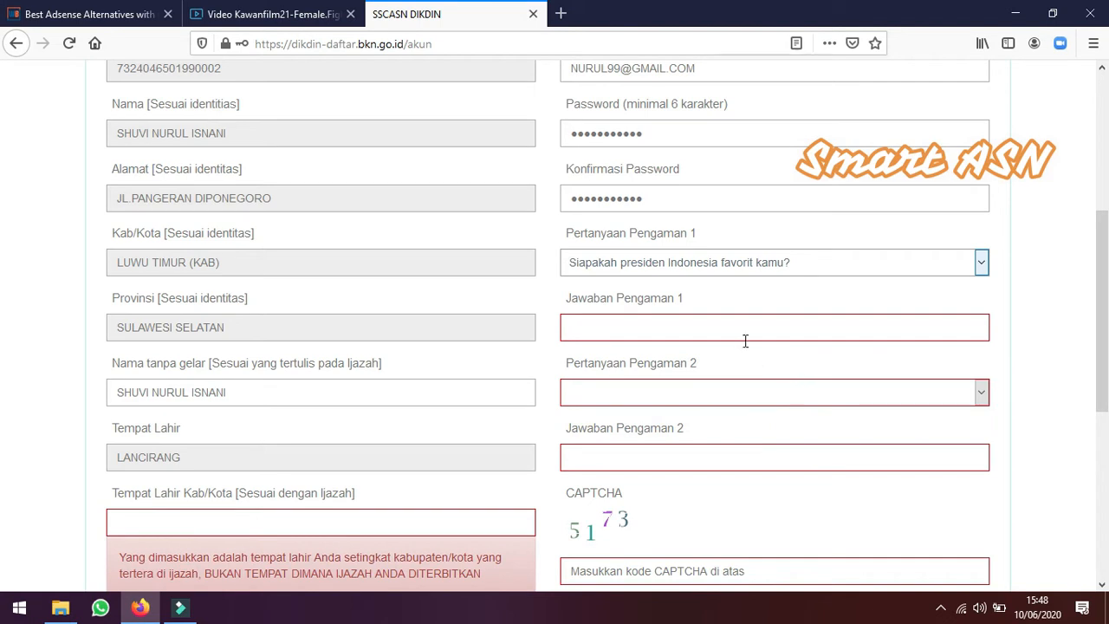
{"action": "left_click", "coordinate": [737, 326]}
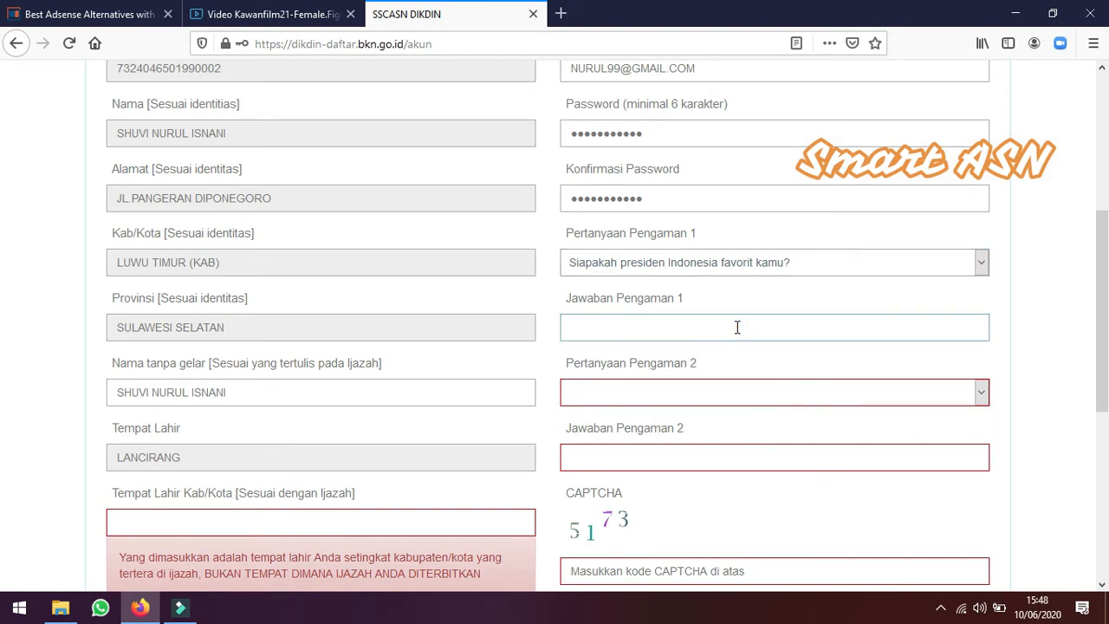
{"action": "type", "text": "SBY"}
{"action": "left_click", "coordinate": [660, 392]}
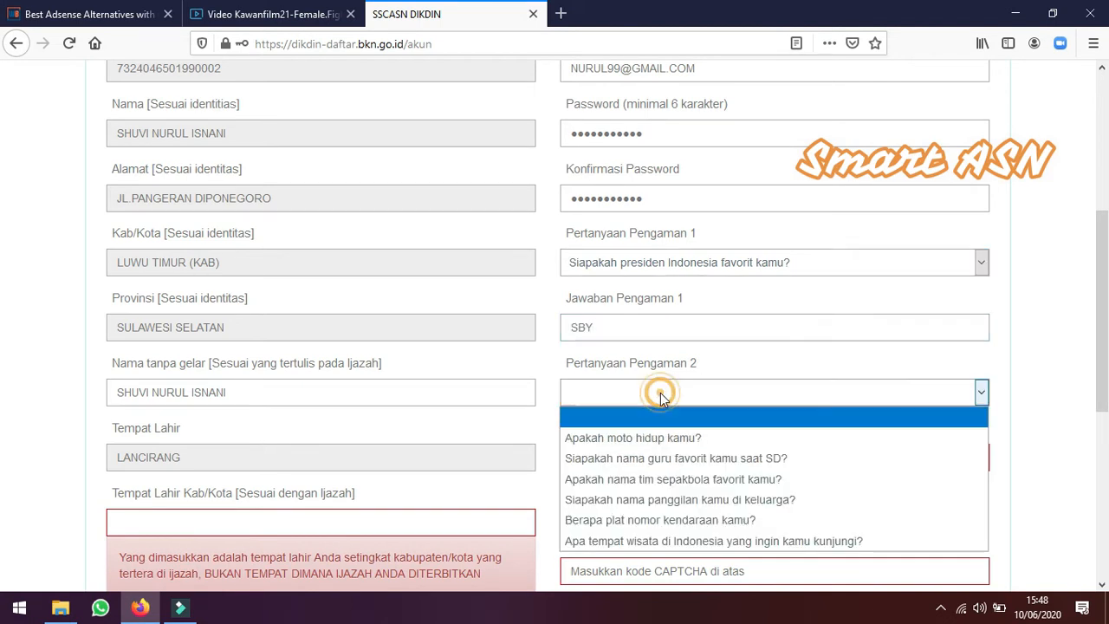
{"action": "left_click", "coordinate": [755, 540]}
{"action": "left_click", "coordinate": [688, 454]}
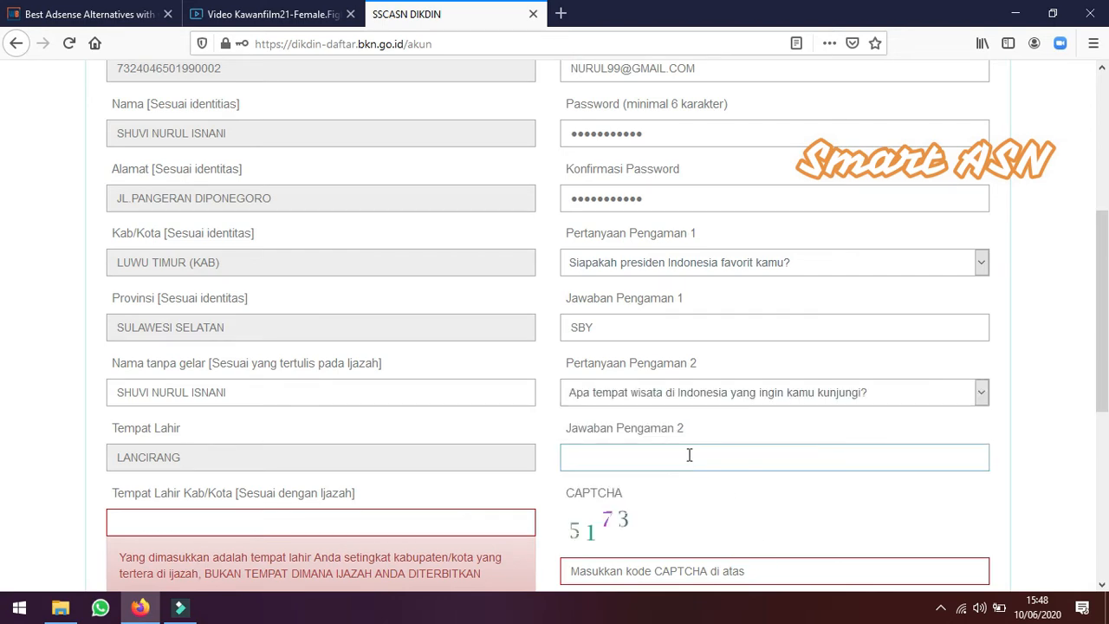
{"action": "type", "text": "LOMBOK"}
Set the diploma place of birth to LUWU TIMUR (KAB) from the suggestions
{"action": "scroll", "coordinate": [705, 453], "scroll_direction": "down", "scroll_amount": 4}
{"action": "left_click", "coordinate": [294, 189]}
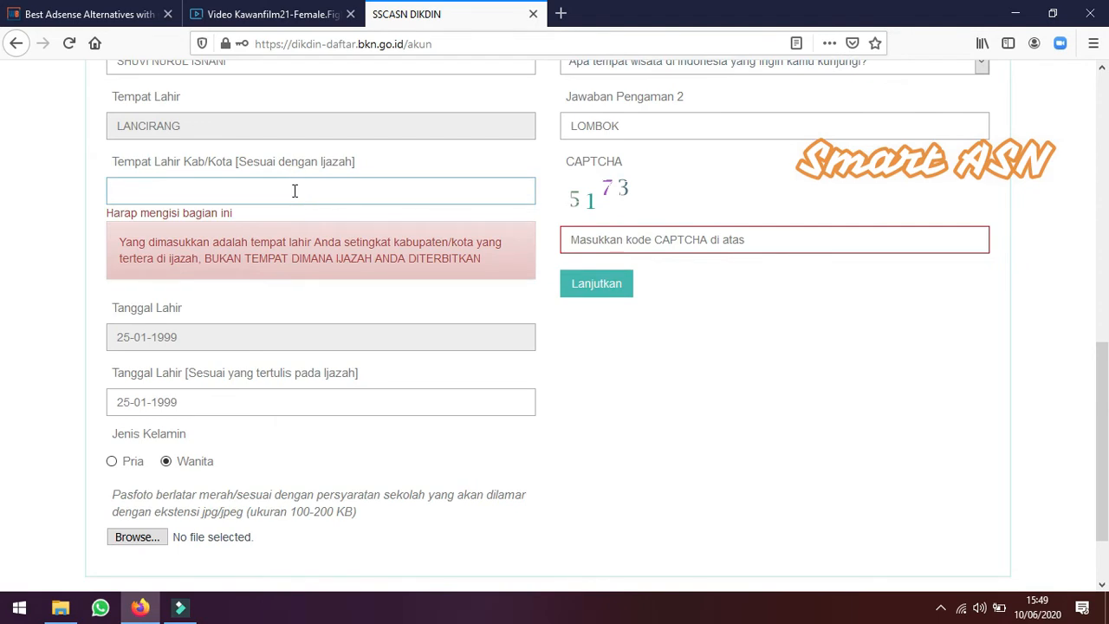
{"action": "type", "text": "LUWU TIMUR"}
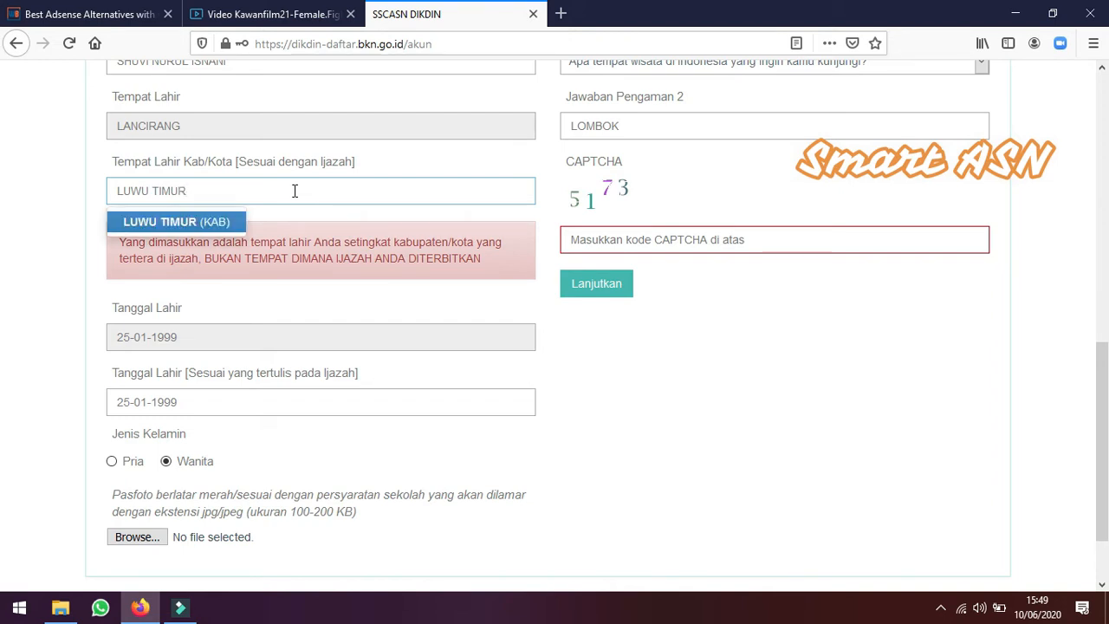
{"action": "left_click", "coordinate": [208, 219]}
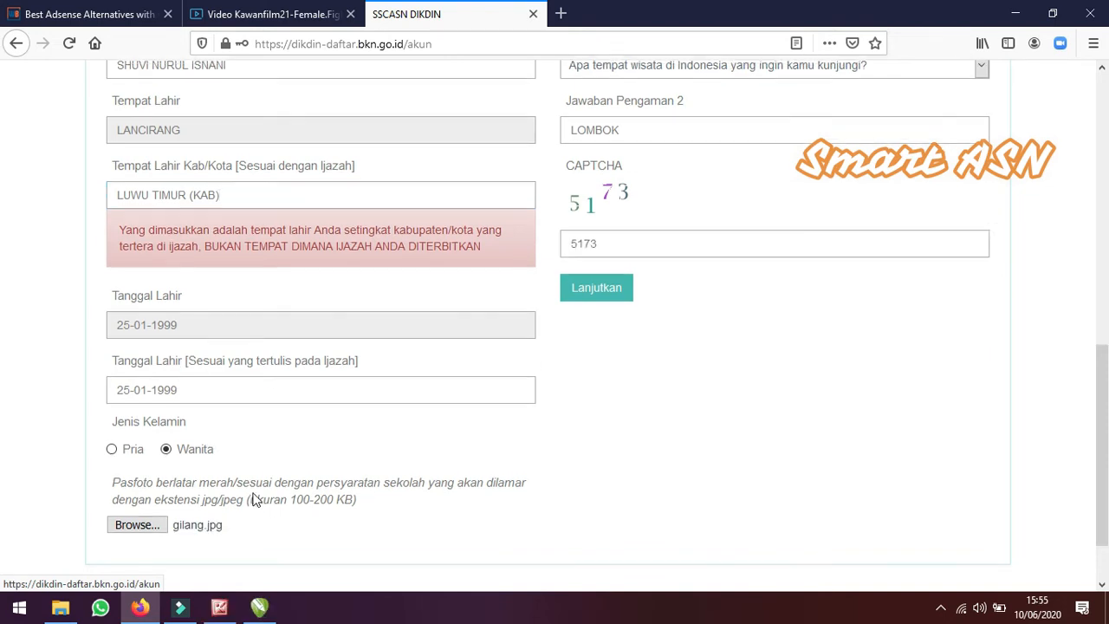
Upload the NURUL photo from Downloads as the pasfoto and dismiss the upload notice
{"action": "scroll", "coordinate": [254, 497], "scroll_direction": "down", "scroll_amount": 2}
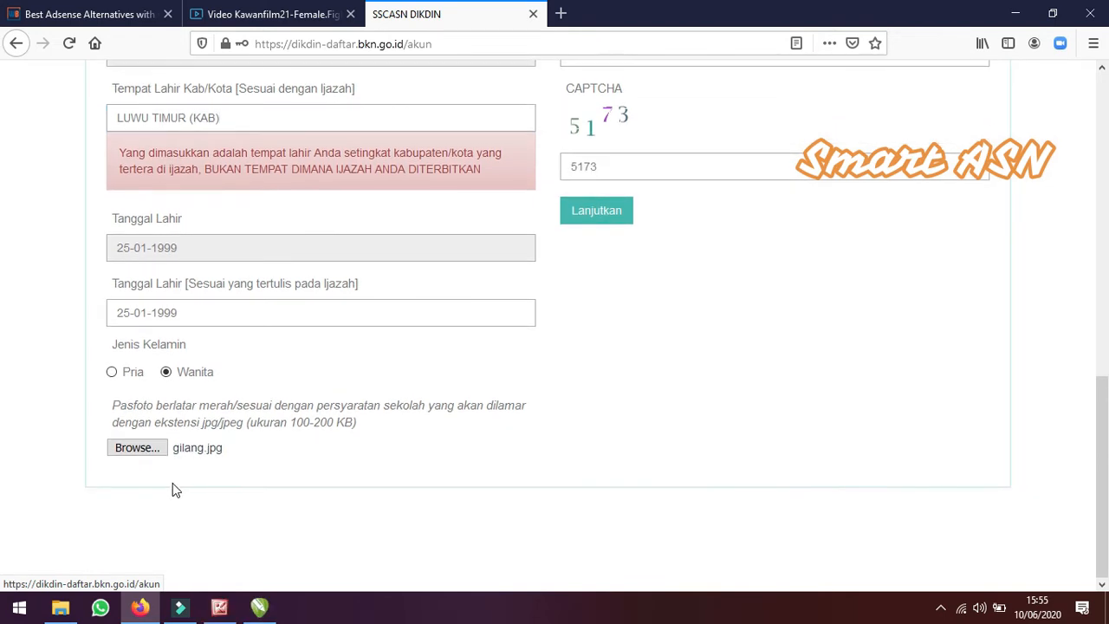
{"action": "left_click", "coordinate": [143, 449]}
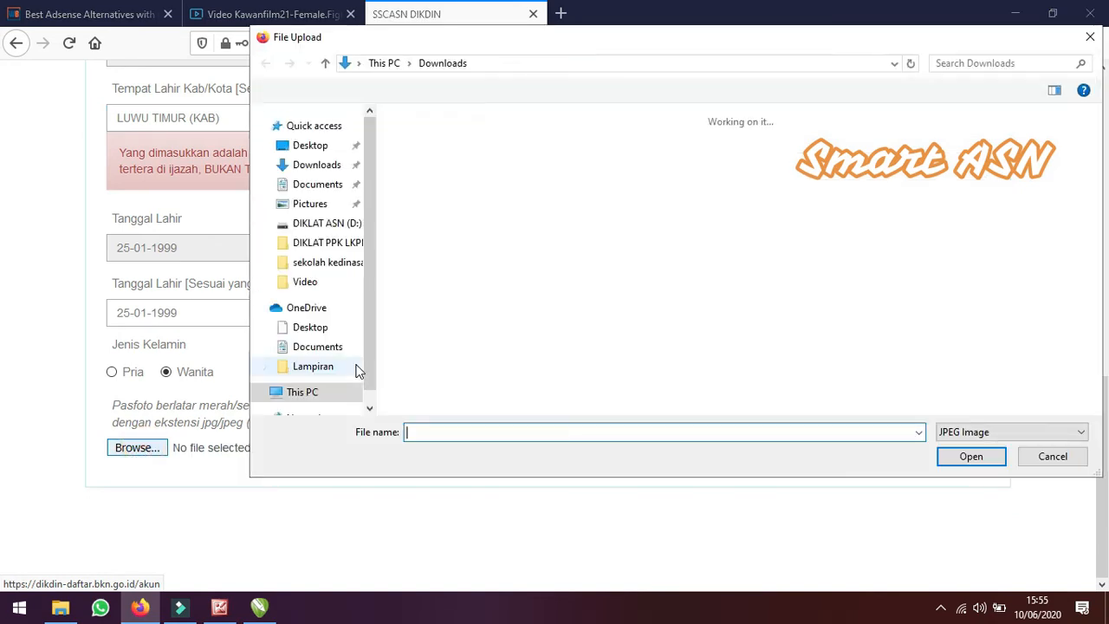
{"action": "left_click", "coordinate": [448, 175]}
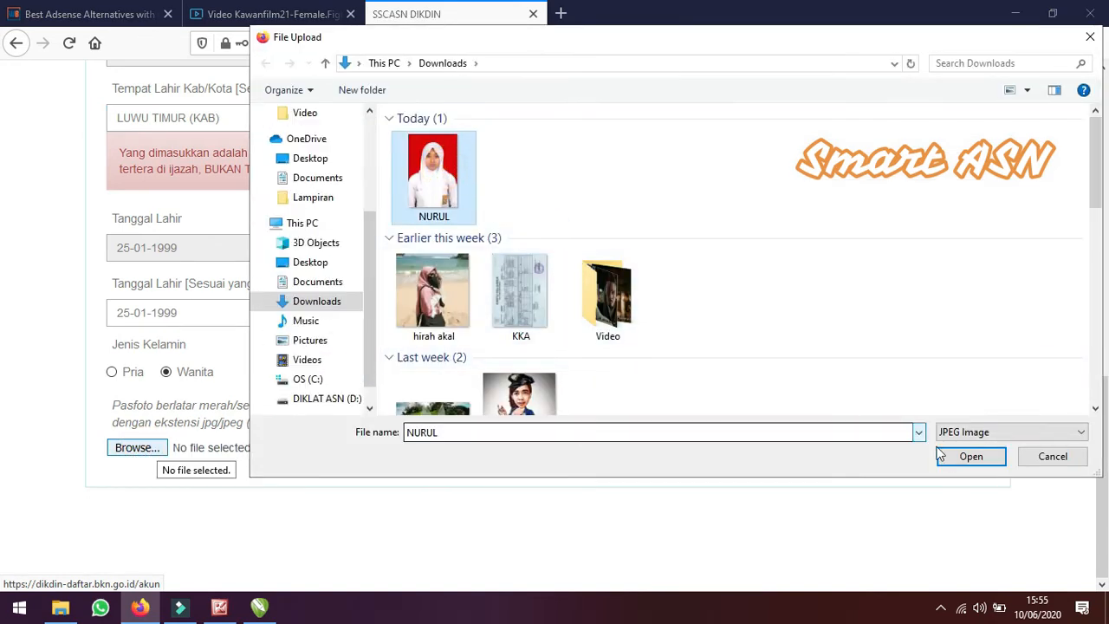
{"action": "left_click", "coordinate": [968, 460]}
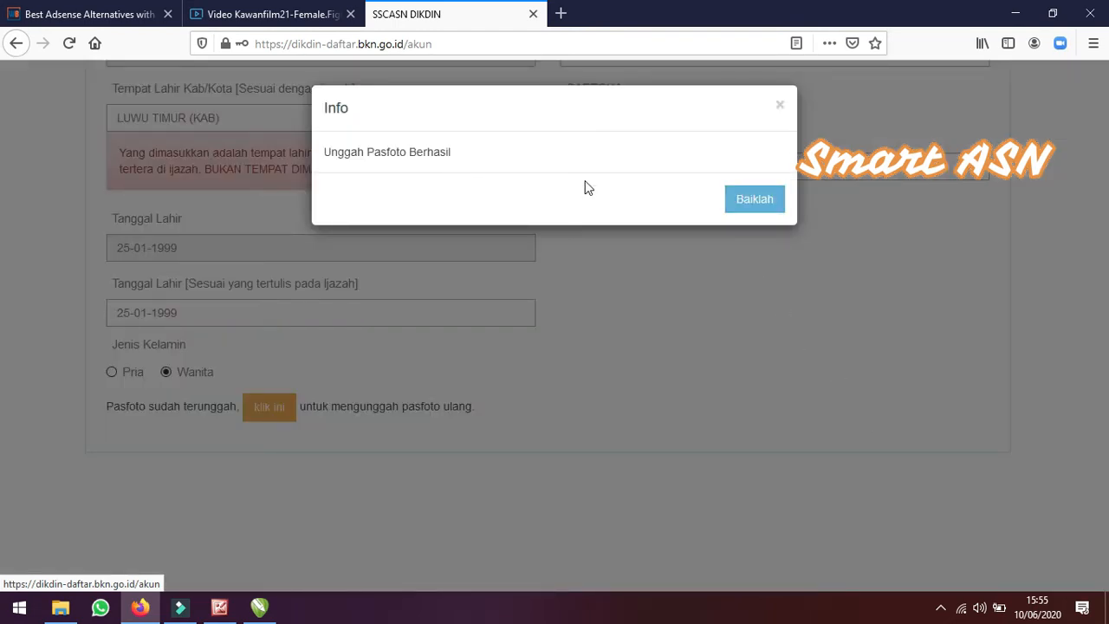
{"action": "left_click", "coordinate": [771, 203]}
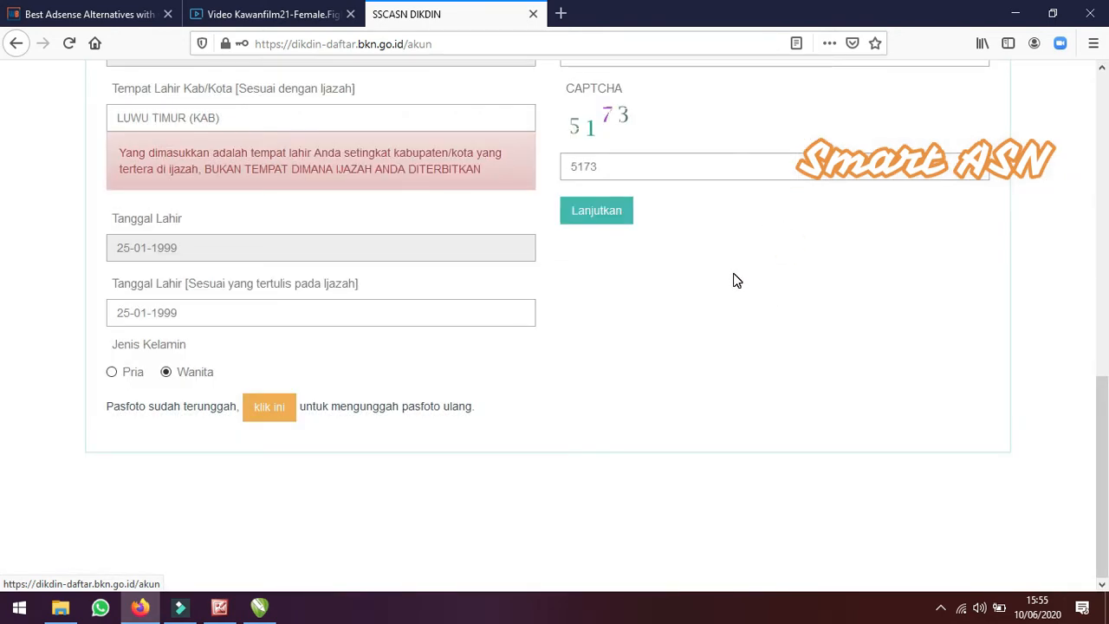
Continue to the data check page and review the entered biodata
{"action": "left_click", "coordinate": [600, 210]}
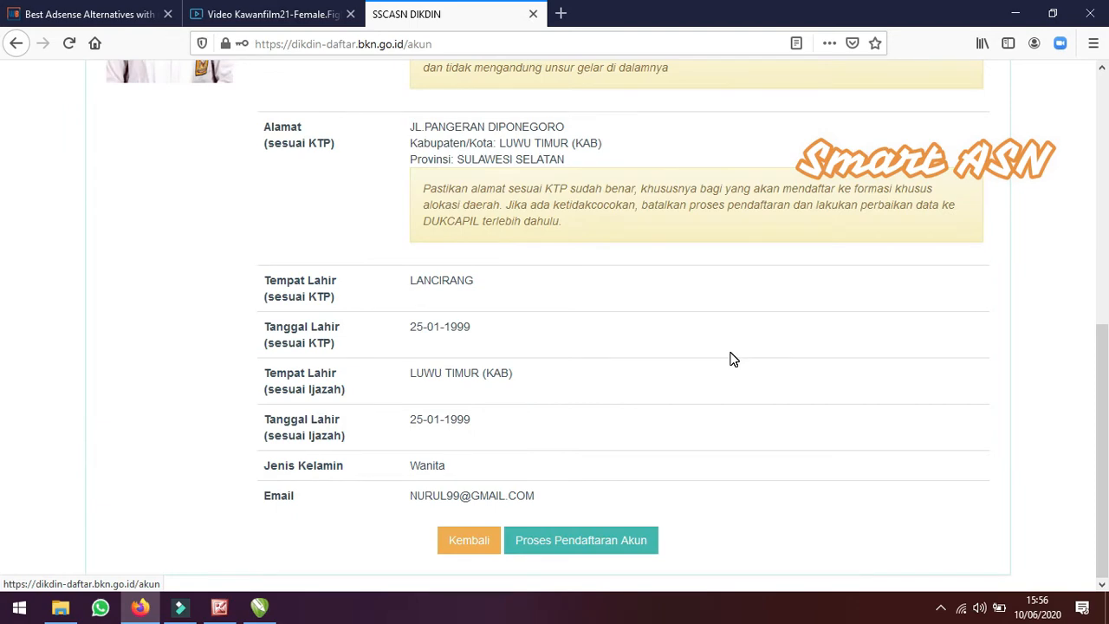
{"action": "scroll", "coordinate": [750, 341], "scroll_direction": "up", "scroll_amount": 6}
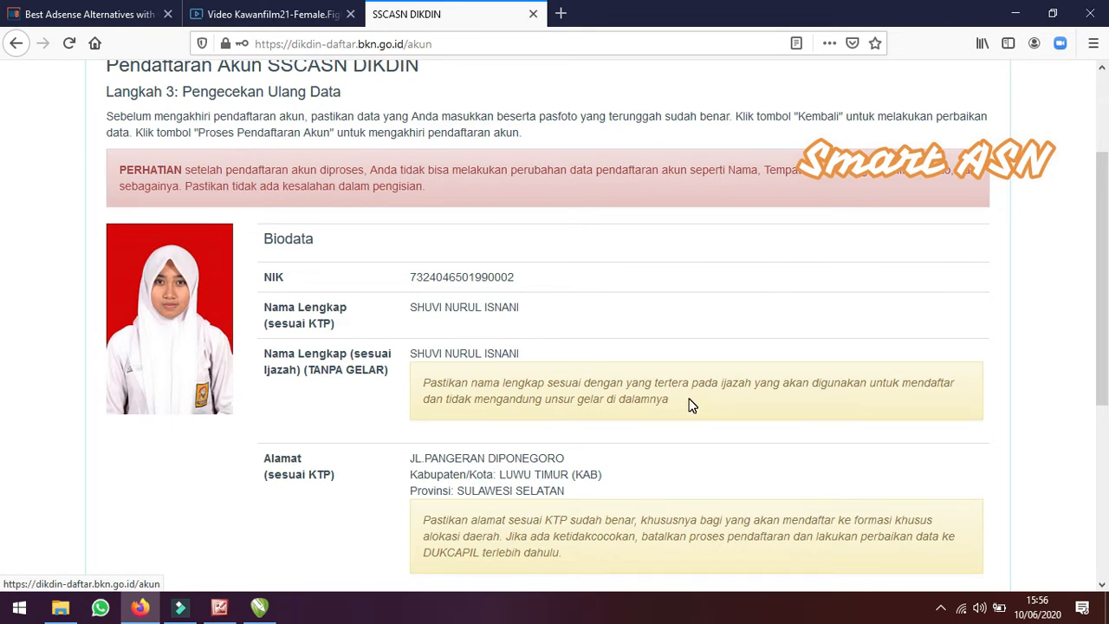
{"action": "scroll", "coordinate": [691, 406], "scroll_direction": "down", "scroll_amount": 2}
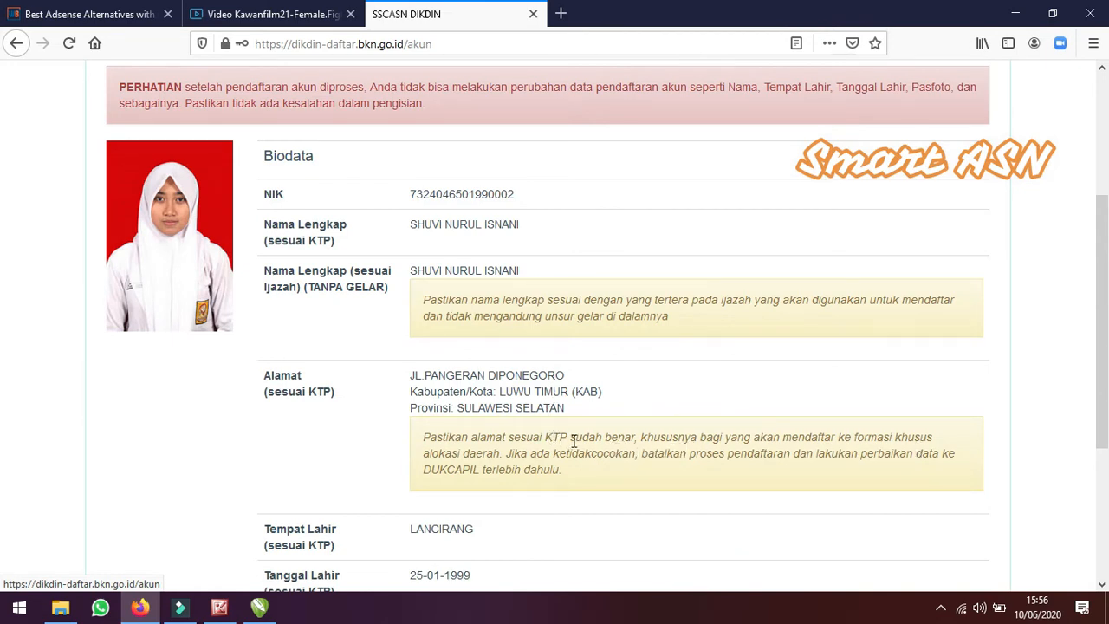
{"action": "scroll", "coordinate": [575, 440], "scroll_direction": "down", "scroll_amount": 4}
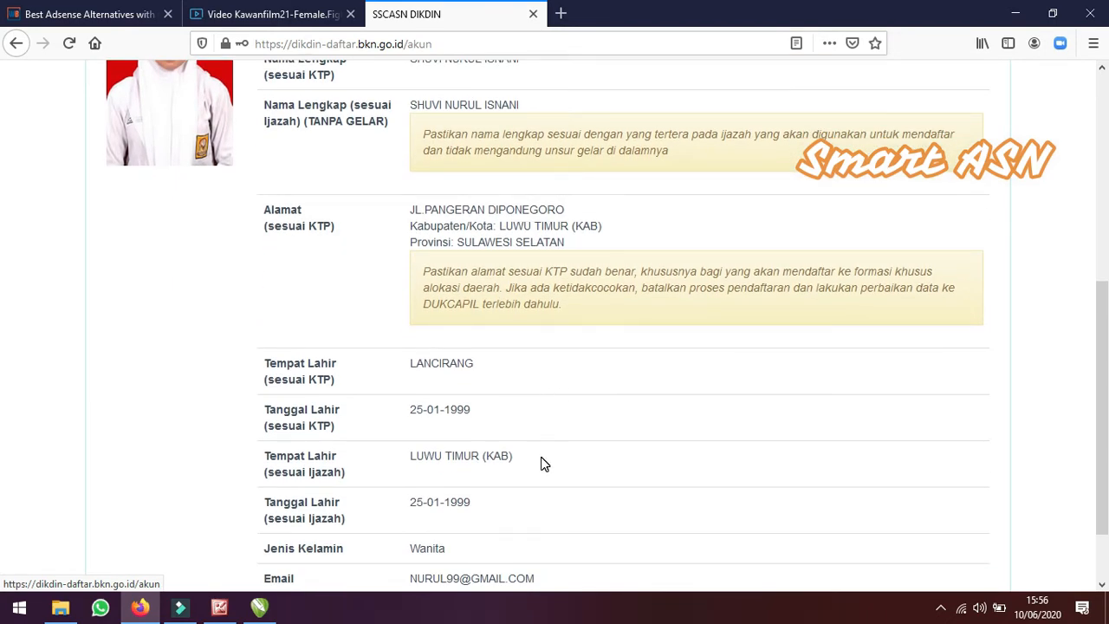
{"action": "scroll", "coordinate": [531, 488], "scroll_direction": "down", "scroll_amount": 2}
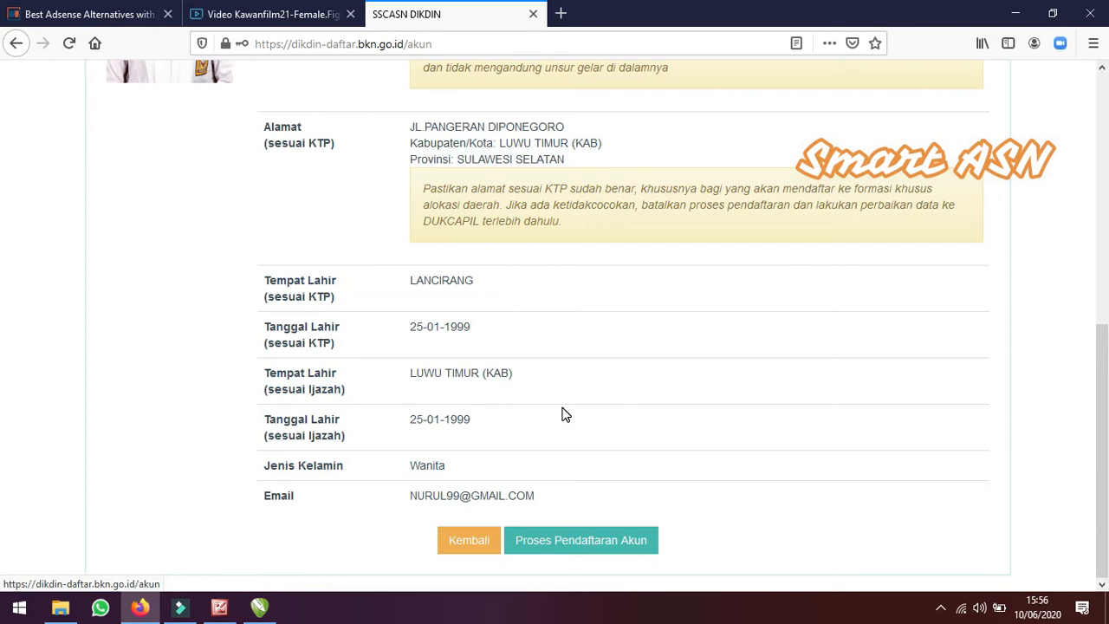
Process the account registration and confirm the submission
{"action": "left_click", "coordinate": [603, 547]}
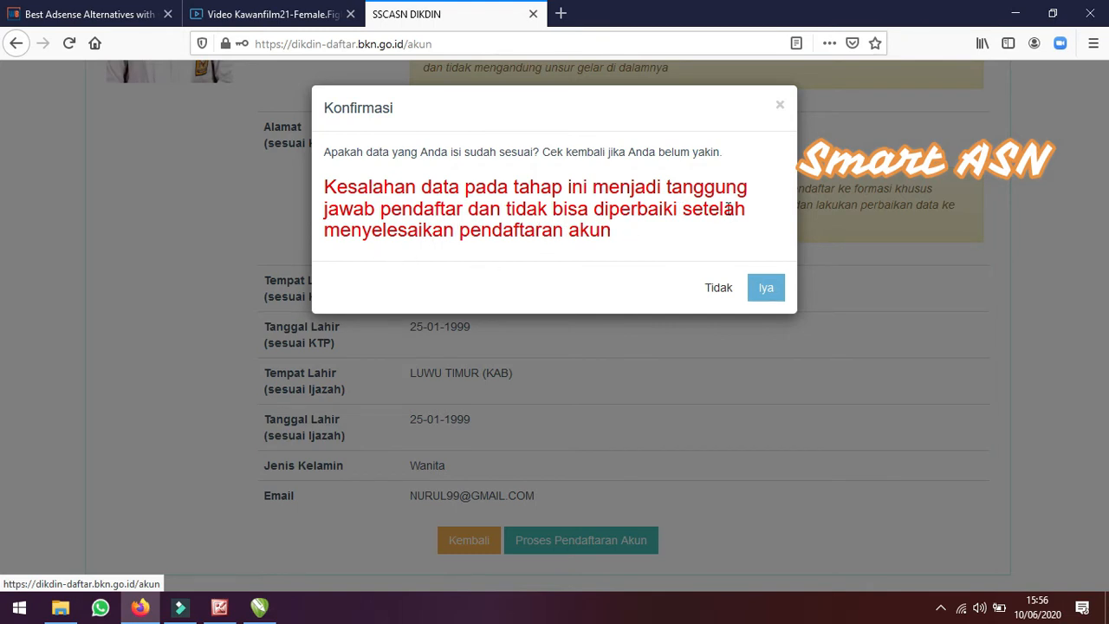
{"action": "left_click", "coordinate": [769, 290]}
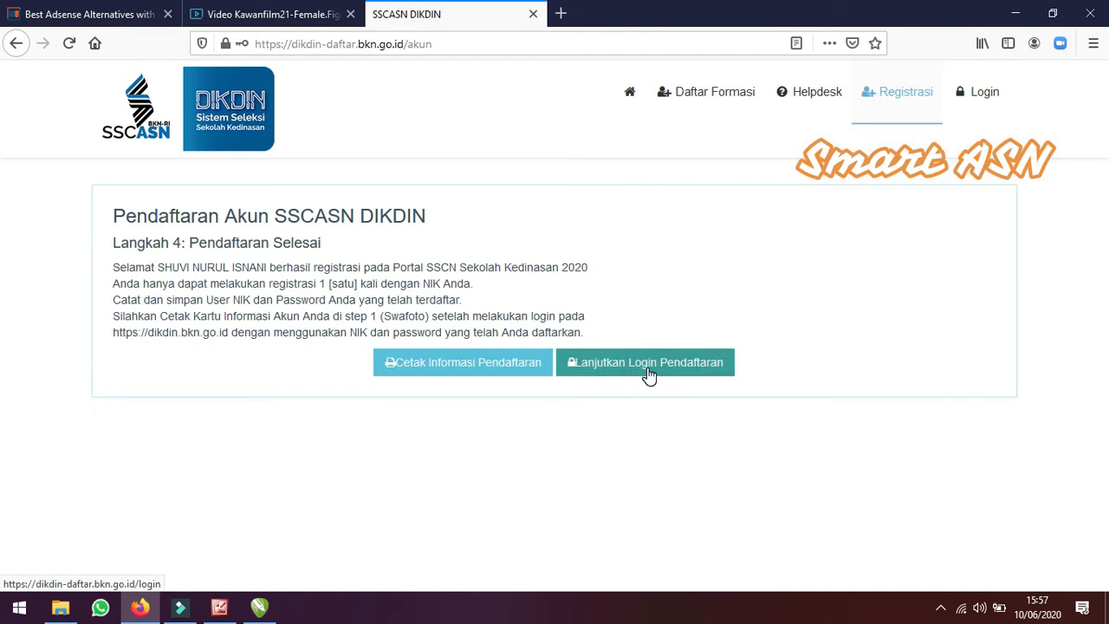
Open the registration information card PDF with NitroPDF, declining to save the browser login, and scroll through it
{"action": "left_click", "coordinate": [477, 373]}
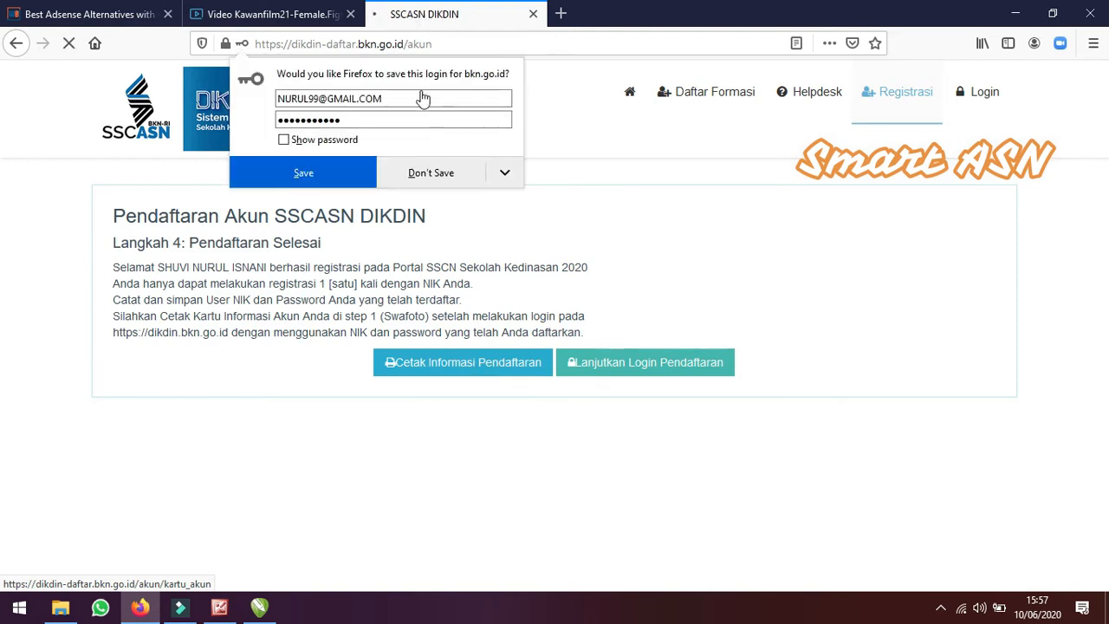
{"action": "left_click", "coordinate": [421, 173]}
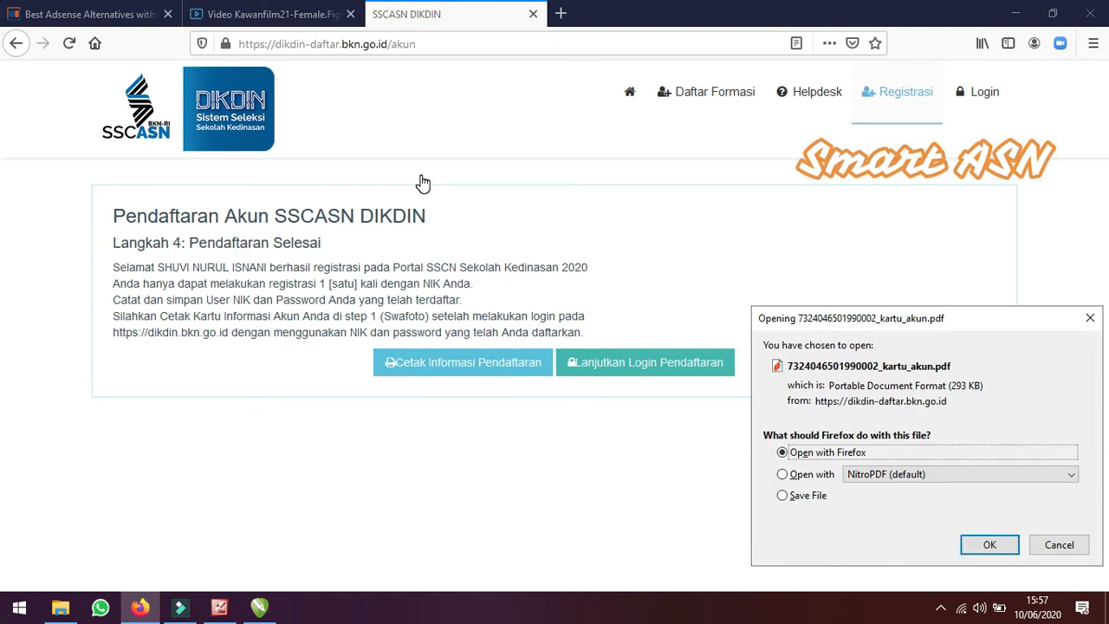
{"action": "left_click", "coordinate": [784, 475]}
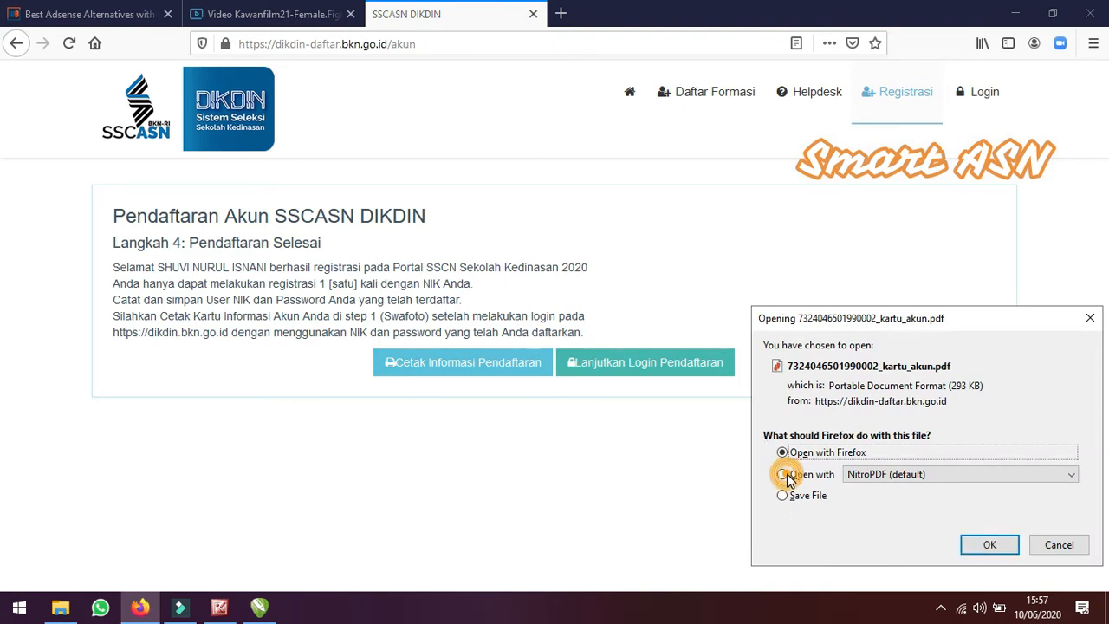
{"action": "left_click", "coordinate": [783, 477]}
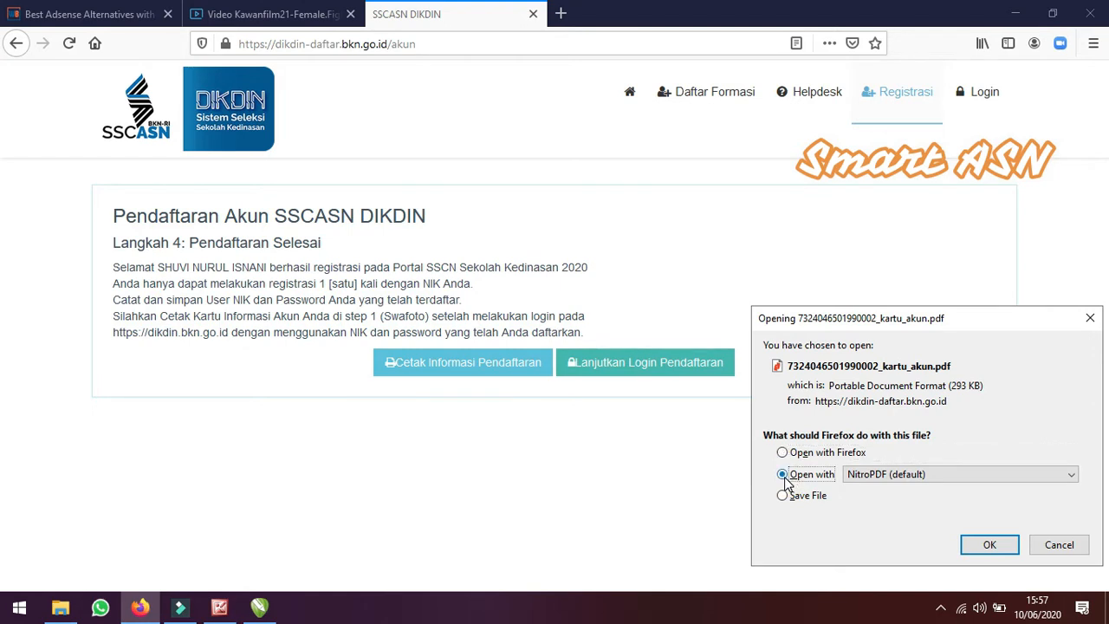
{"action": "left_click", "coordinate": [980, 477]}
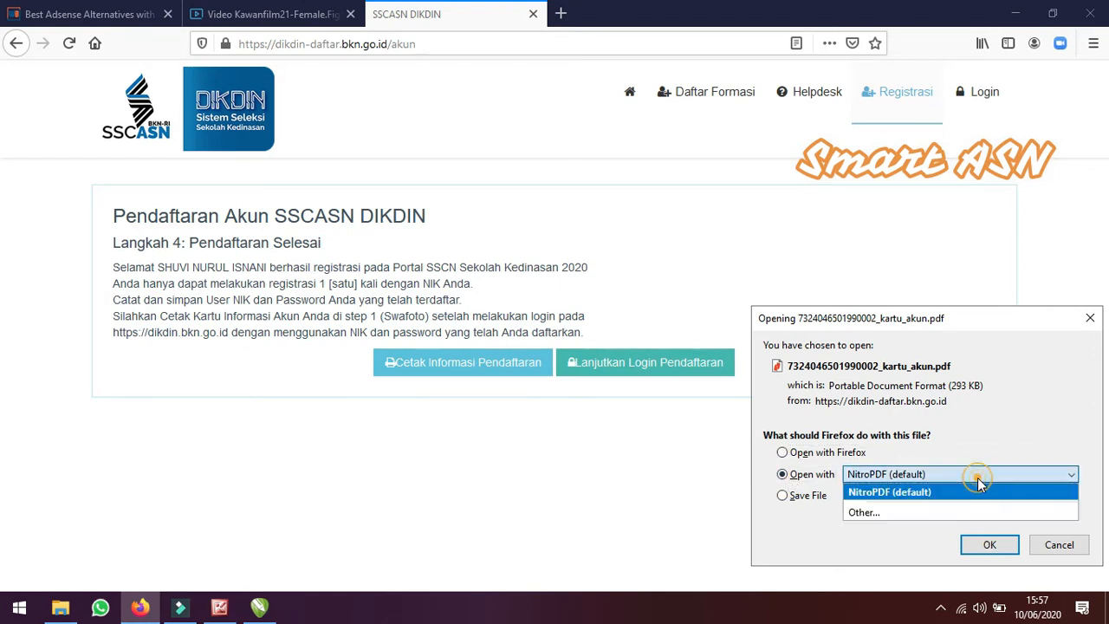
{"action": "left_click", "coordinate": [899, 550]}
{"action": "left_click", "coordinate": [989, 544]}
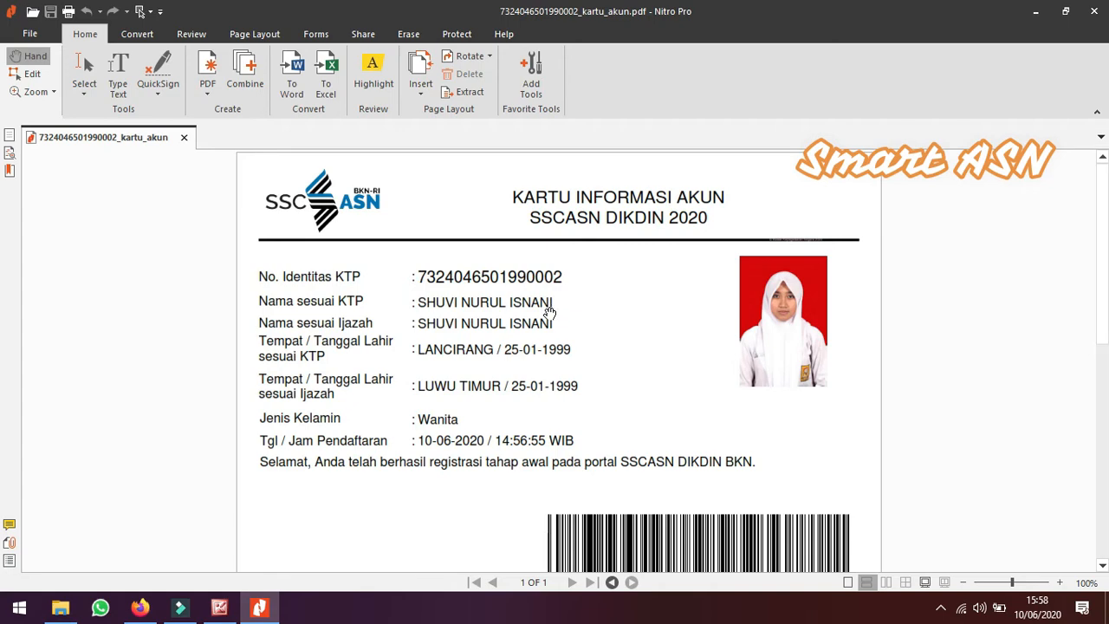
{"action": "scroll", "coordinate": [549, 312], "scroll_direction": "down", "scroll_amount": 5}
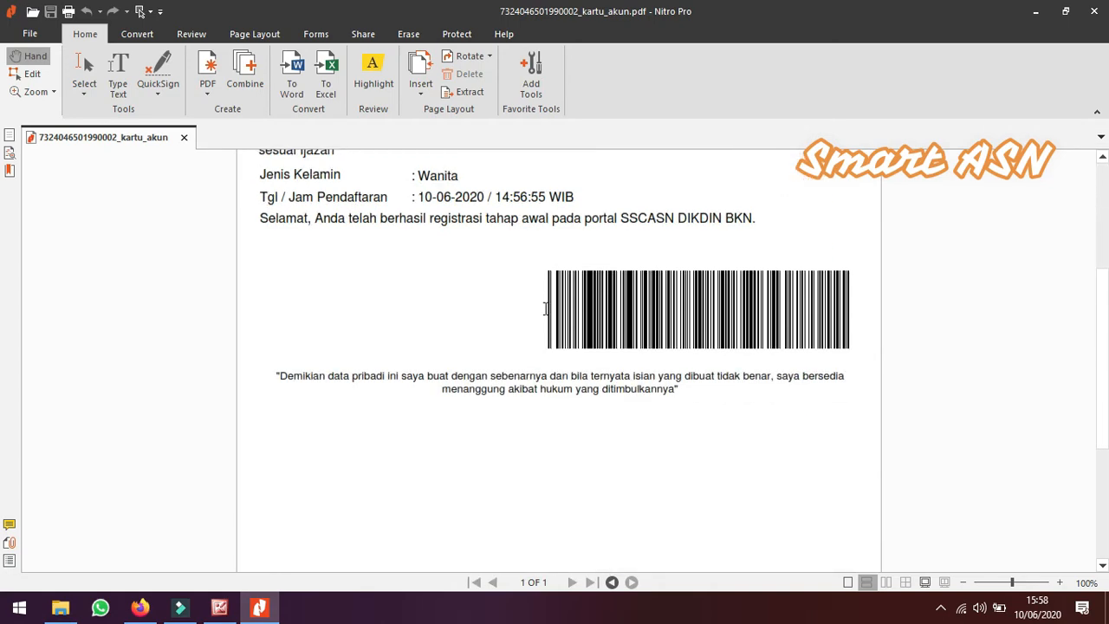
{"action": "scroll", "coordinate": [548, 311], "scroll_direction": "down", "scroll_amount": 6}
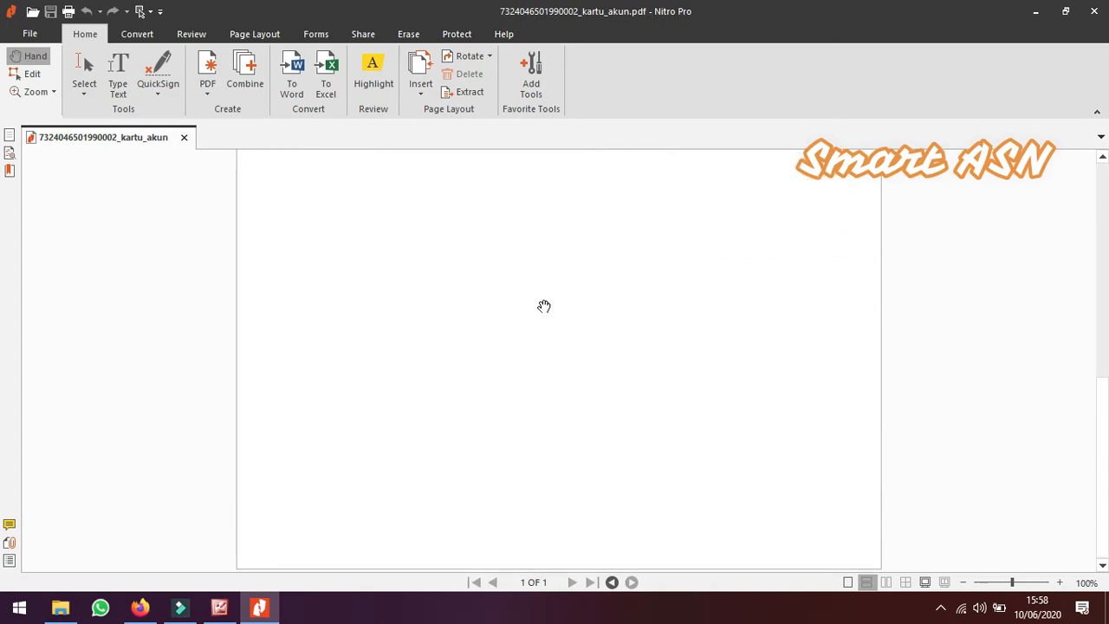
Return to the browser and log in to the registration portal with the NIK and account password, declining to save the login
{"action": "left_click", "coordinate": [141, 608]}
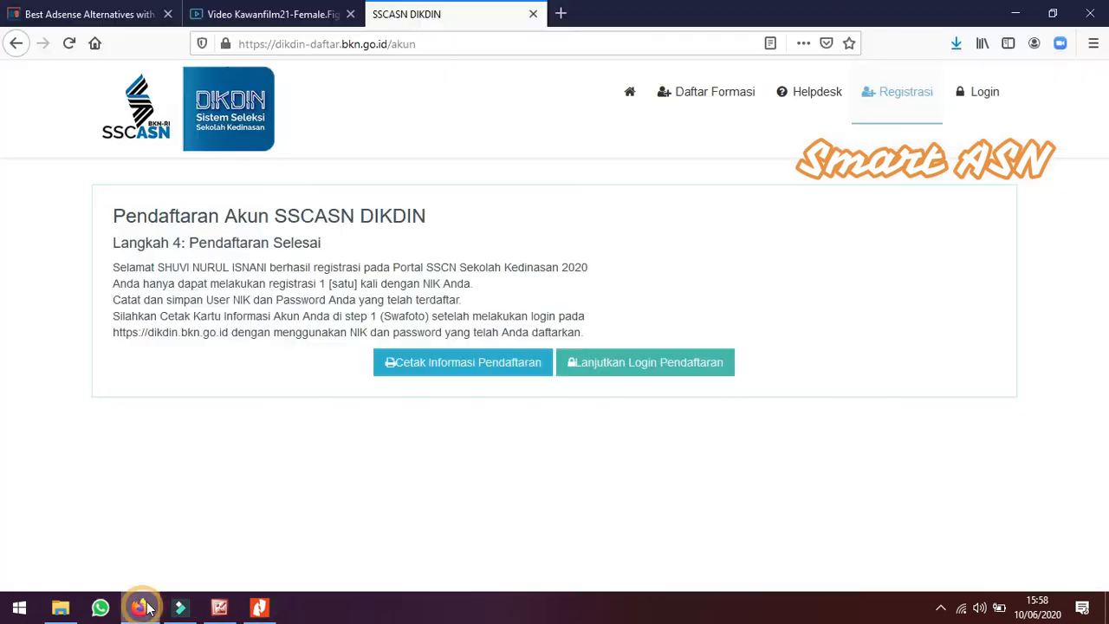
{"action": "left_click", "coordinate": [658, 371]}
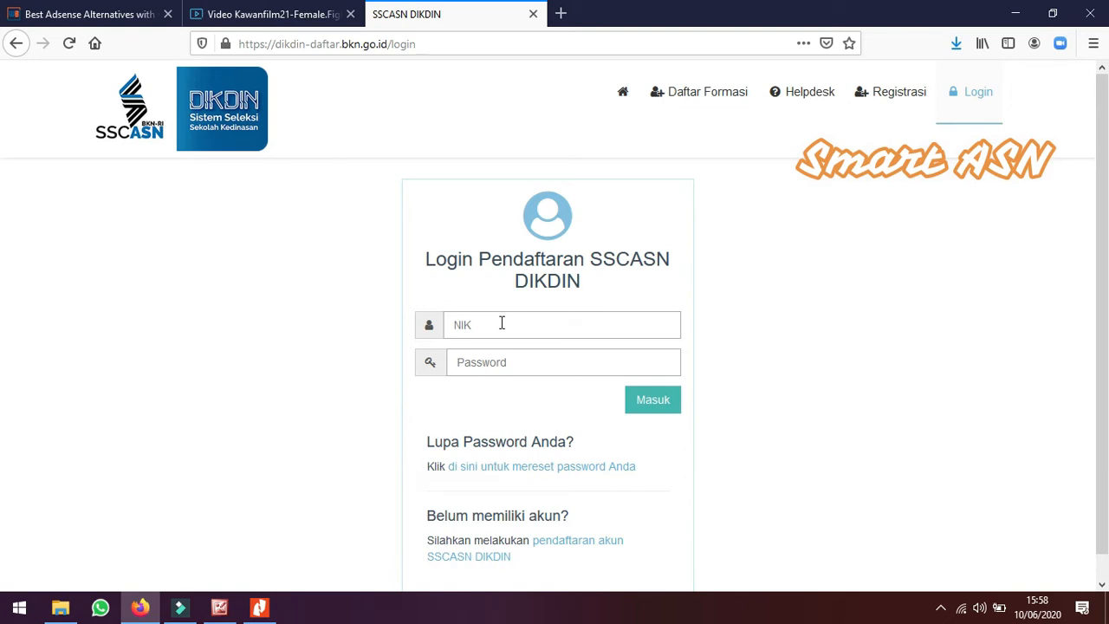
{"action": "left_click", "coordinate": [502, 323]}
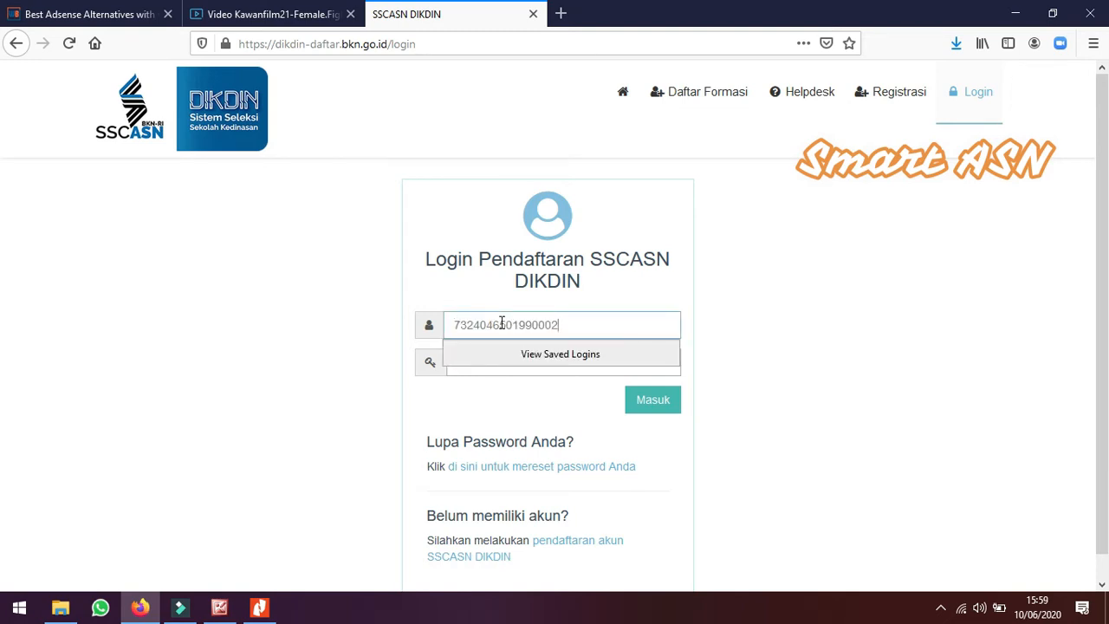
{"action": "key", "text": "Tab"}
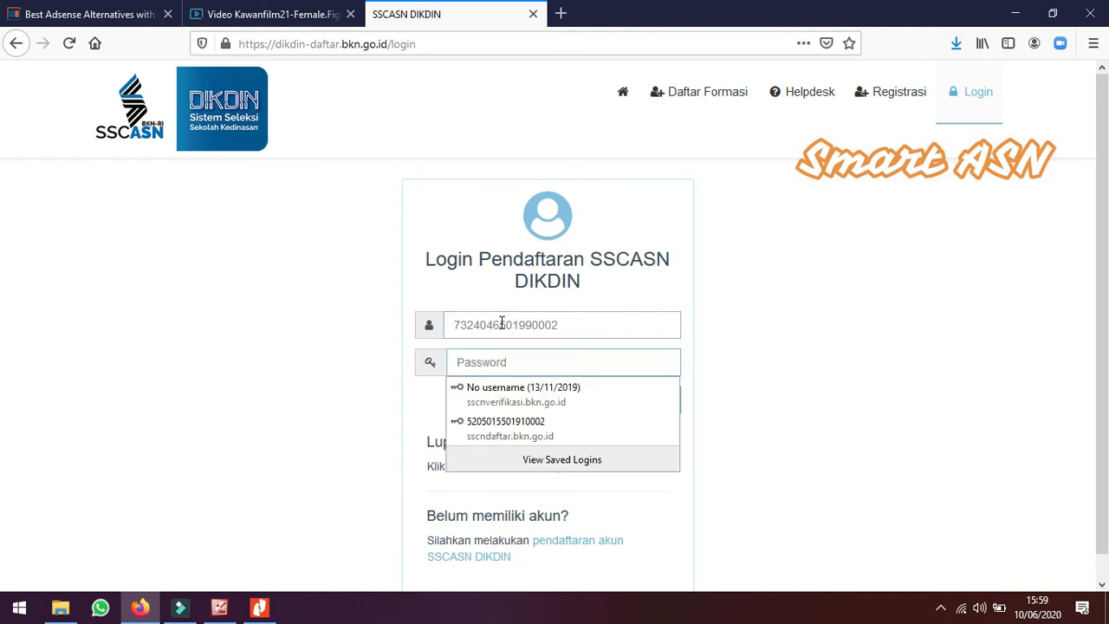
{"action": "type", "text": "•••"}
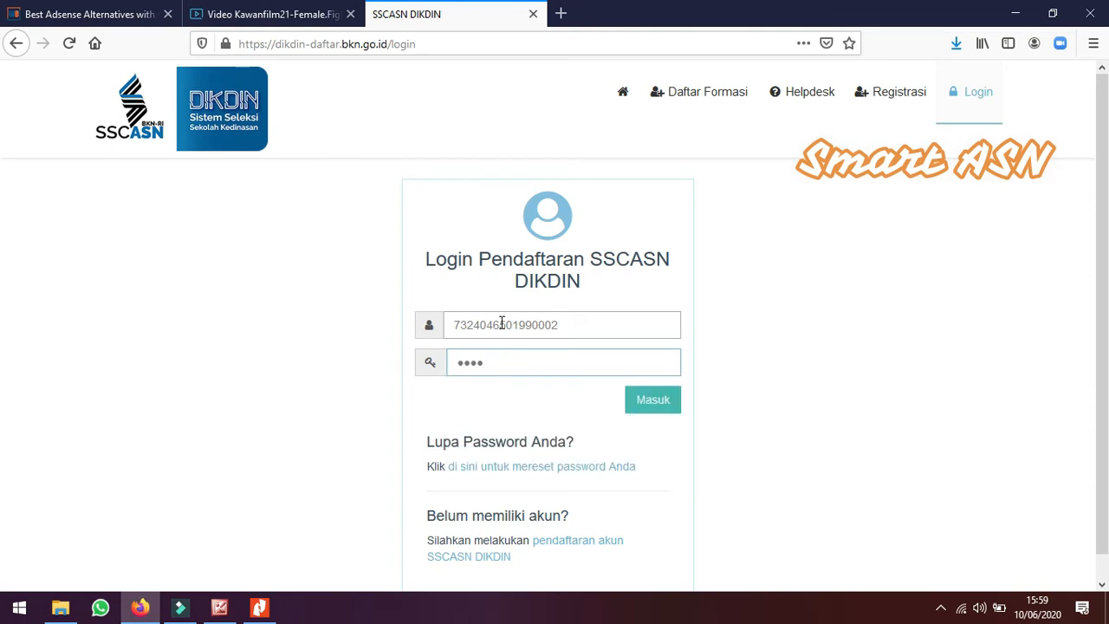
{"action": "key", "text": "BackSpace"}
{"action": "key", "text": "BackSpace"}
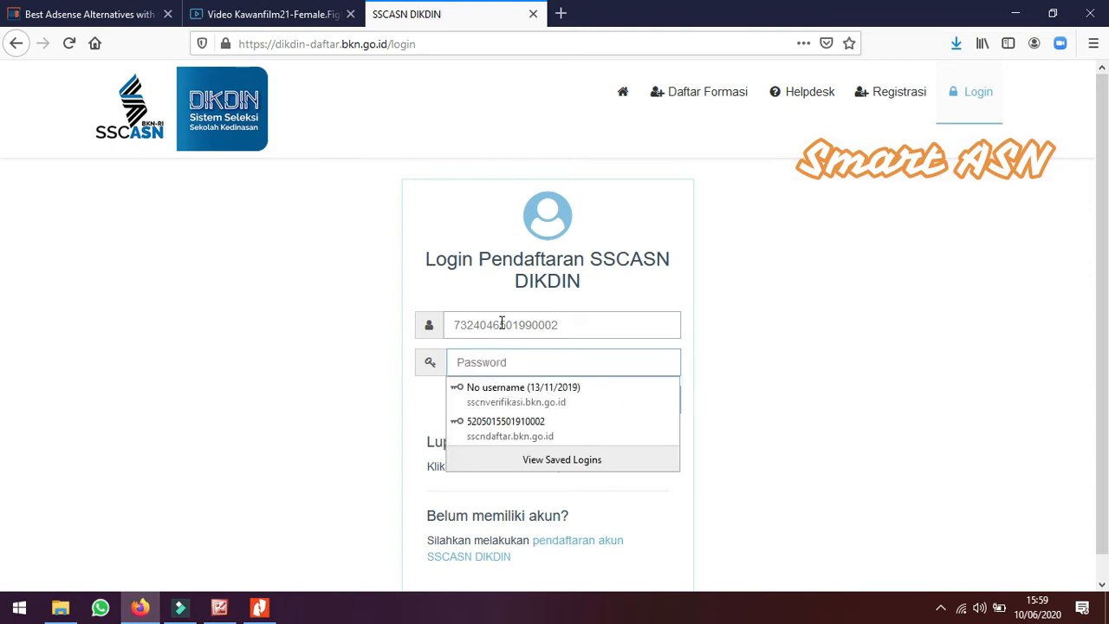
{"action": "type", "text": "•"}
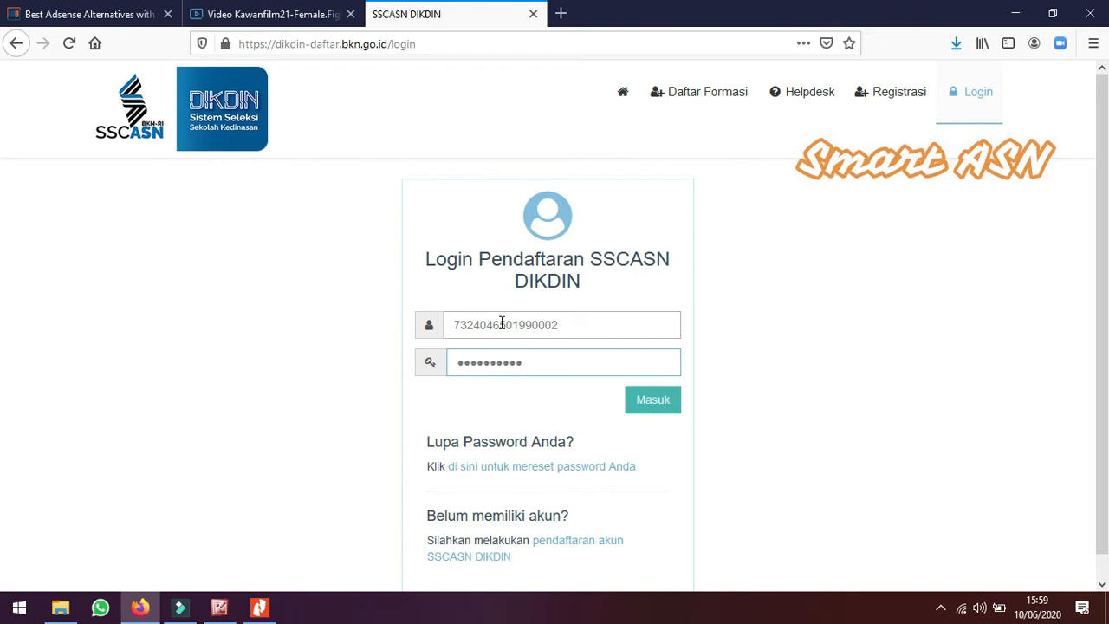
{"action": "left_click", "coordinate": [655, 400]}
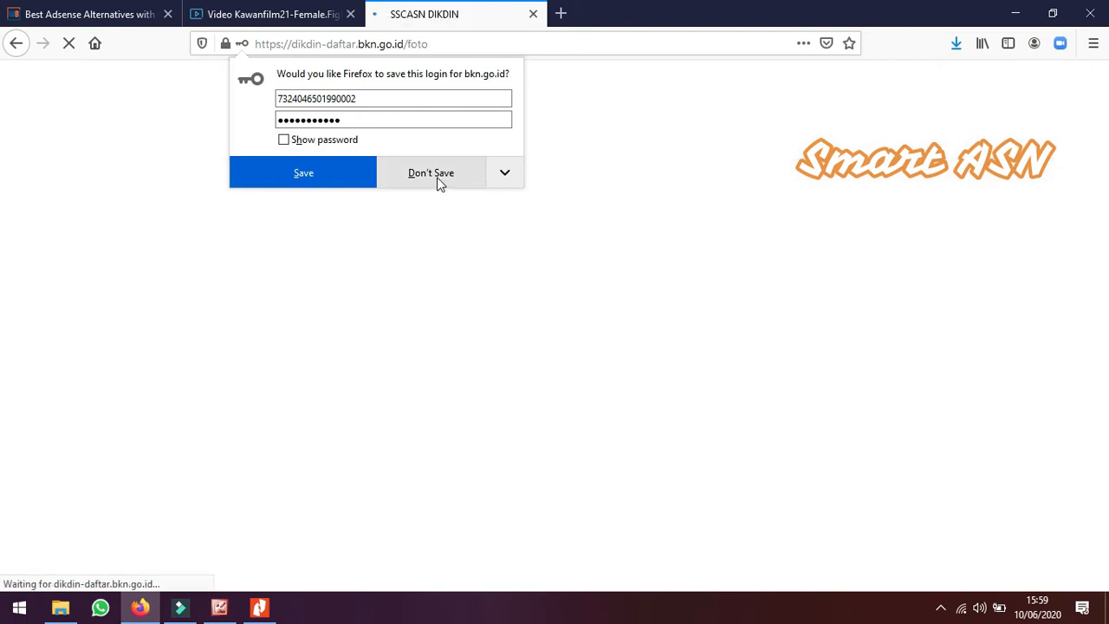
{"action": "left_click", "coordinate": [437, 180]}
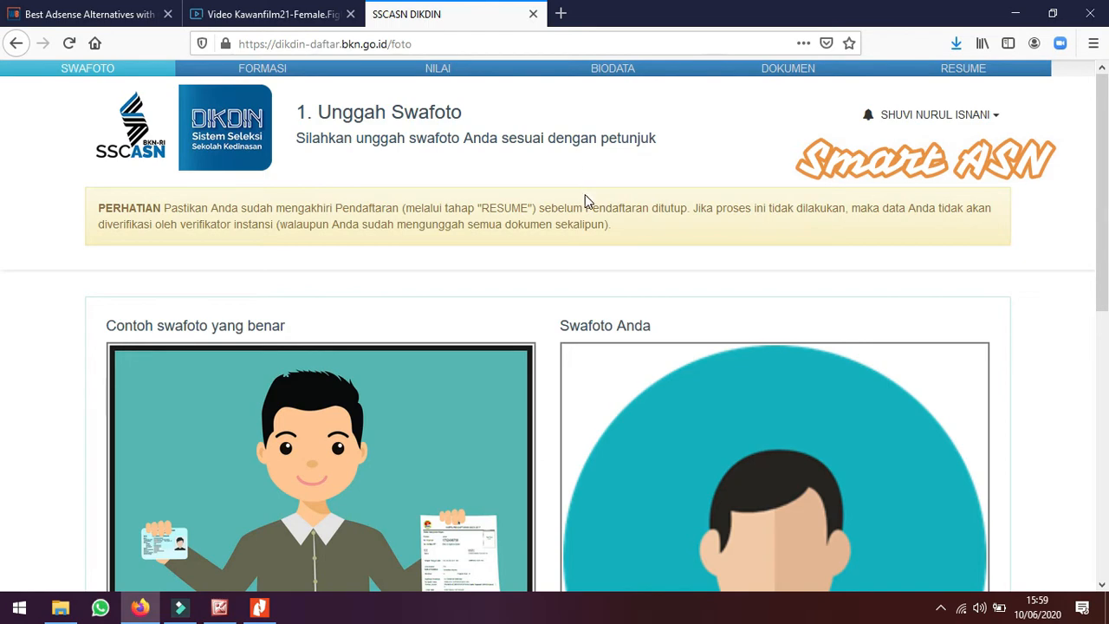
Upload the gil image from Downloads as the swafoto
{"action": "scroll", "coordinate": [606, 194], "scroll_direction": "down", "scroll_amount": 2}
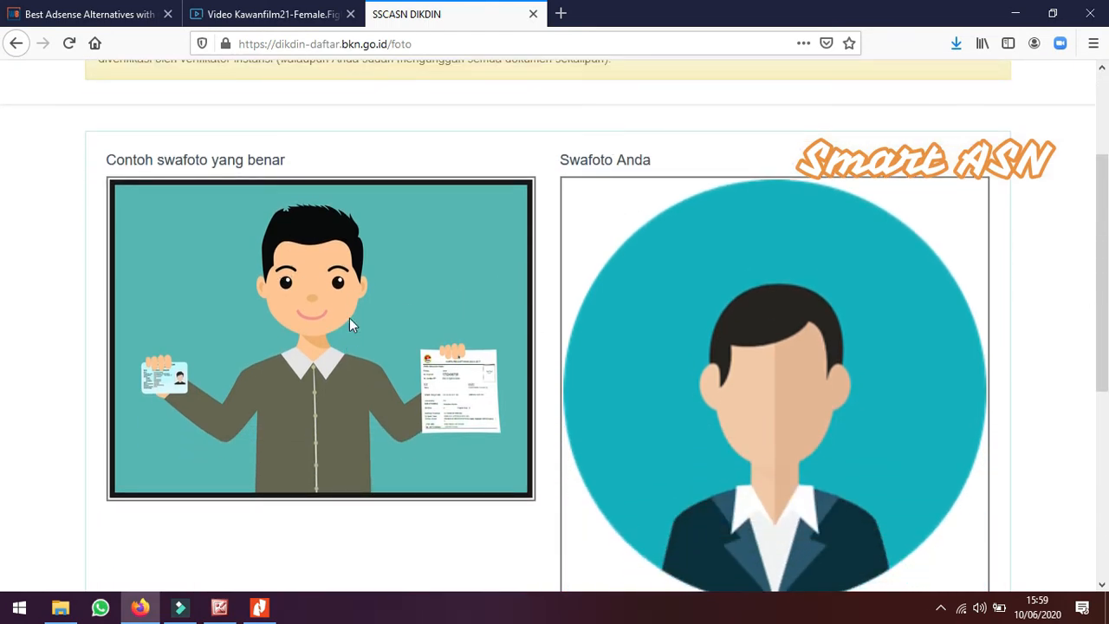
{"action": "scroll", "coordinate": [637, 315], "scroll_direction": "down", "scroll_amount": 3}
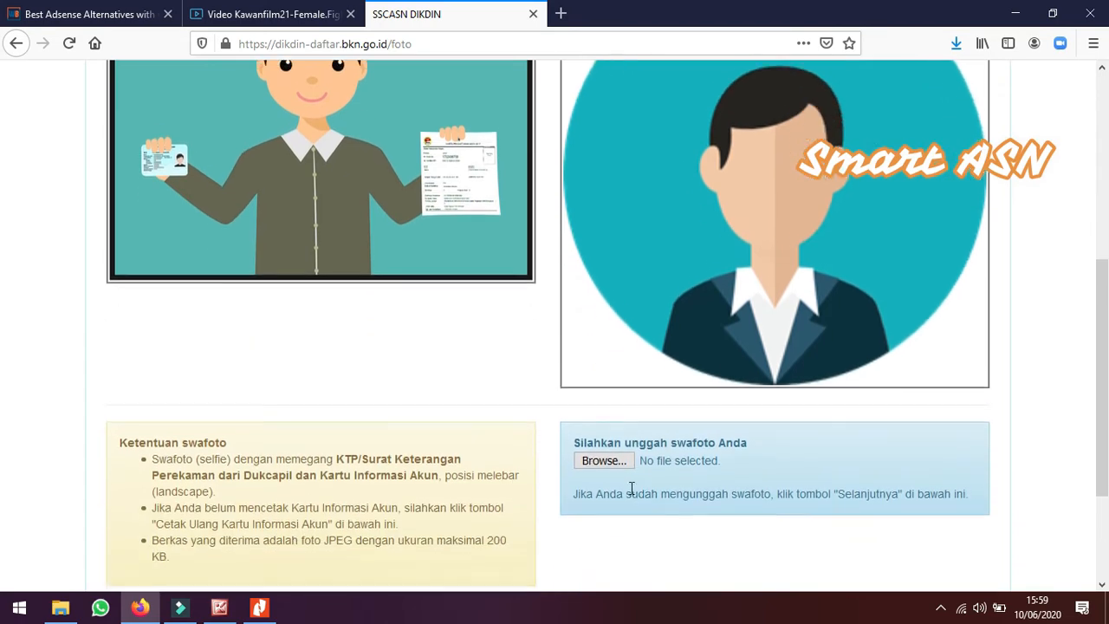
{"action": "left_click", "coordinate": [600, 431]}
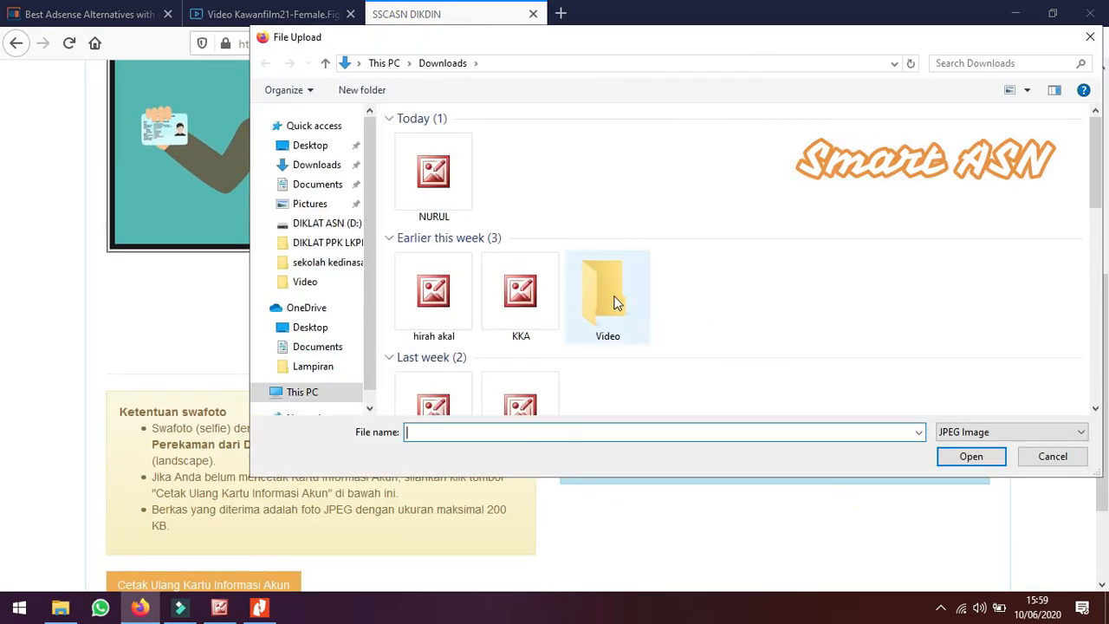
{"action": "scroll", "coordinate": [685, 274], "scroll_direction": "down", "scroll_amount": 5}
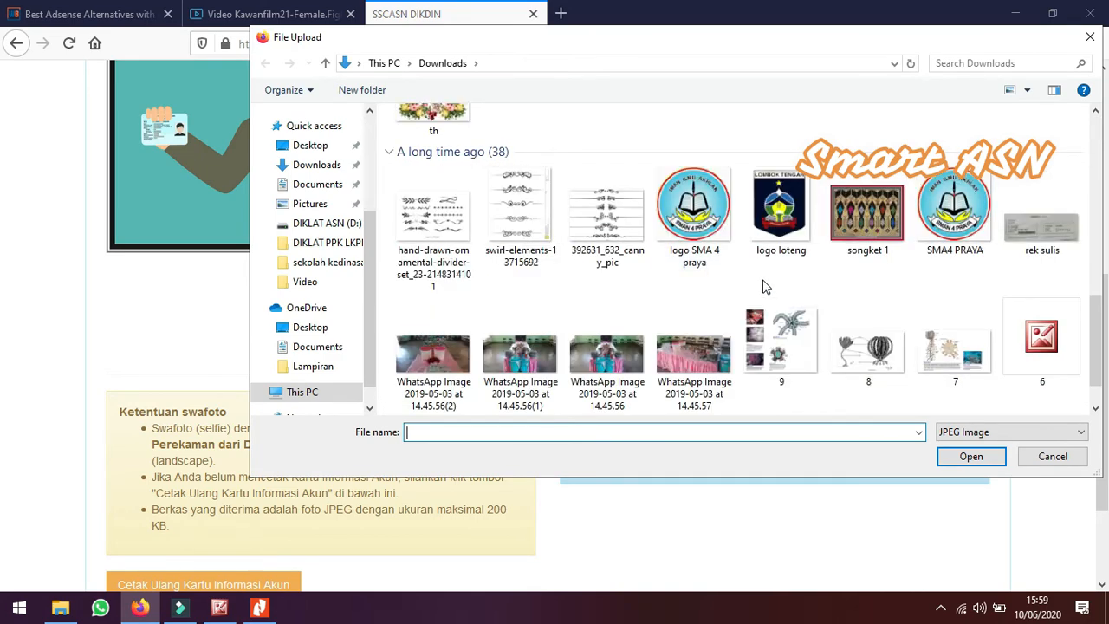
{"action": "scroll", "coordinate": [765, 287], "scroll_direction": "down", "scroll_amount": 6}
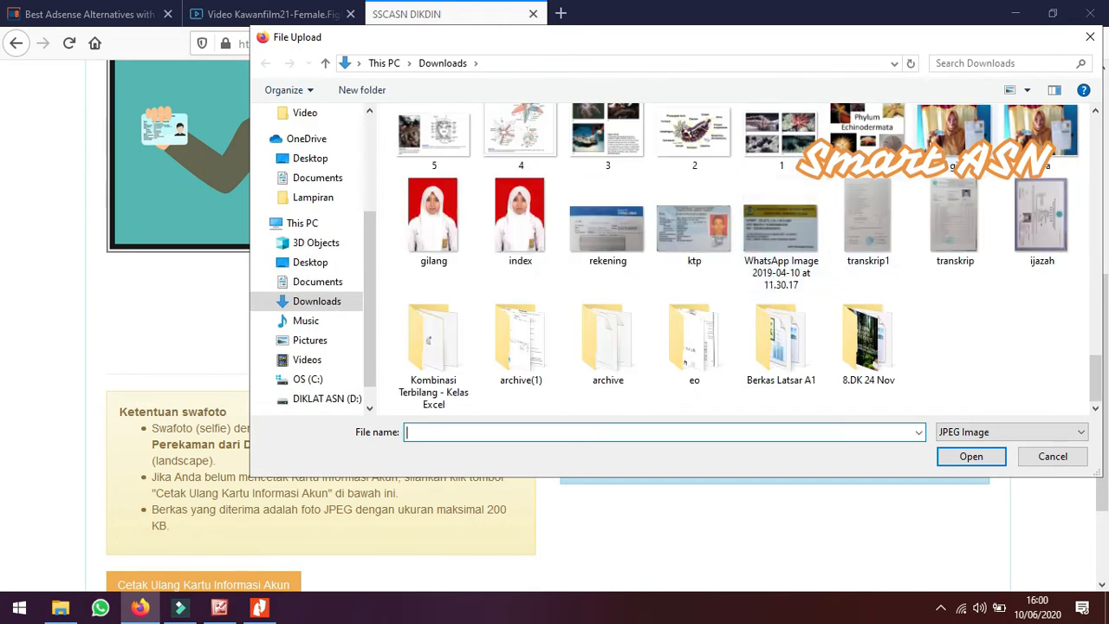
{"action": "left_click", "coordinate": [961, 145]}
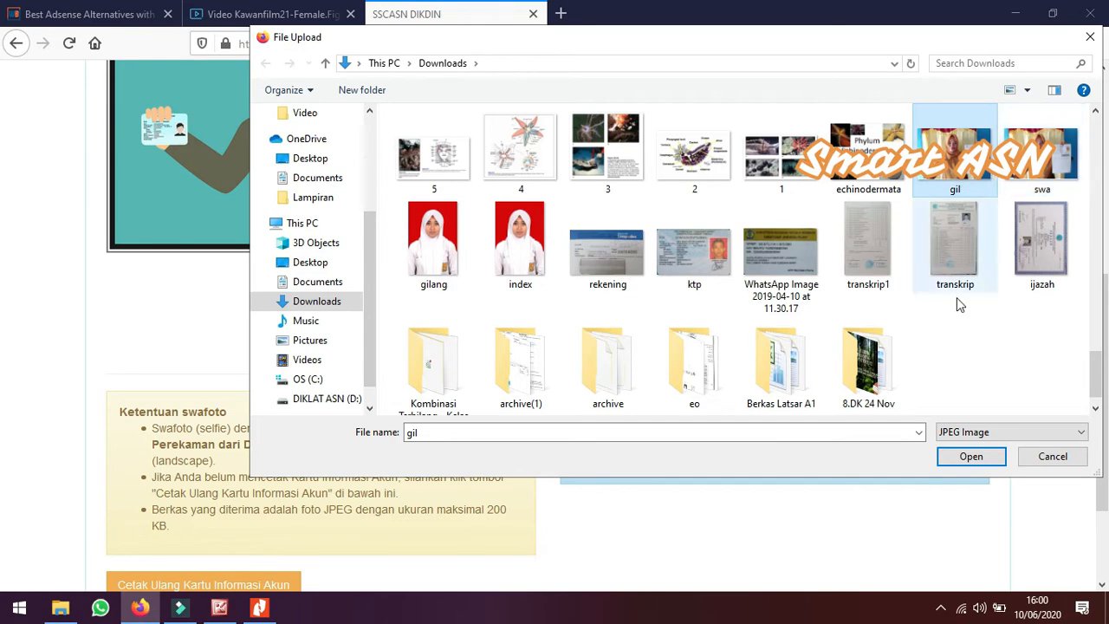
{"action": "left_click", "coordinate": [970, 456]}
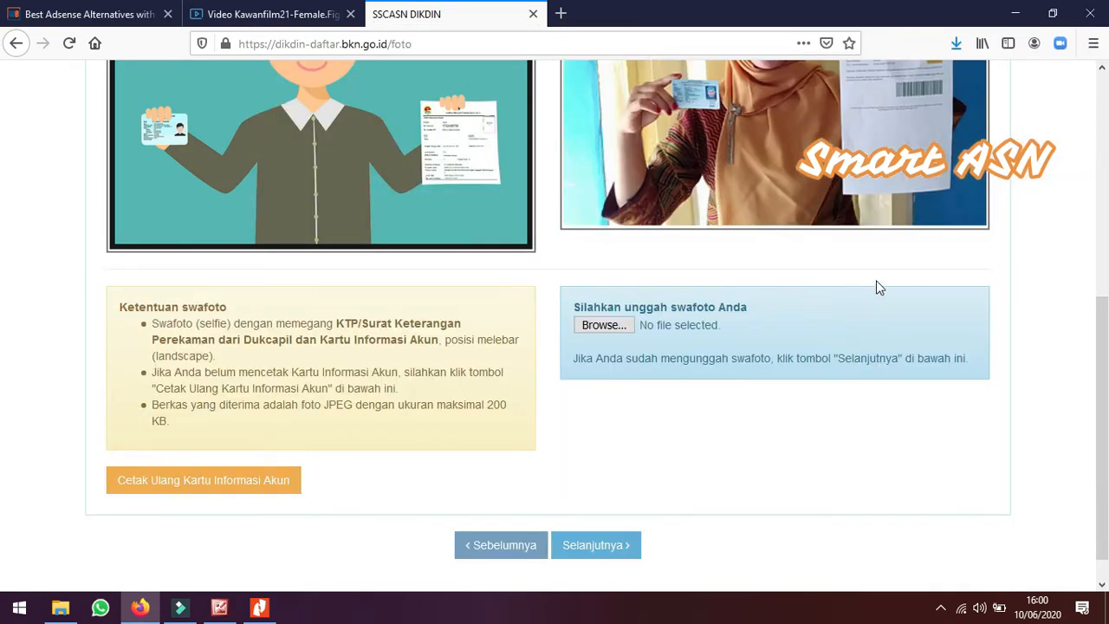
Review the uploaded swafoto and continue to the formation registration step
{"action": "scroll", "coordinate": [875, 282], "scroll_direction": "up", "scroll_amount": 5}
{"action": "scroll", "coordinate": [948, 268], "scroll_direction": "down", "scroll_amount": 3}
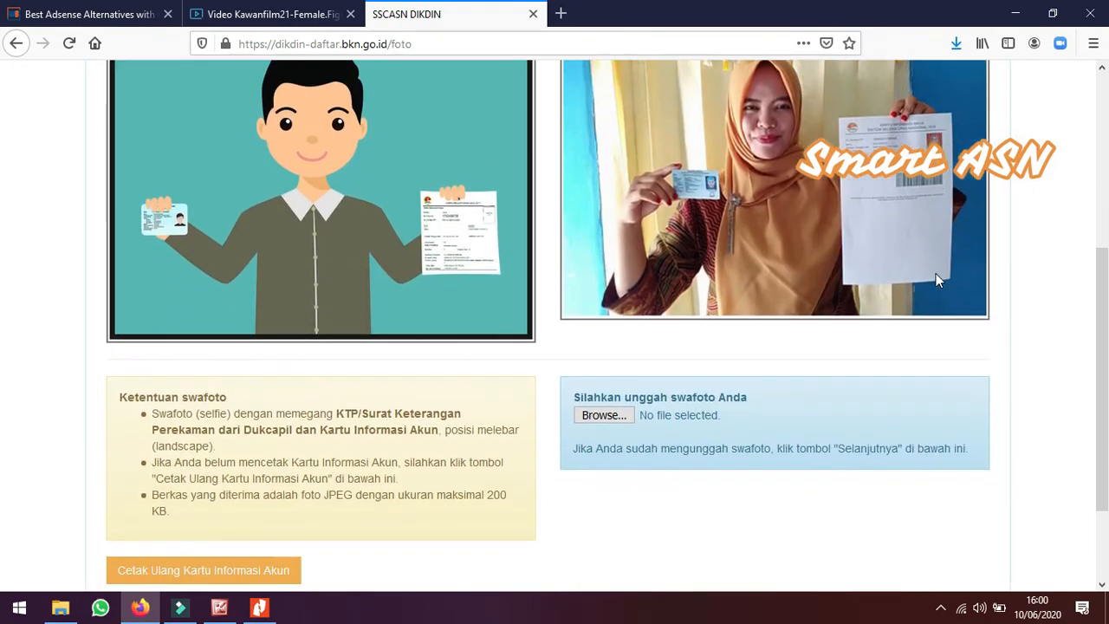
{"action": "scroll", "coordinate": [529, 323], "scroll_direction": "down", "scroll_amount": 2}
{"action": "scroll", "coordinate": [509, 319], "scroll_direction": "down", "scroll_amount": 1}
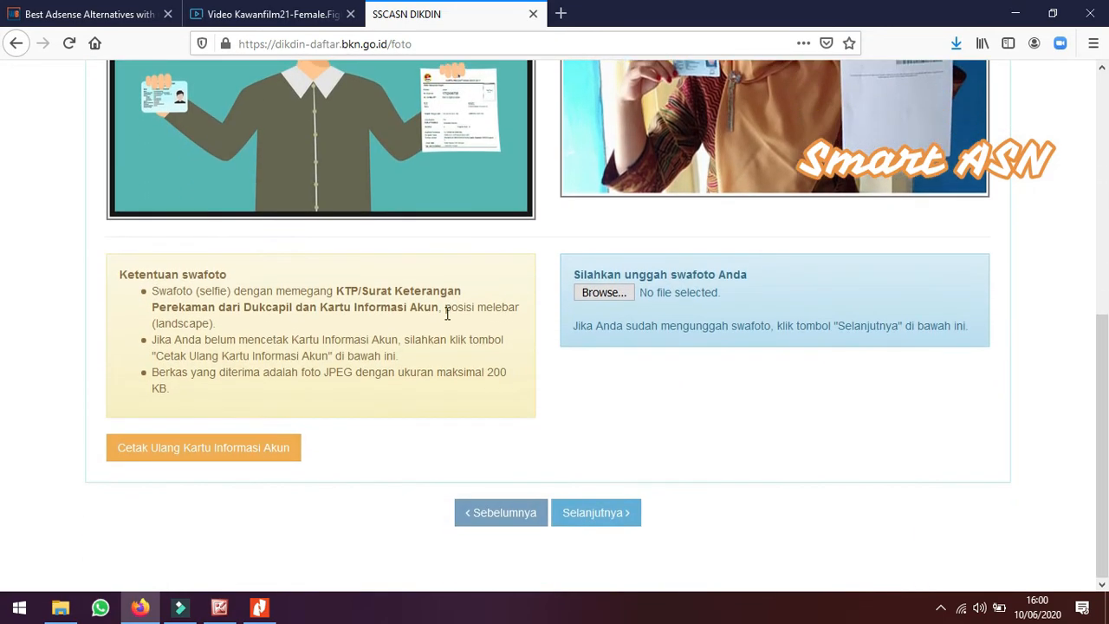
{"action": "scroll", "coordinate": [848, 298], "scroll_direction": "up", "scroll_amount": 4}
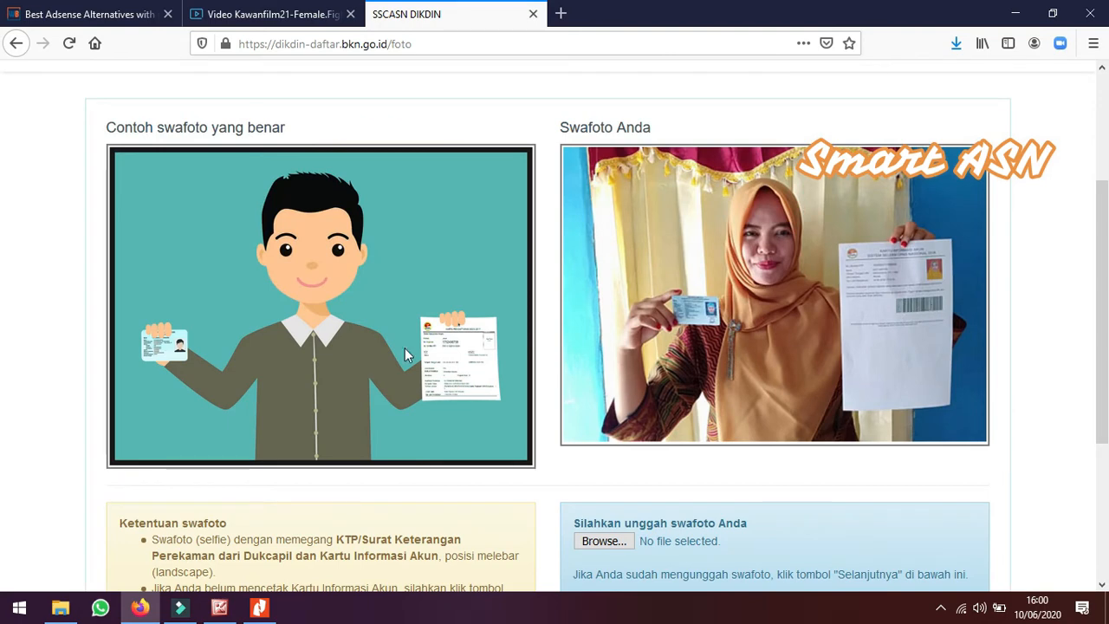
{"action": "scroll", "coordinate": [389, 342], "scroll_direction": "down", "scroll_amount": 4}
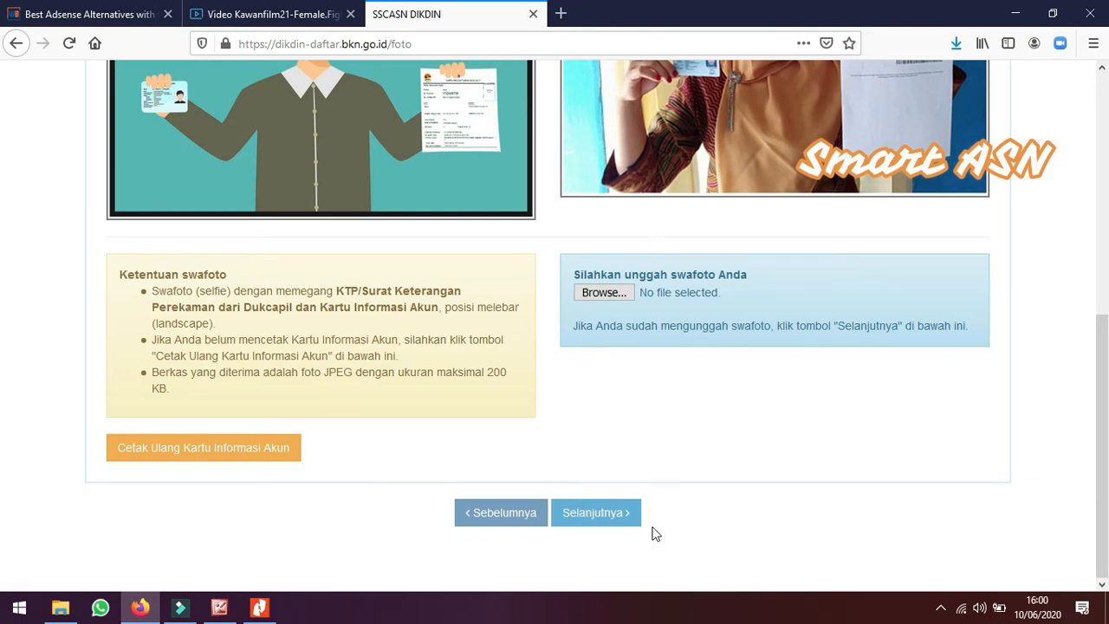
{"action": "left_click", "coordinate": [597, 520]}
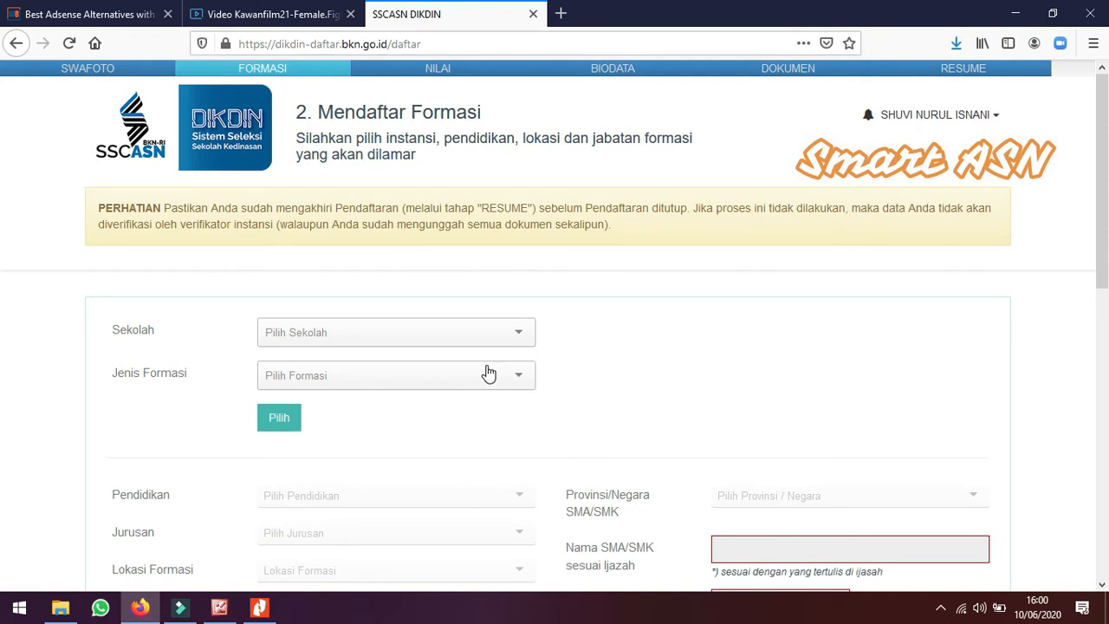
Choose POLITEKNIK TRANSPORTASI DARAT INDONESIA - STTD (PTDI-STTD) BEKASI as the school
{"action": "left_click", "coordinate": [518, 336]}
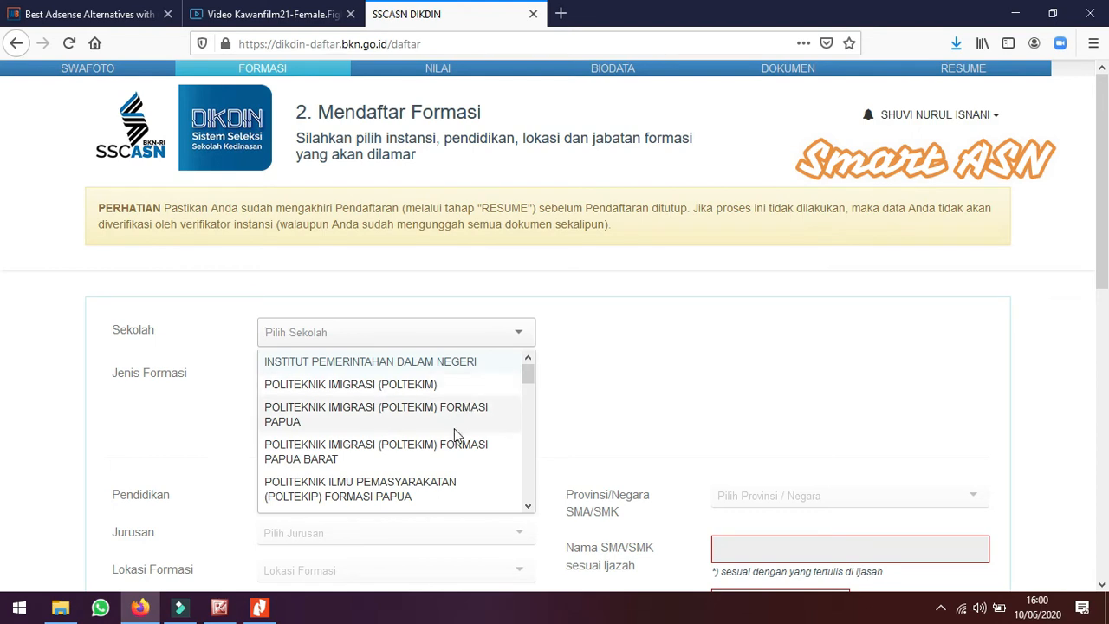
{"action": "scroll", "coordinate": [452, 449], "scroll_direction": "down", "scroll_amount": 1}
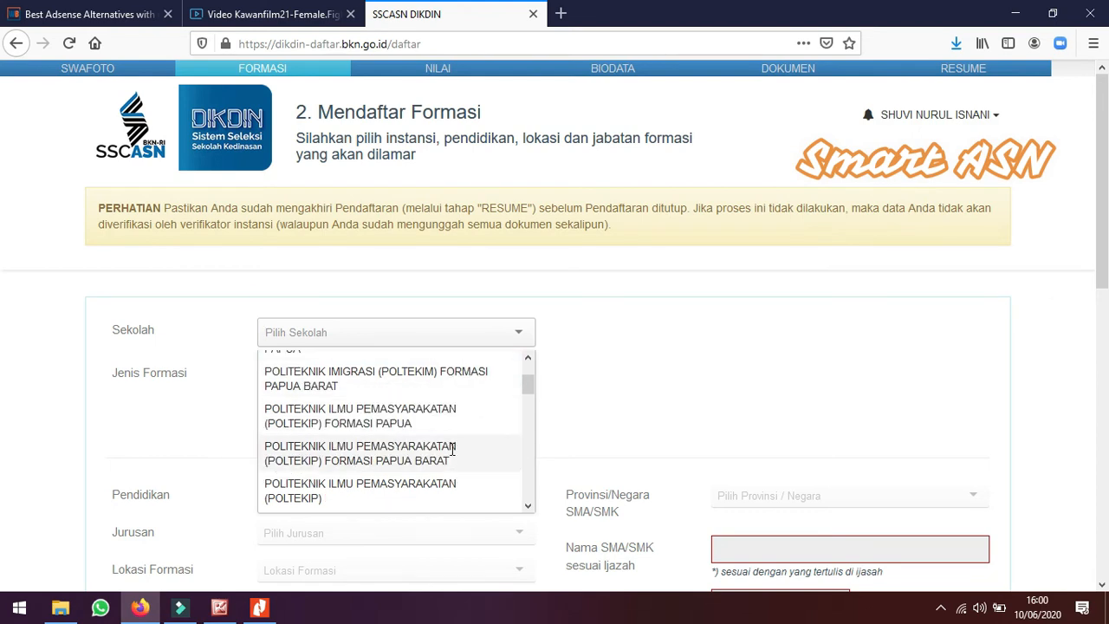
{"action": "scroll", "coordinate": [448, 447], "scroll_direction": "down", "scroll_amount": 1}
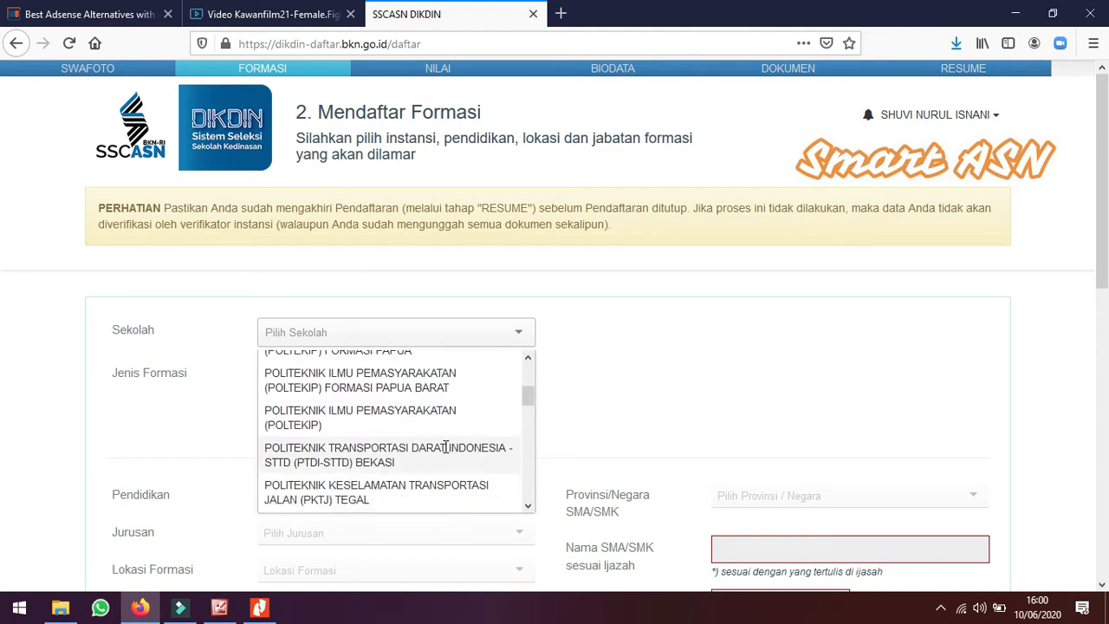
{"action": "scroll", "coordinate": [445, 447], "scroll_direction": "down", "scroll_amount": 3}
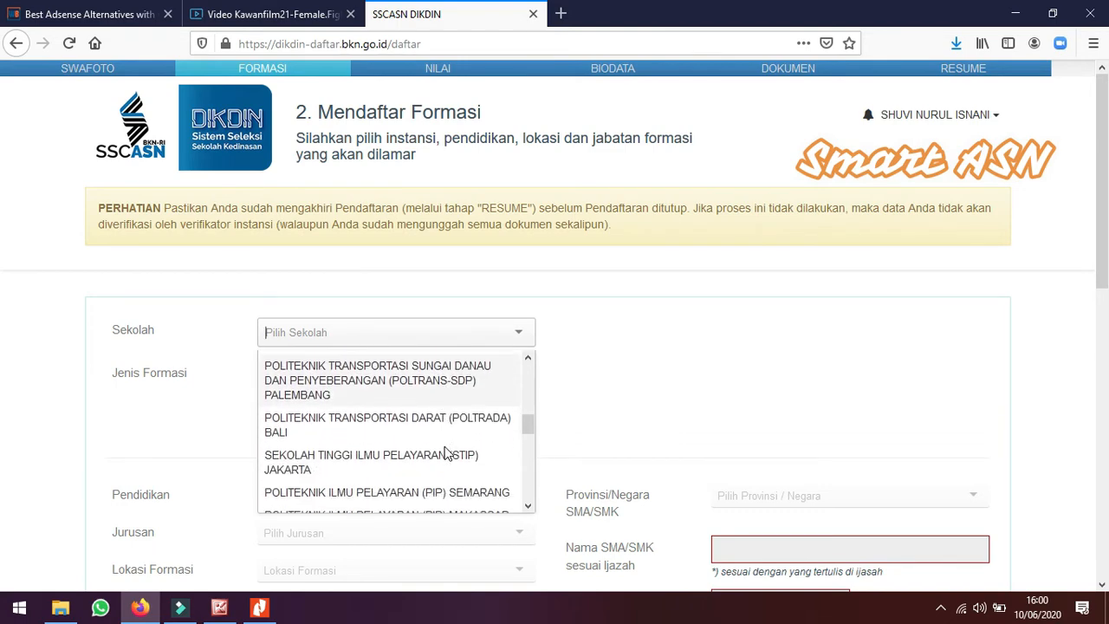
{"action": "scroll", "coordinate": [447, 453], "scroll_direction": "down", "scroll_amount": 5}
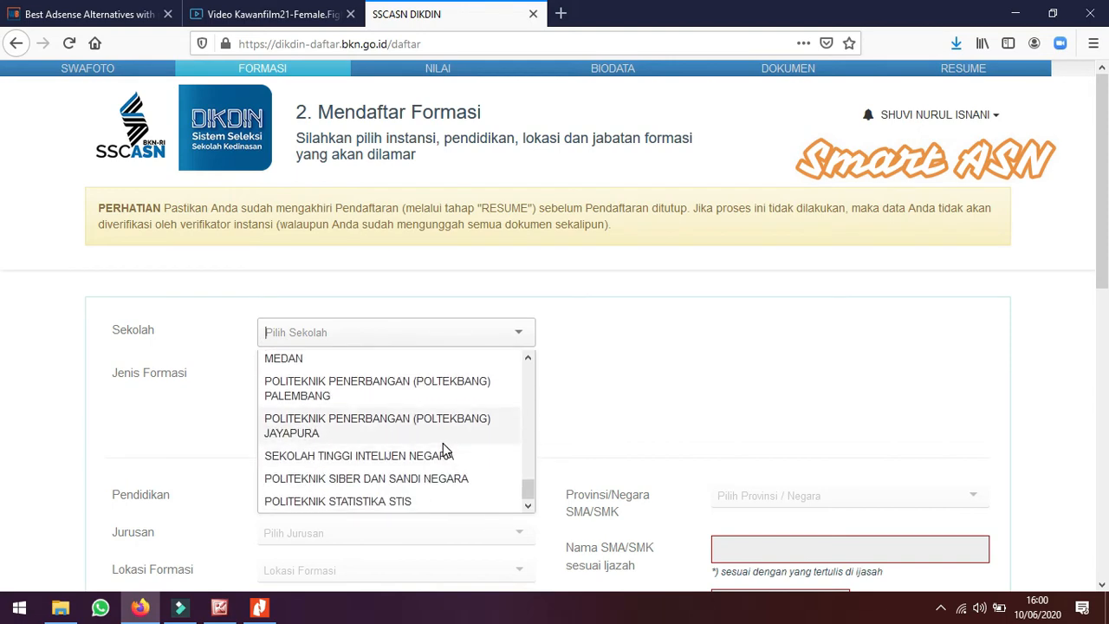
{"action": "scroll", "coordinate": [442, 442], "scroll_direction": "up", "scroll_amount": 10}
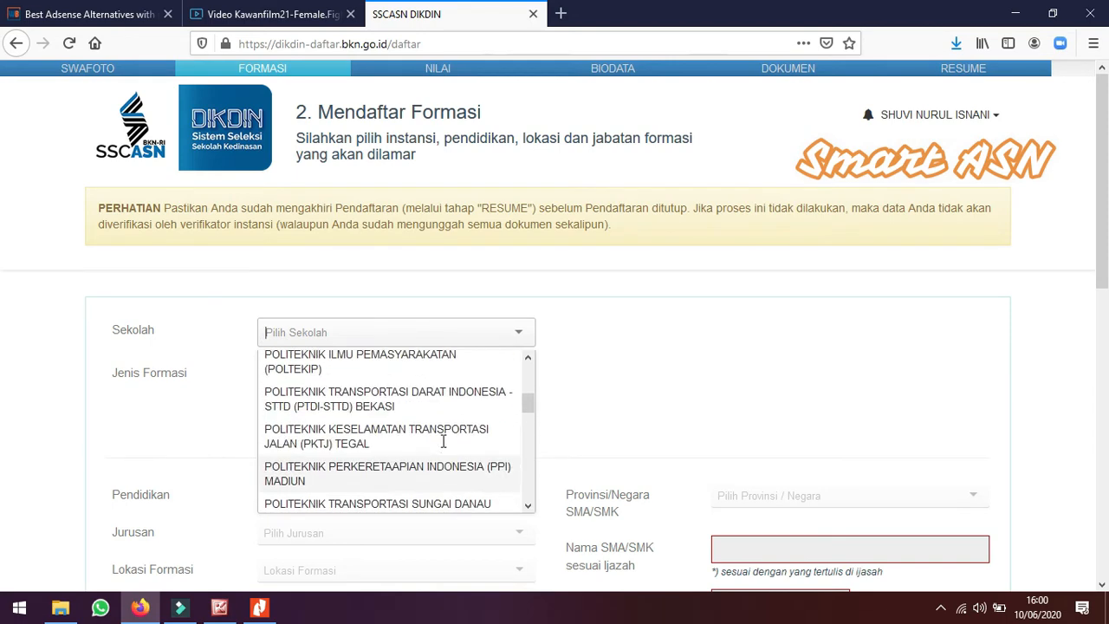
{"action": "scroll", "coordinate": [437, 433], "scroll_direction": "down", "scroll_amount": 2}
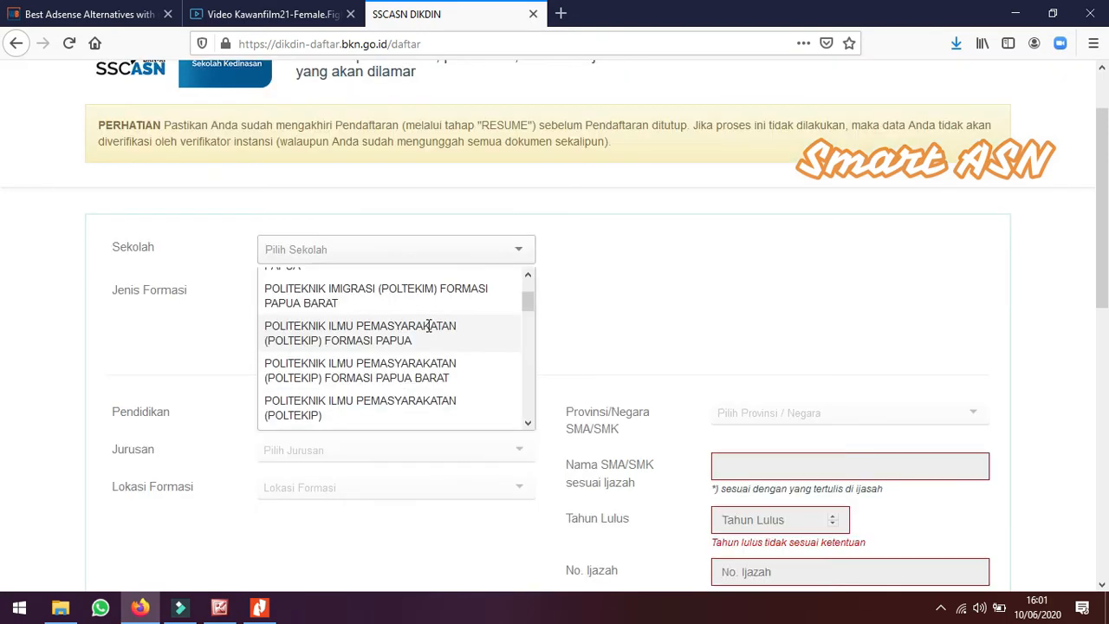
{"action": "type", "text": "PT"}
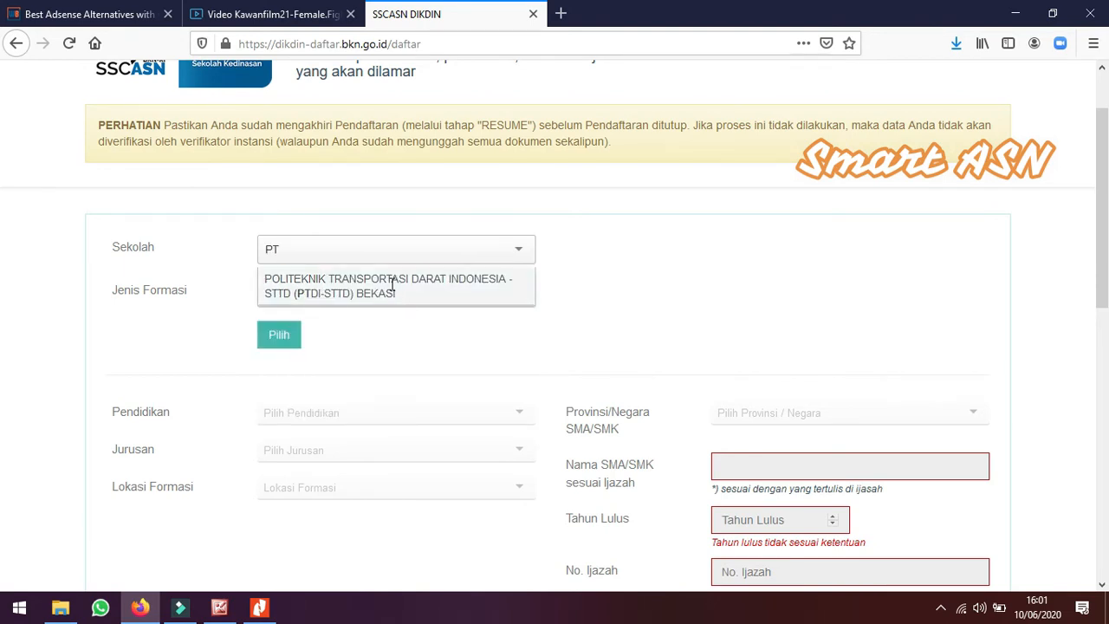
{"action": "left_click", "coordinate": [392, 286]}
Set the formation type to Pola Pembibitan Kemenhub and confirm the school and formation choice
{"action": "left_click", "coordinate": [388, 309]}
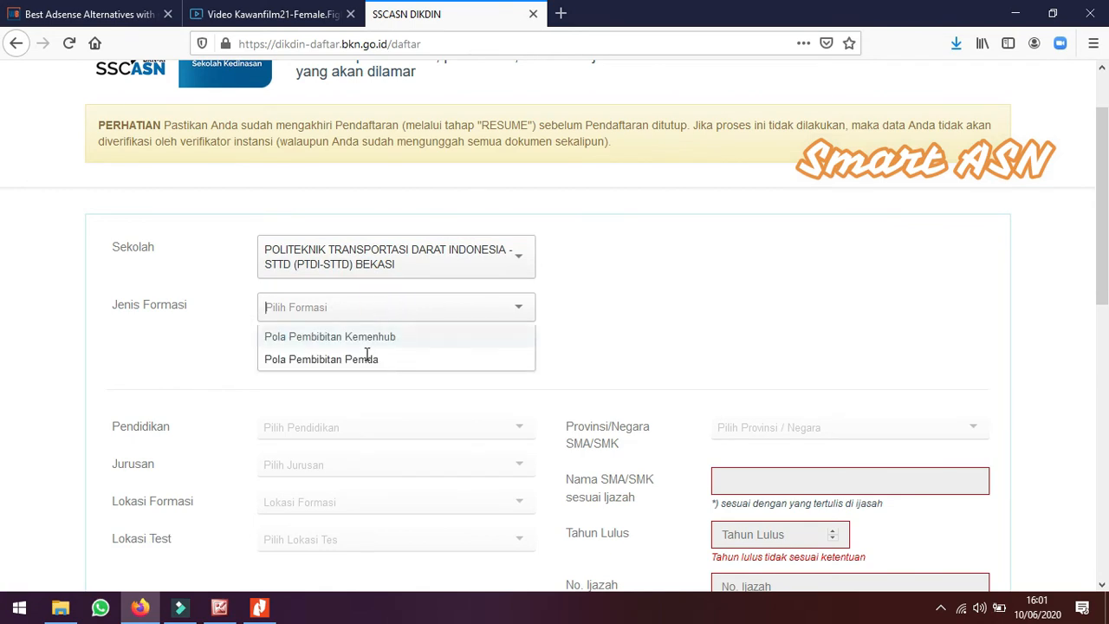
{"action": "scroll", "coordinate": [390, 381], "scroll_direction": "down", "scroll_amount": 1}
{"action": "left_click", "coordinate": [421, 253]}
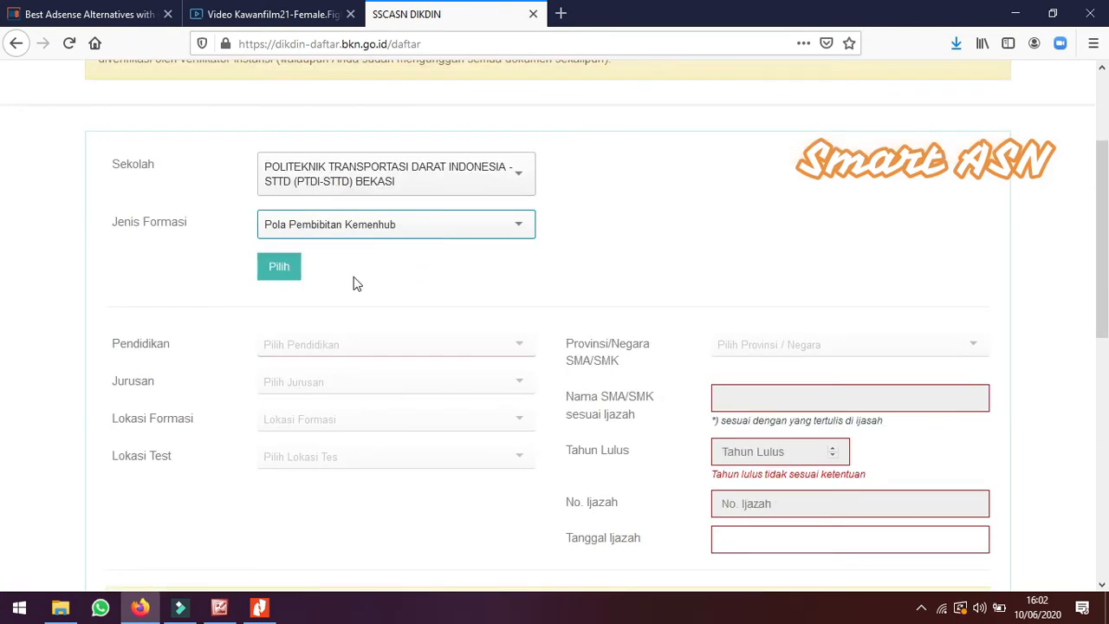
{"action": "left_click", "coordinate": [281, 265]}
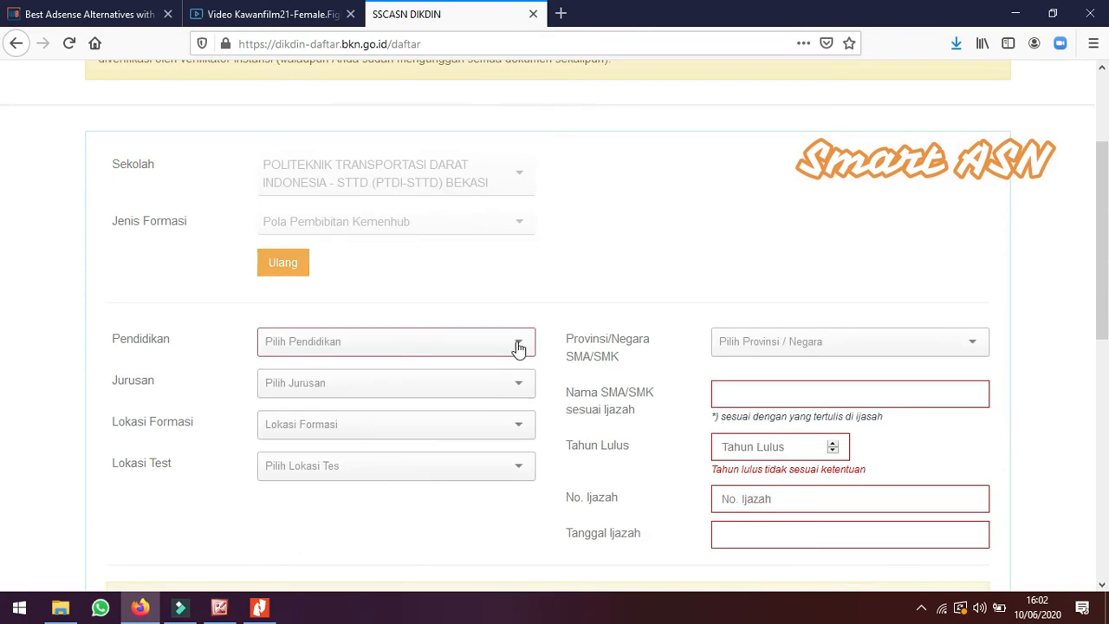
Set the education to SMA IPA and the major to TRANSPORTASI DARAT SARJANA TERAPAN
{"action": "left_click", "coordinate": [517, 343]}
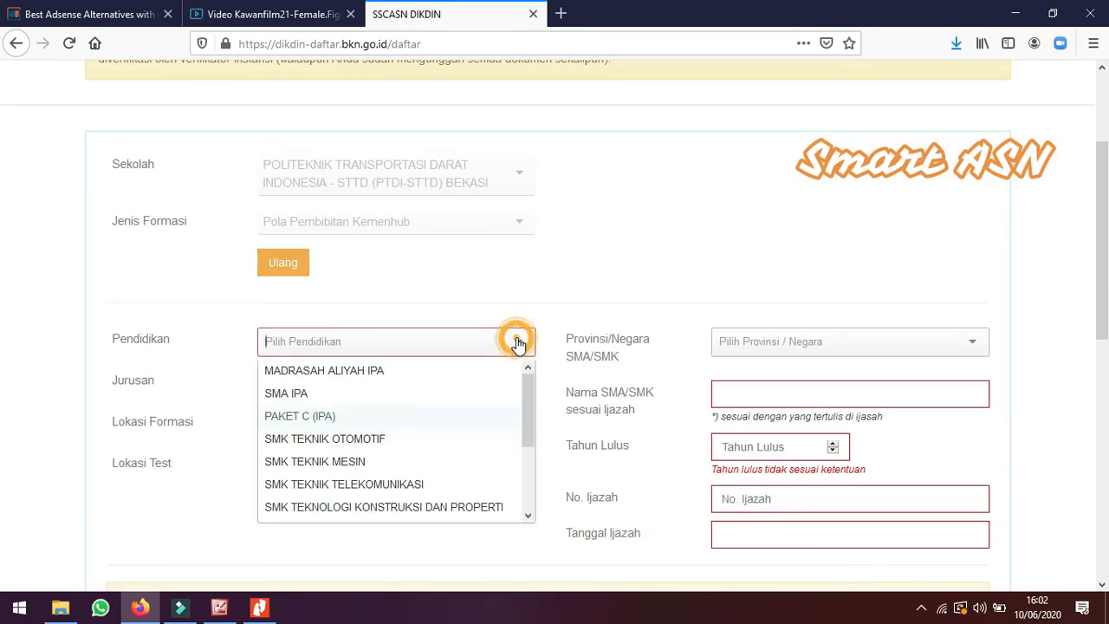
{"action": "left_click", "coordinate": [372, 394]}
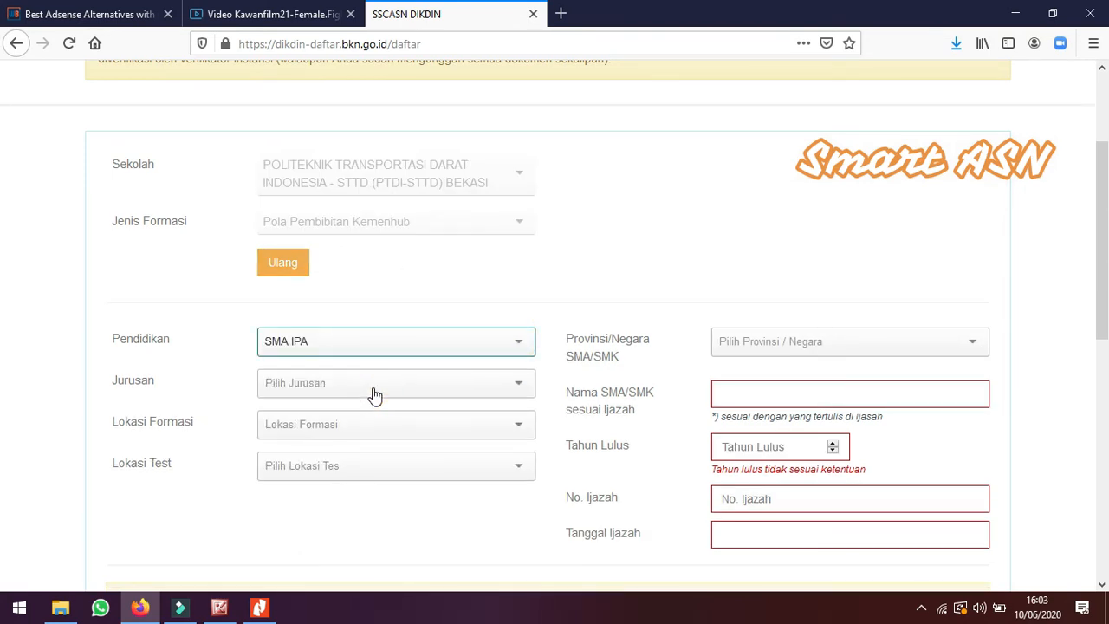
{"action": "left_click", "coordinate": [360, 392]}
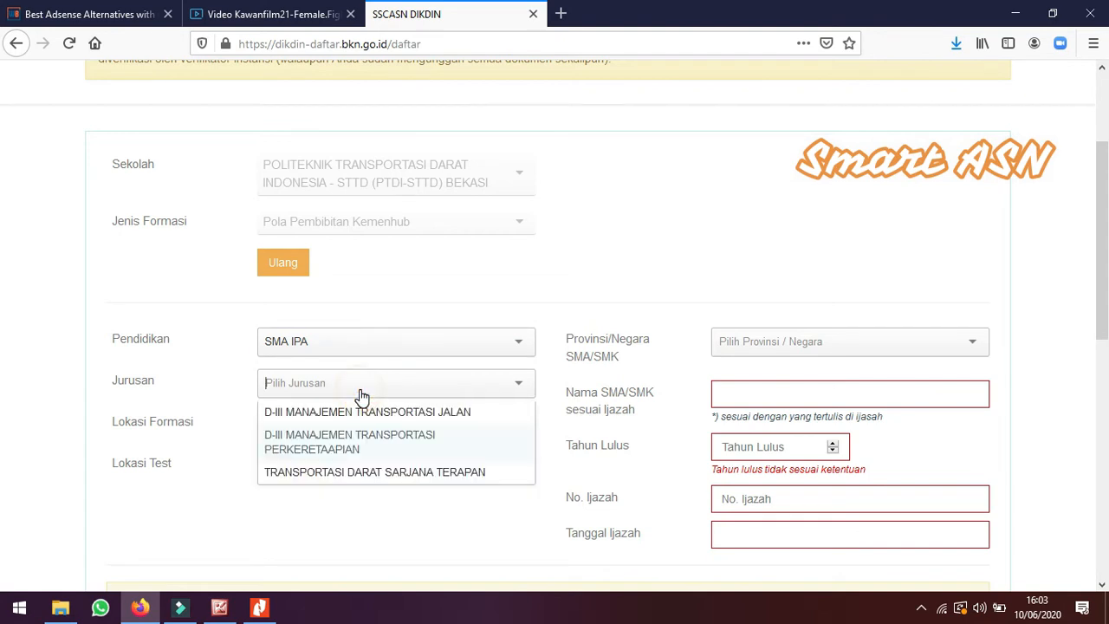
{"action": "left_click", "coordinate": [388, 472]}
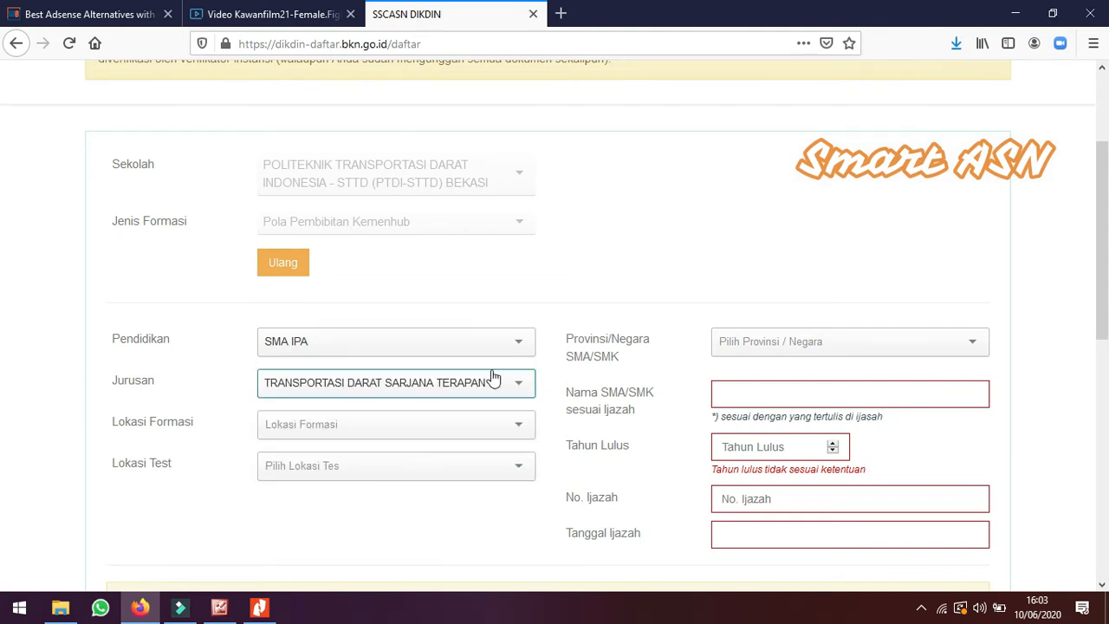
Set the formation location to KEMENTERIAN PERHUBUNGAN and the test location to SULAWESI SELATAN
{"action": "left_click", "coordinate": [452, 426]}
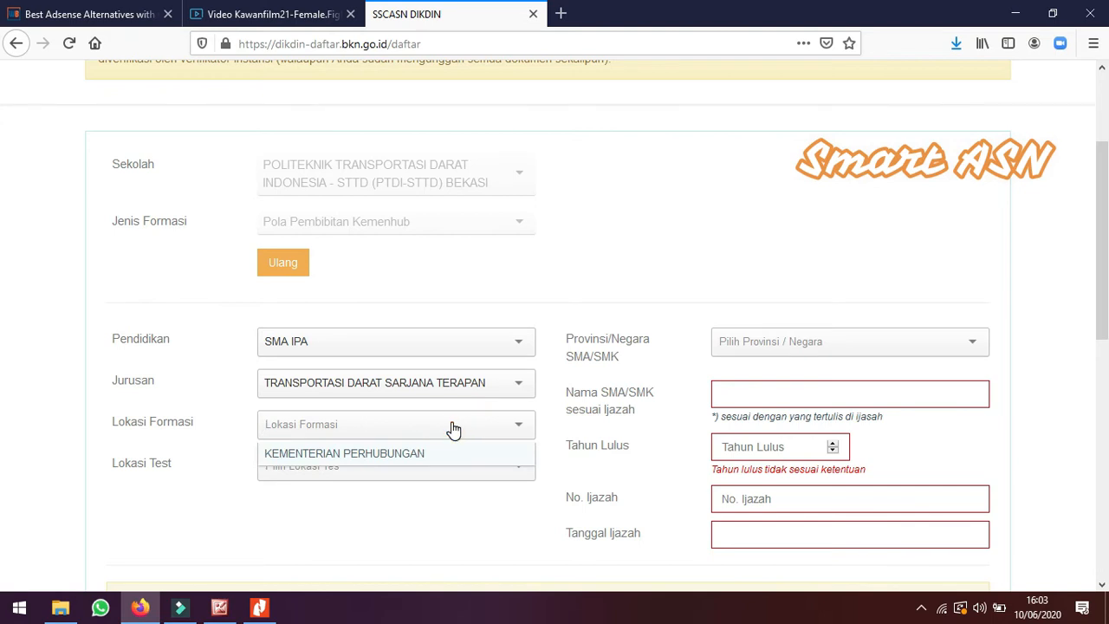
{"action": "left_click", "coordinate": [443, 456]}
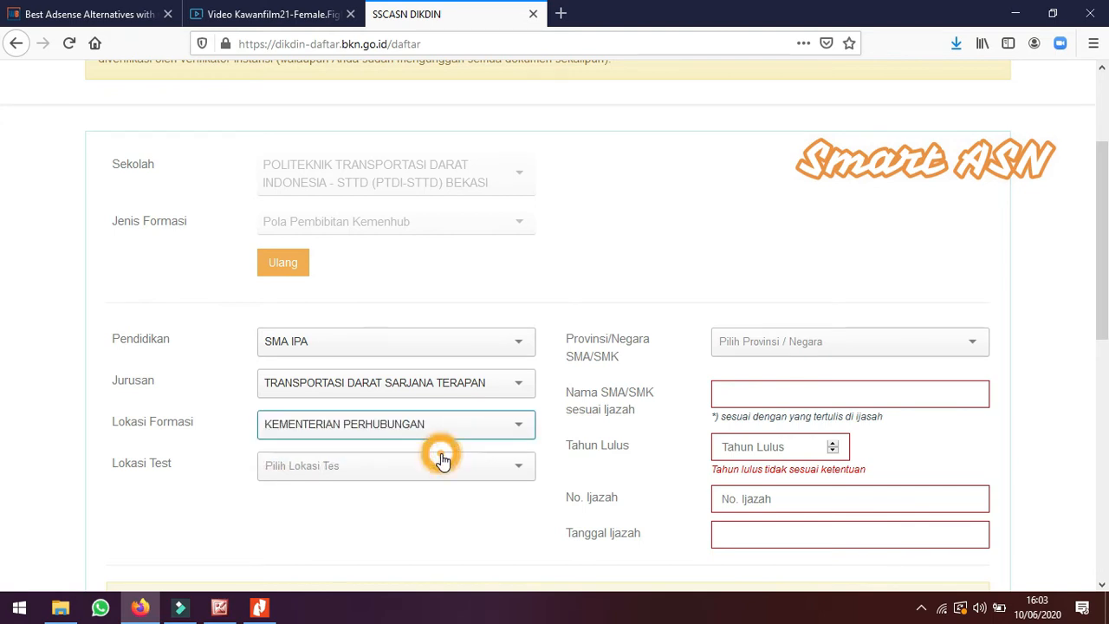
{"action": "left_click", "coordinate": [385, 472]}
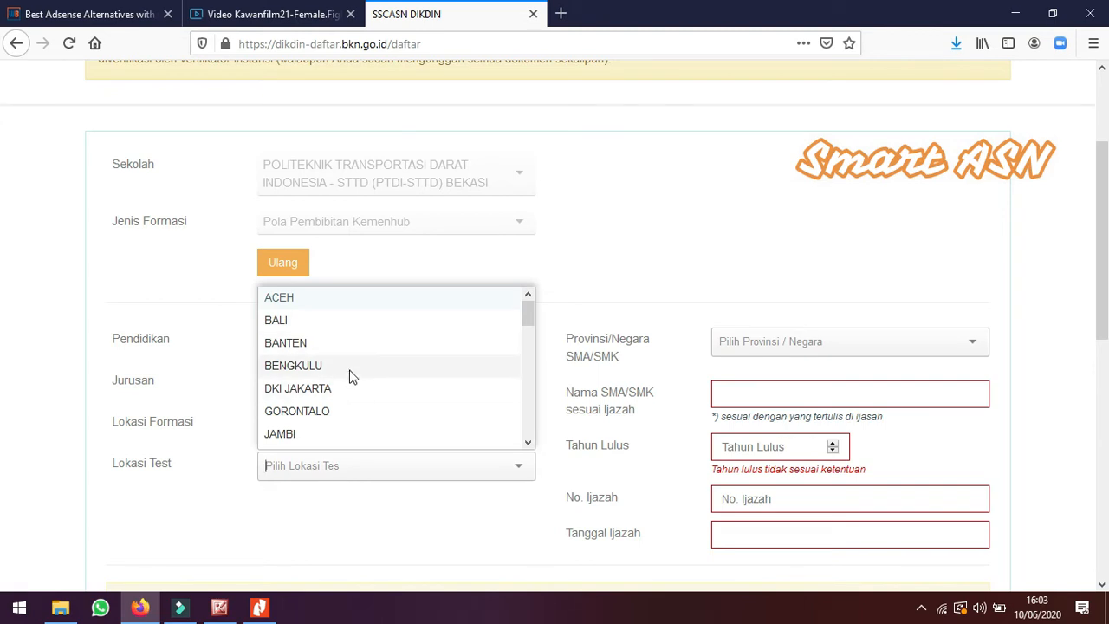
{"action": "scroll", "coordinate": [358, 420], "scroll_direction": "down", "scroll_amount": 1}
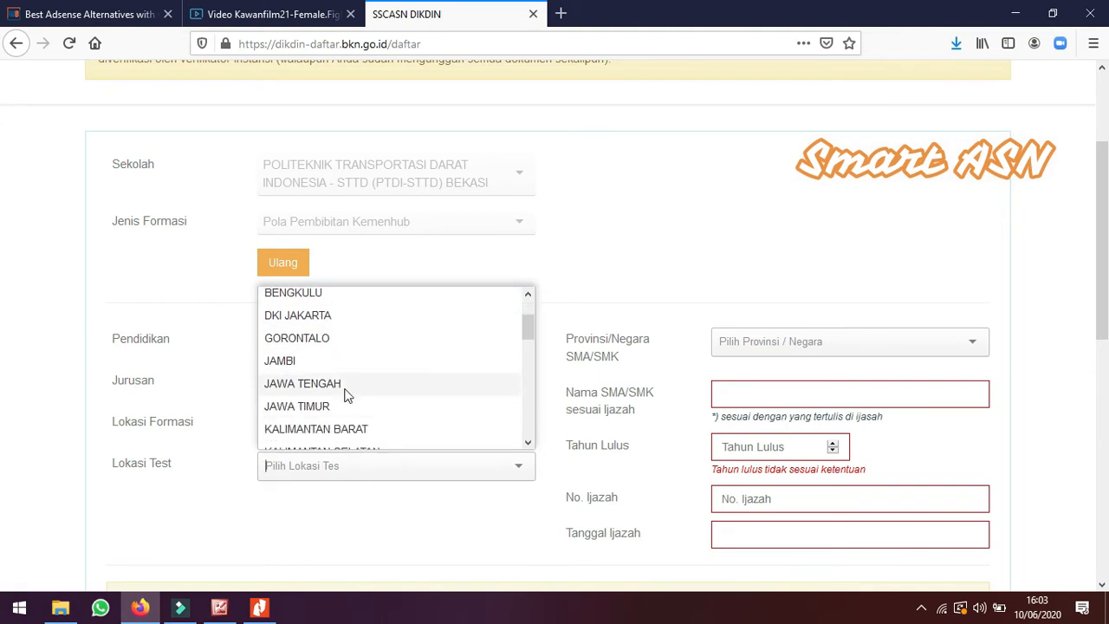
{"action": "scroll", "coordinate": [345, 414], "scroll_direction": "down", "scroll_amount": 4}
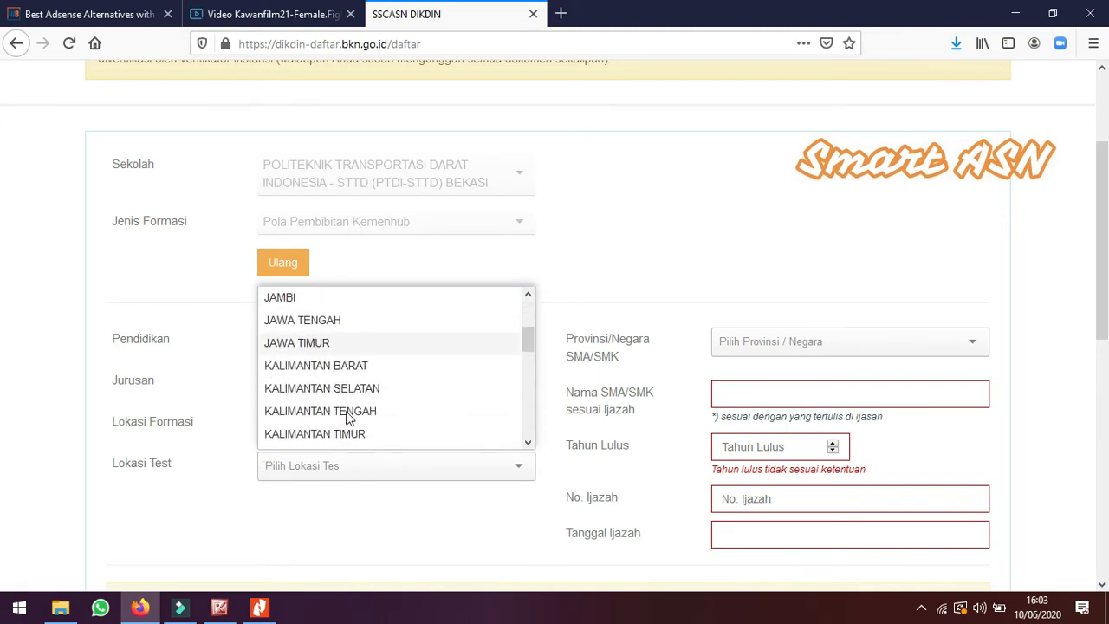
{"action": "scroll", "coordinate": [347, 417], "scroll_direction": "down", "scroll_amount": 4}
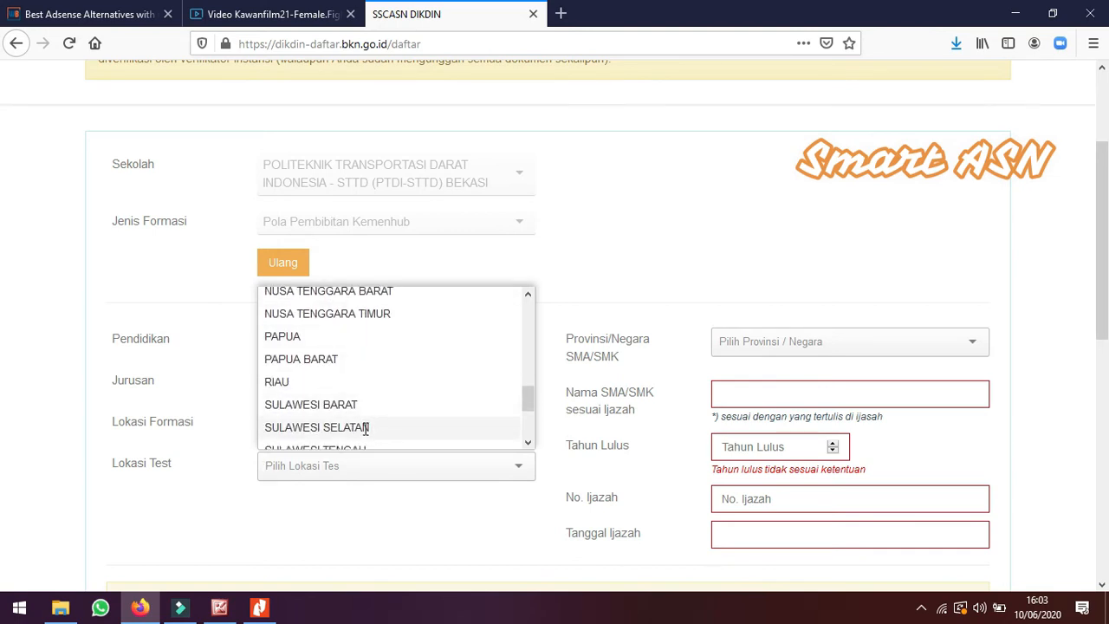
{"action": "left_click", "coordinate": [365, 428]}
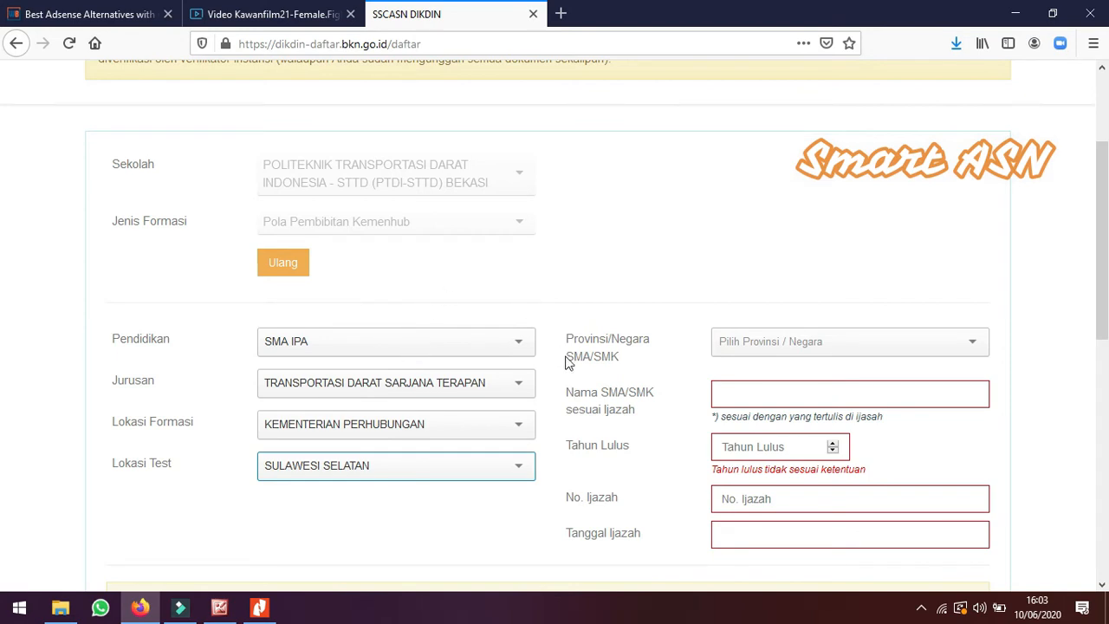
Set the high school's province to SULAWESI SELATAN and its regency to LUWU TIMUR (KAB)
{"action": "left_click", "coordinate": [821, 345]}
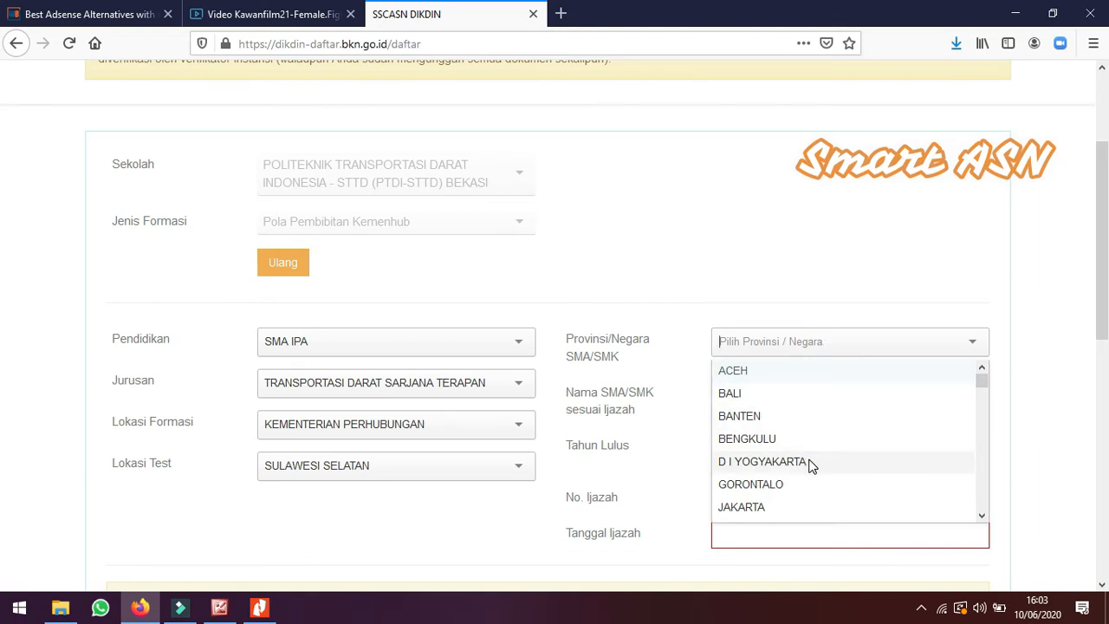
{"action": "scroll", "coordinate": [795, 476], "scroll_direction": "down", "scroll_amount": 3}
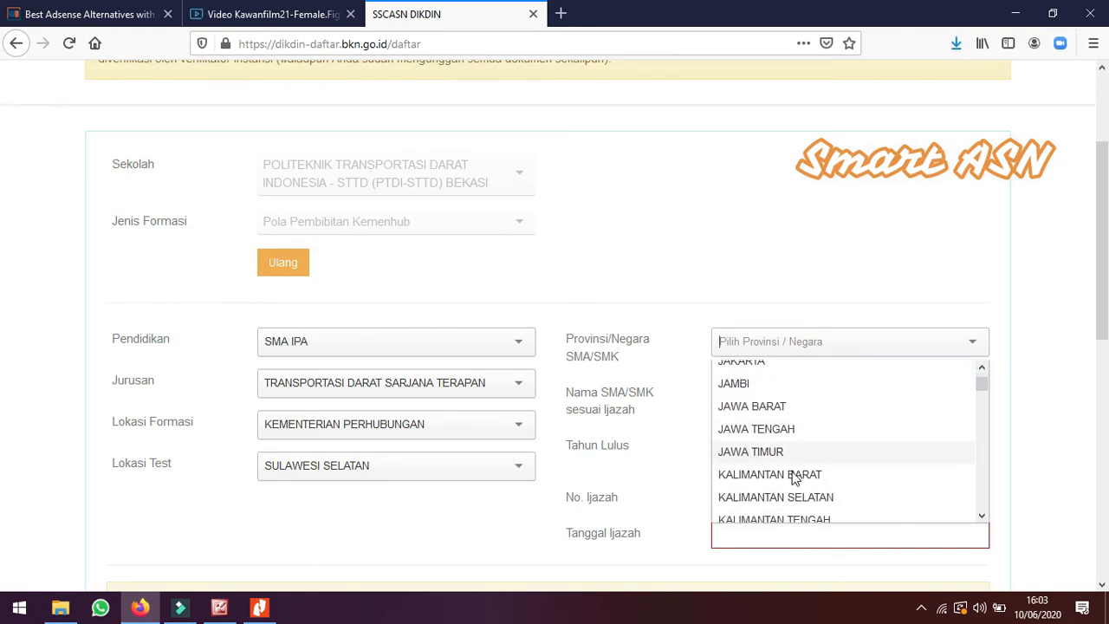
{"action": "scroll", "coordinate": [795, 474], "scroll_direction": "down", "scroll_amount": 2}
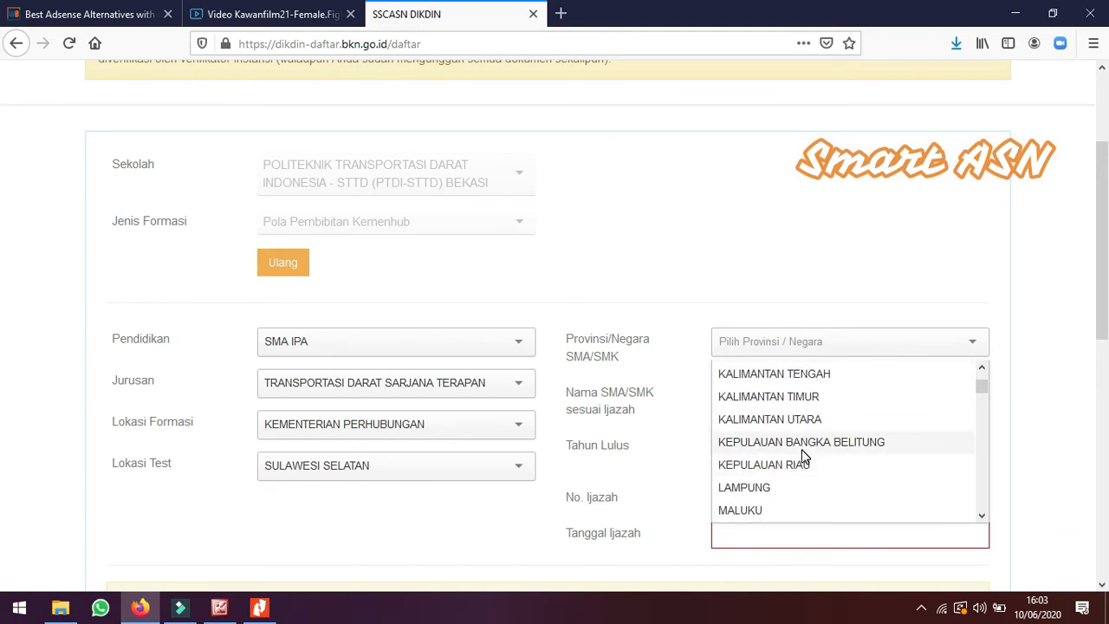
{"action": "scroll", "coordinate": [805, 463], "scroll_direction": "down", "scroll_amount": 1}
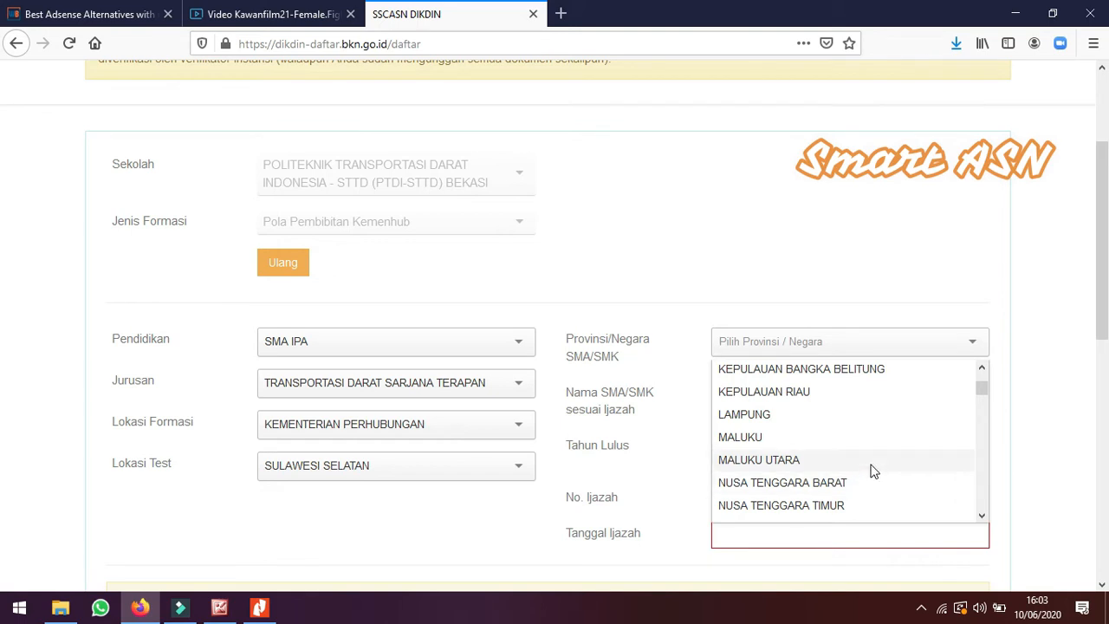
{"action": "scroll", "coordinate": [871, 468], "scroll_direction": "down", "scroll_amount": 2}
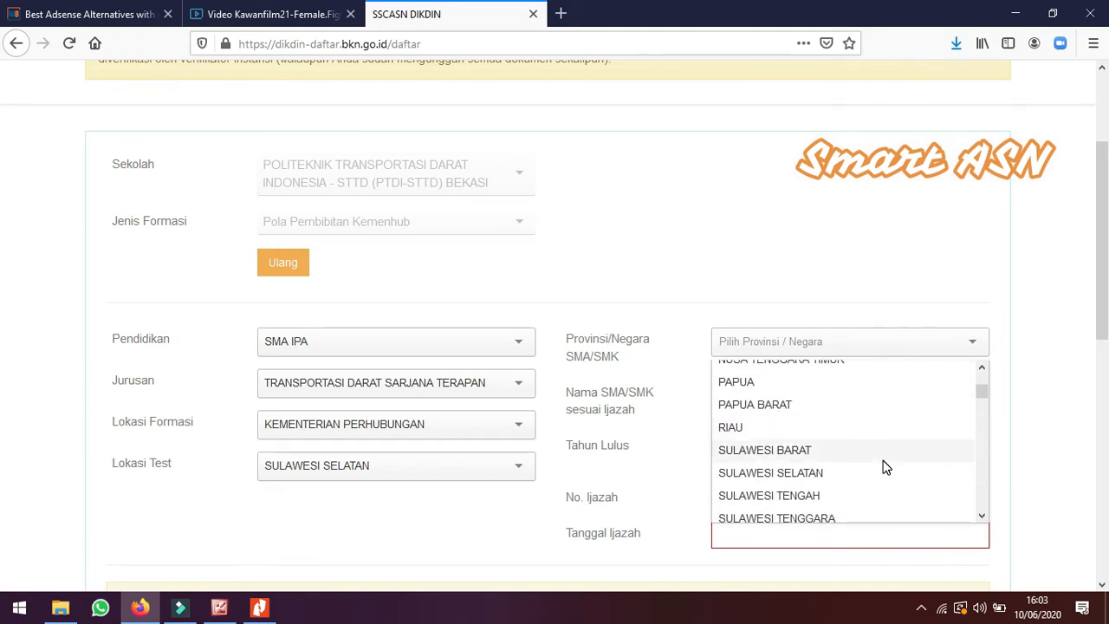
{"action": "left_click", "coordinate": [817, 472]}
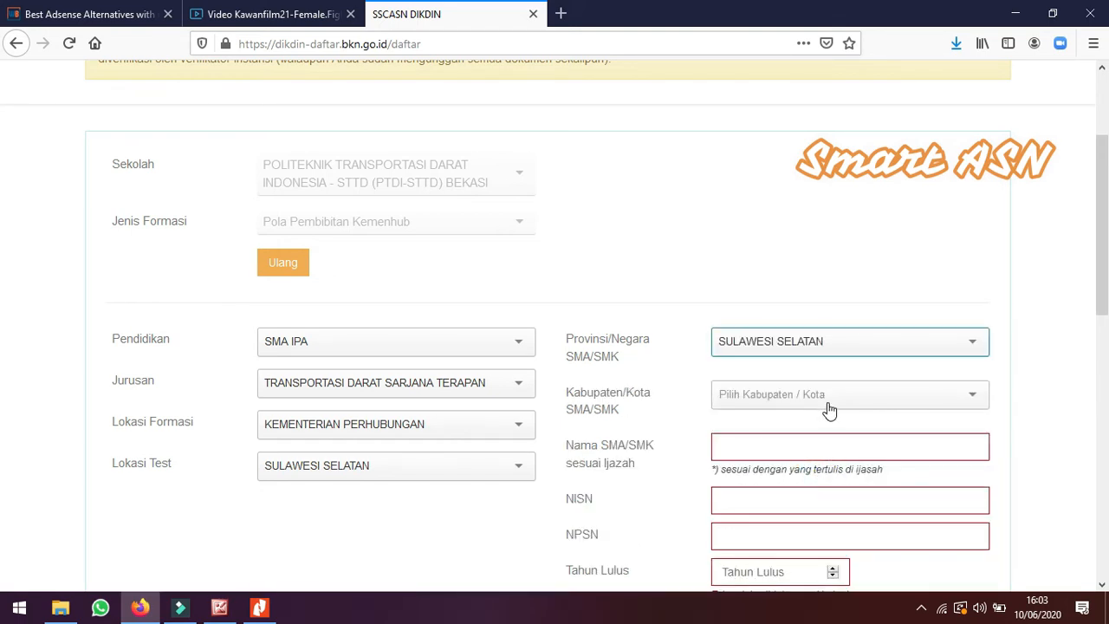
{"action": "left_click", "coordinate": [827, 405]}
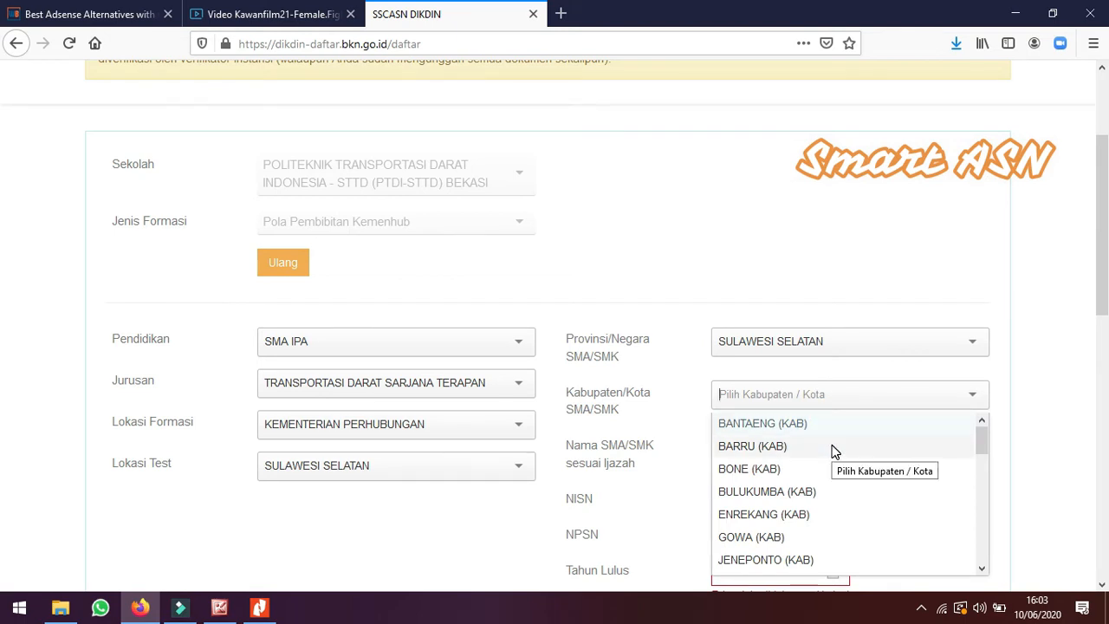
{"action": "type", "text": "L"}
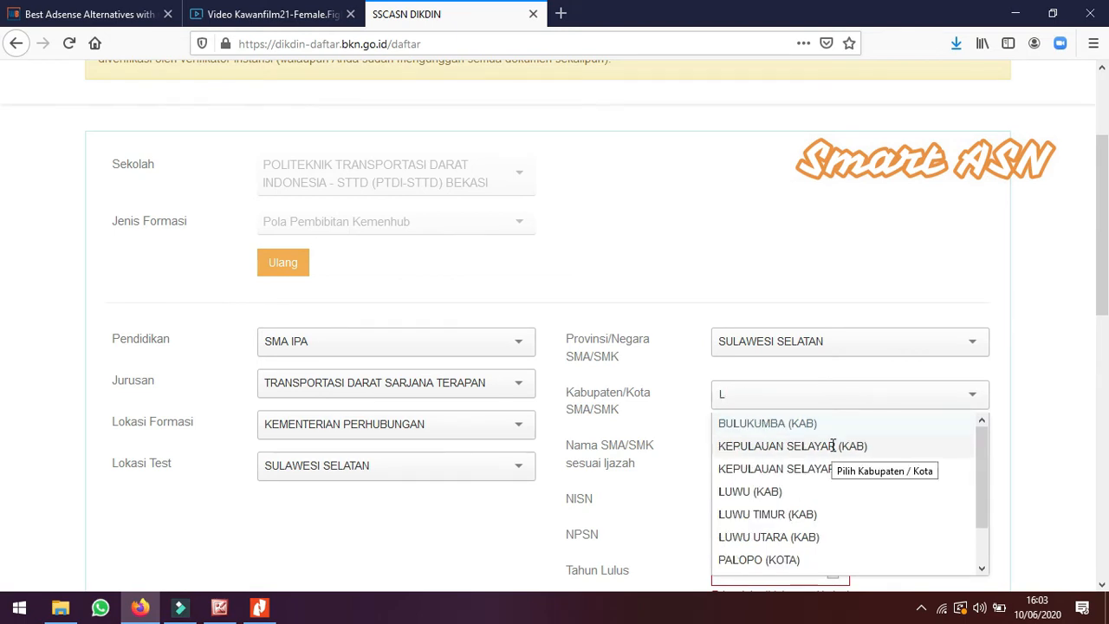
{"action": "type", "text": "U"}
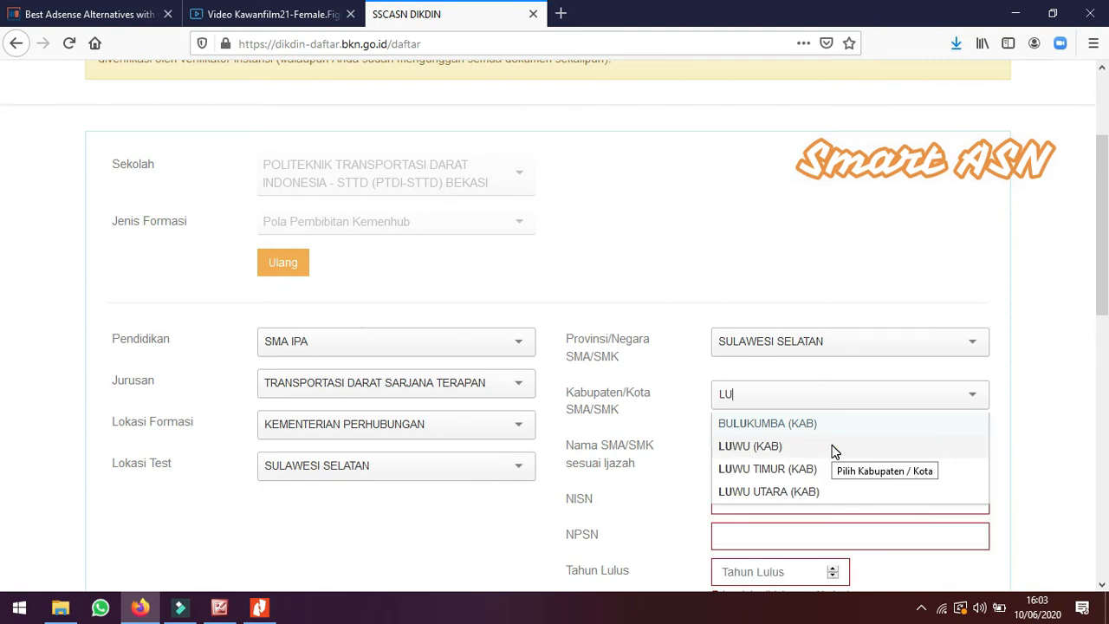
{"action": "left_click", "coordinate": [770, 468]}
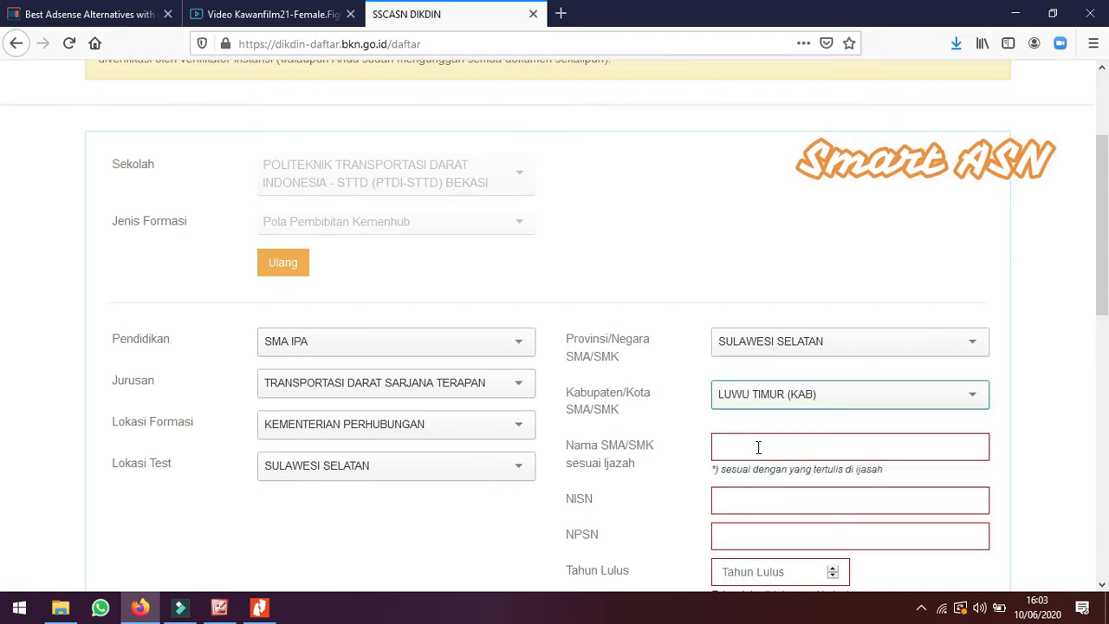
Enter SMAN 1 LUWU TIMUR as the high school name as written on the diploma
{"action": "left_click", "coordinate": [758, 446]}
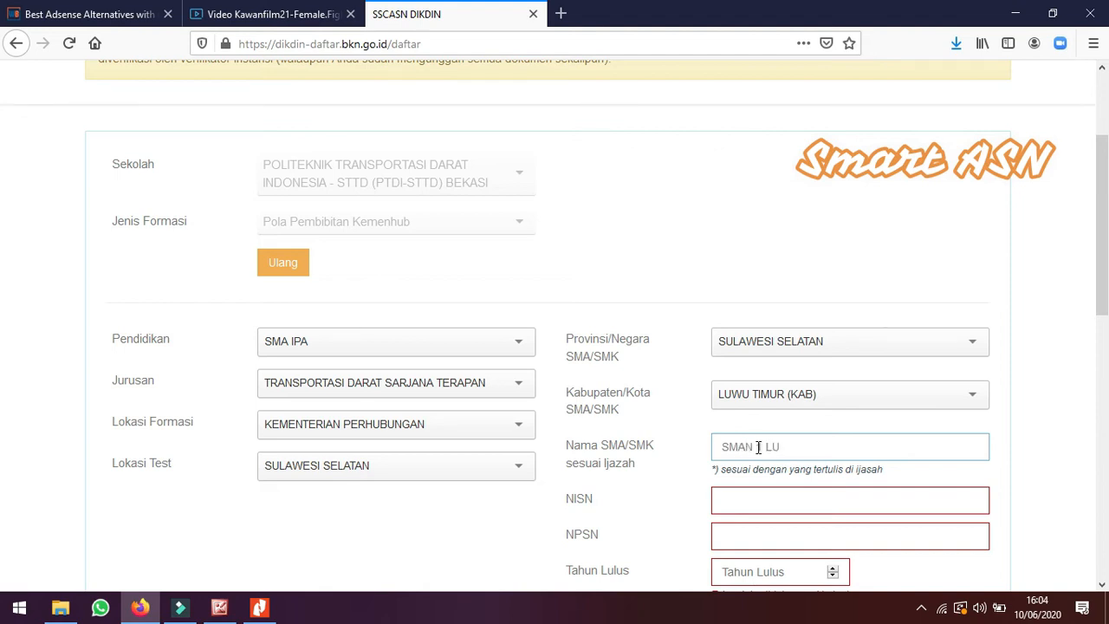
{"action": "type", "text": "MUR"}
{"action": "scroll", "coordinate": [636, 481], "scroll_direction": "down", "scroll_amount": 3}
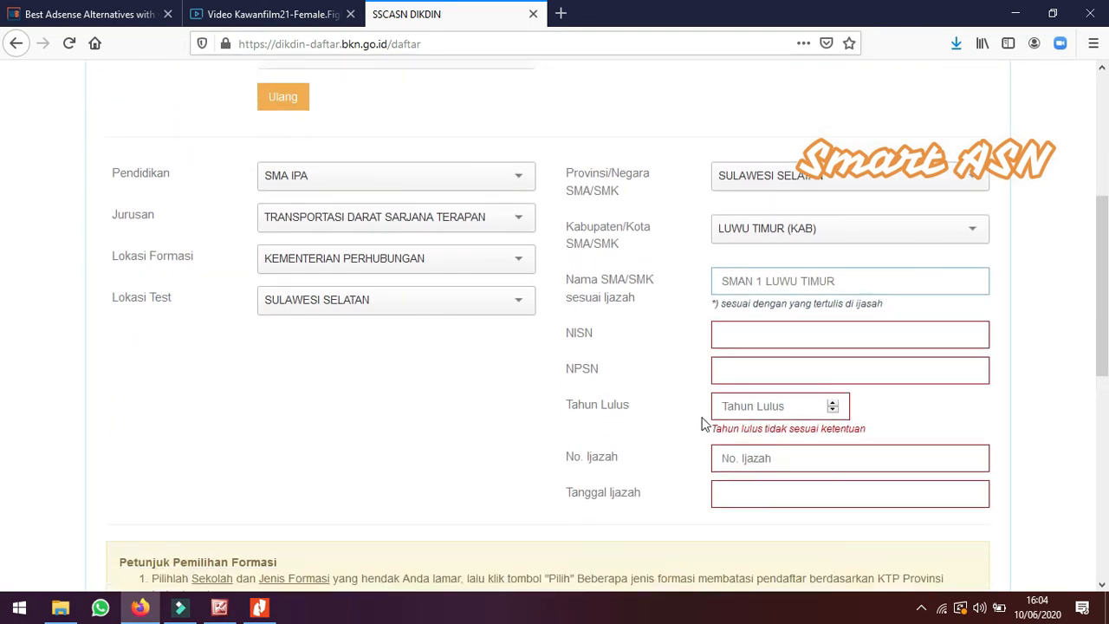
Set the graduation year to 2020
{"action": "left_click", "coordinate": [743, 333]}
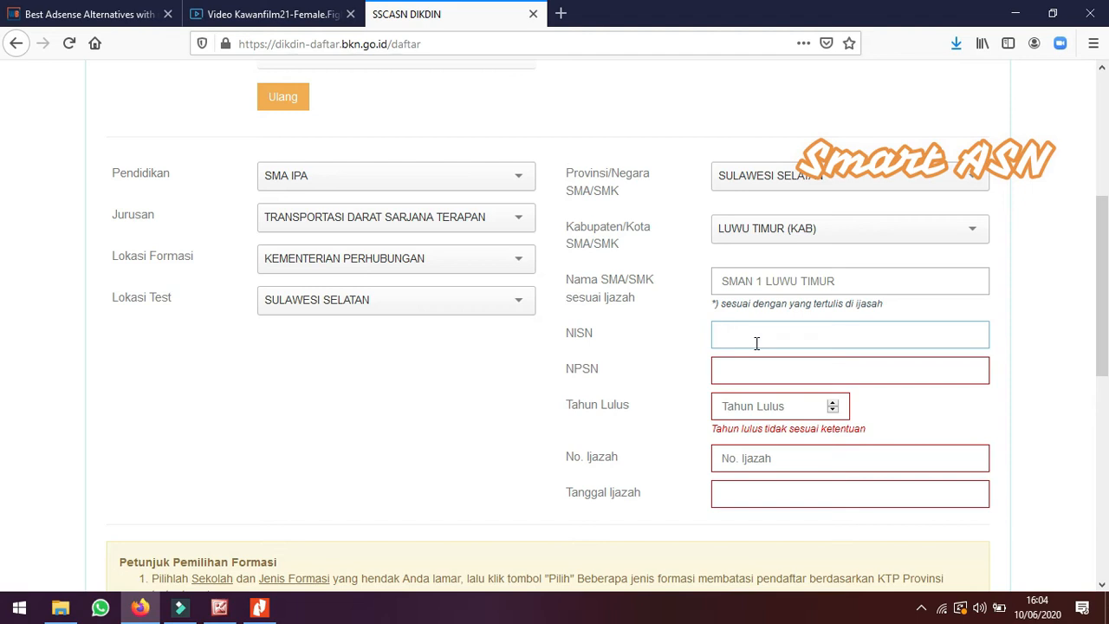
{"action": "left_click", "coordinate": [833, 404]}
{"action": "left_click", "coordinate": [833, 409]}
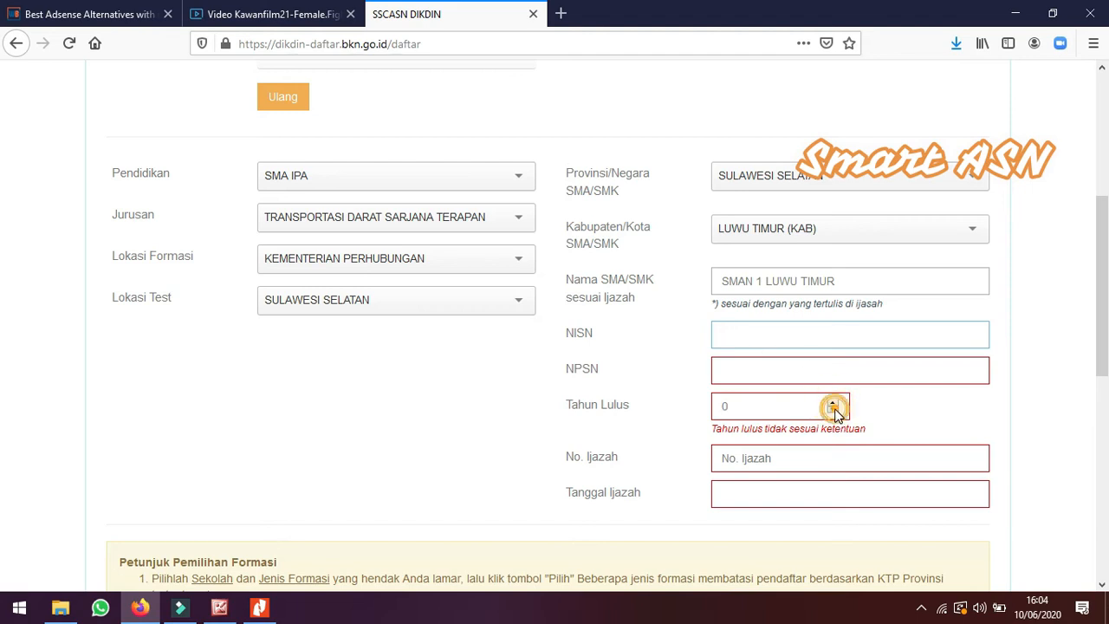
{"action": "left_click", "coordinate": [779, 410]}
{"action": "key", "text": "BackSpace"}
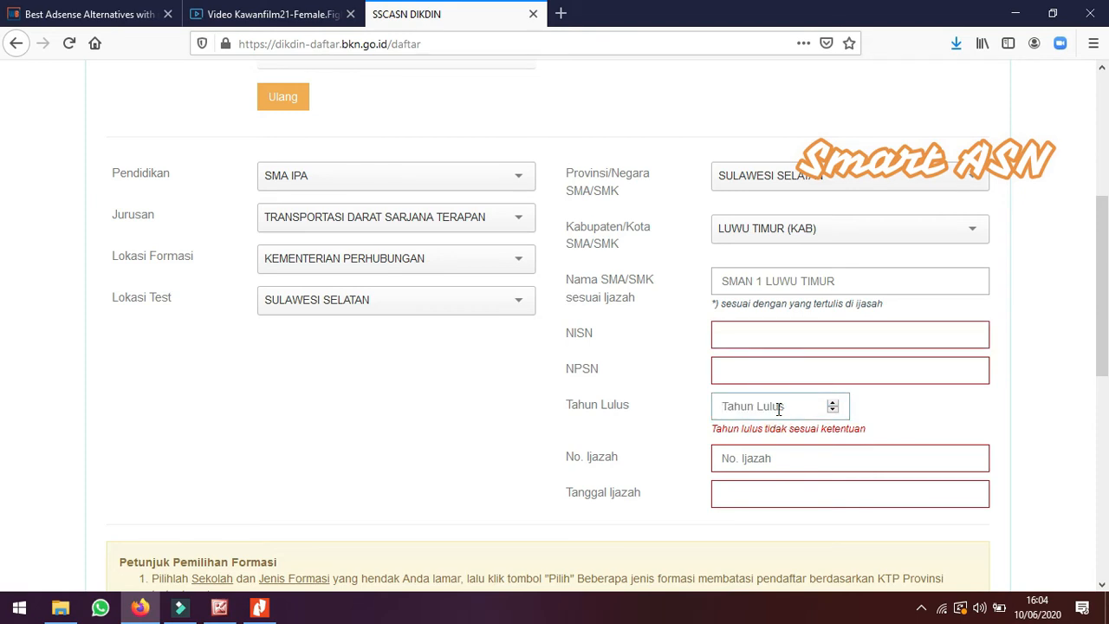
{"action": "type", "text": "2020"}
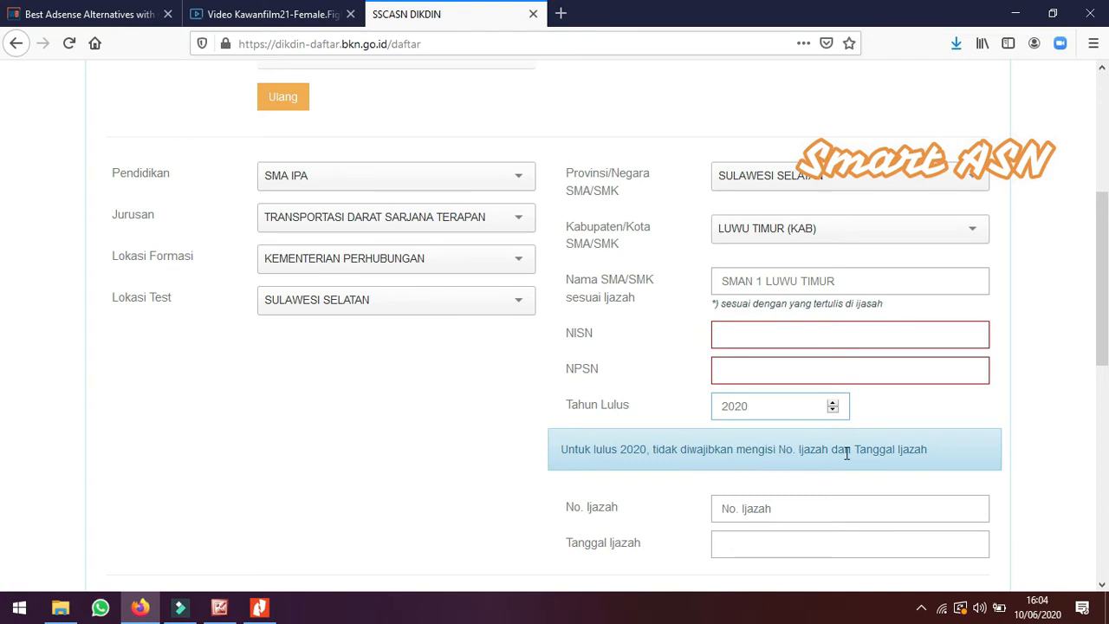
{"action": "left_click", "coordinate": [1034, 392]}
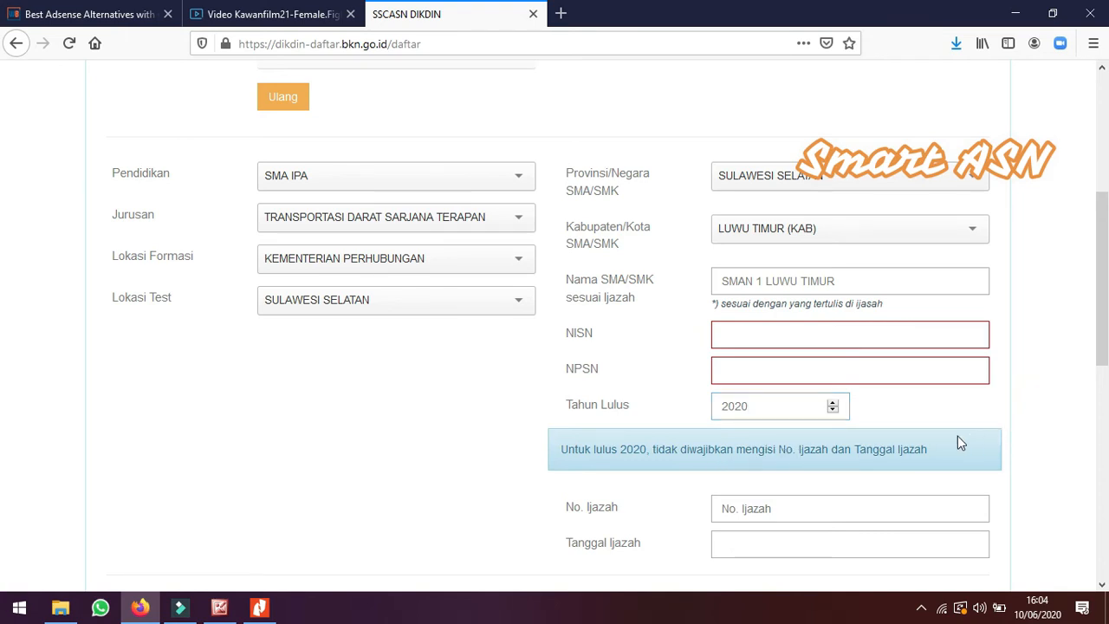
Enter the student's NISN number and the school's NPSN 7651
{"action": "left_click", "coordinate": [750, 336]}
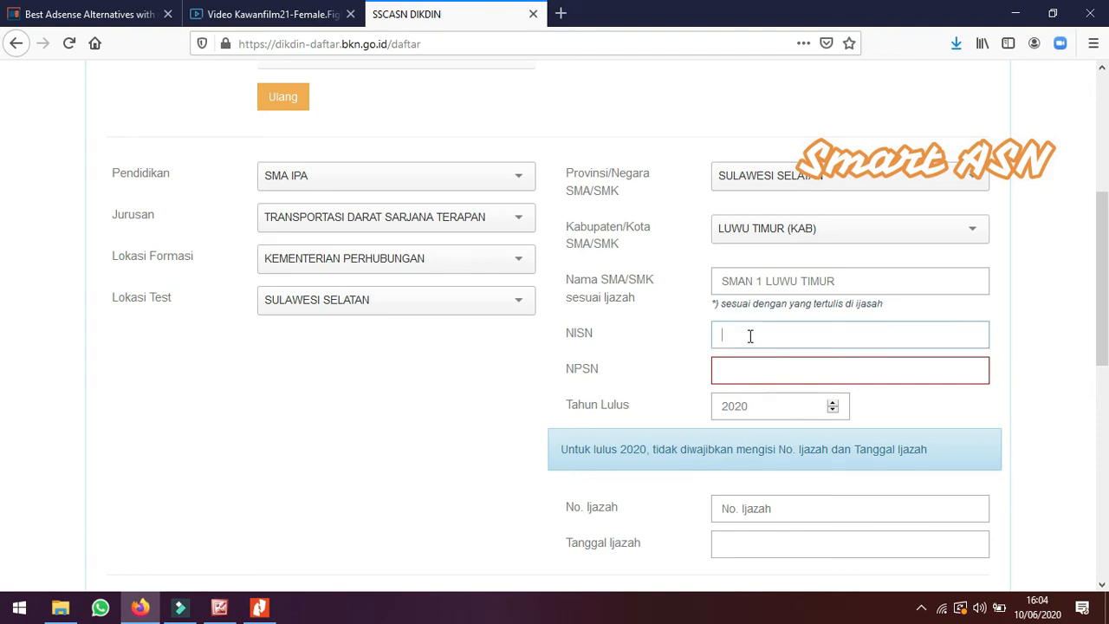
{"action": "type", "text": "265"}
{"action": "left_click", "coordinate": [719, 369]}
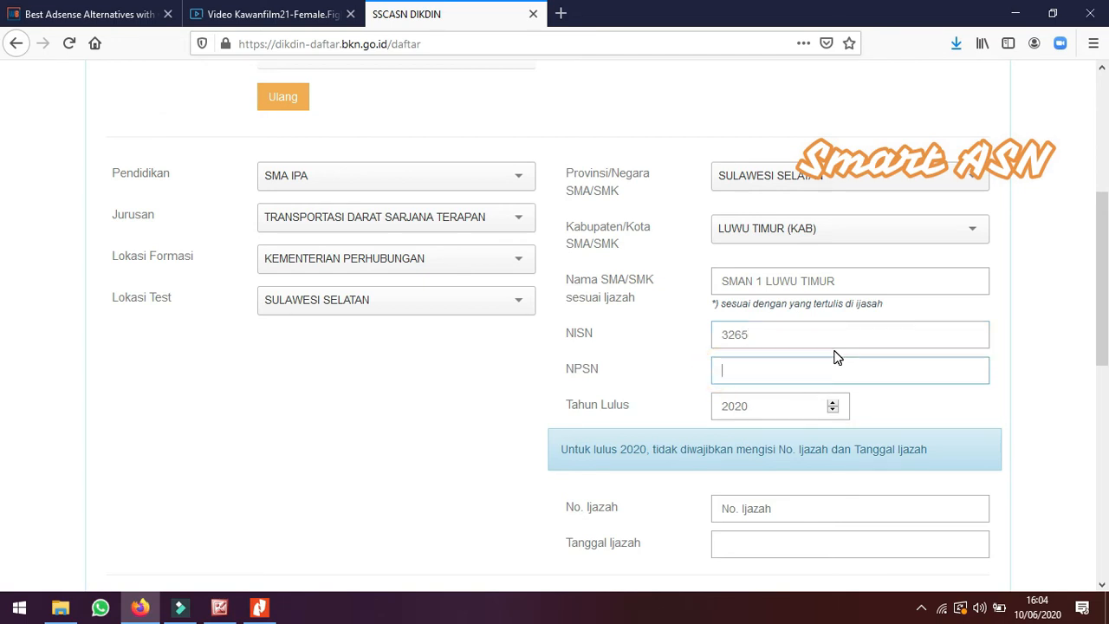
{"action": "type", "text": "7651"}
{"action": "left_click", "coordinate": [1019, 382]}
Enter the CAPTCHA shown below the instructions and proceed to the next registration step
{"action": "scroll", "coordinate": [999, 445], "scroll_direction": "down", "scroll_amount": 2}
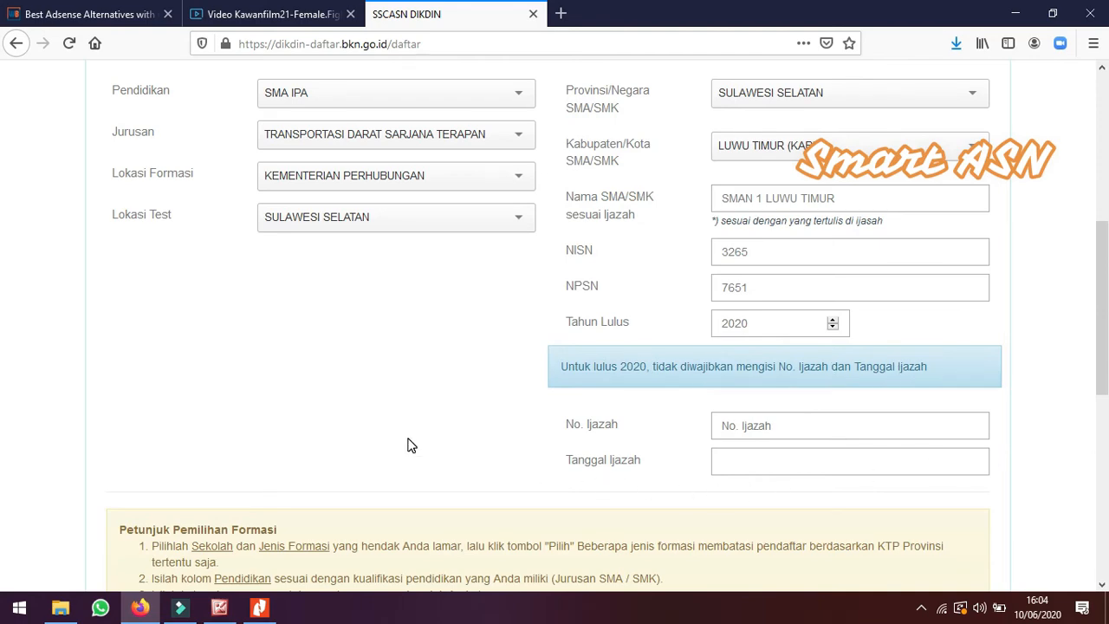
{"action": "scroll", "coordinate": [411, 445], "scroll_direction": "down", "scroll_amount": 6}
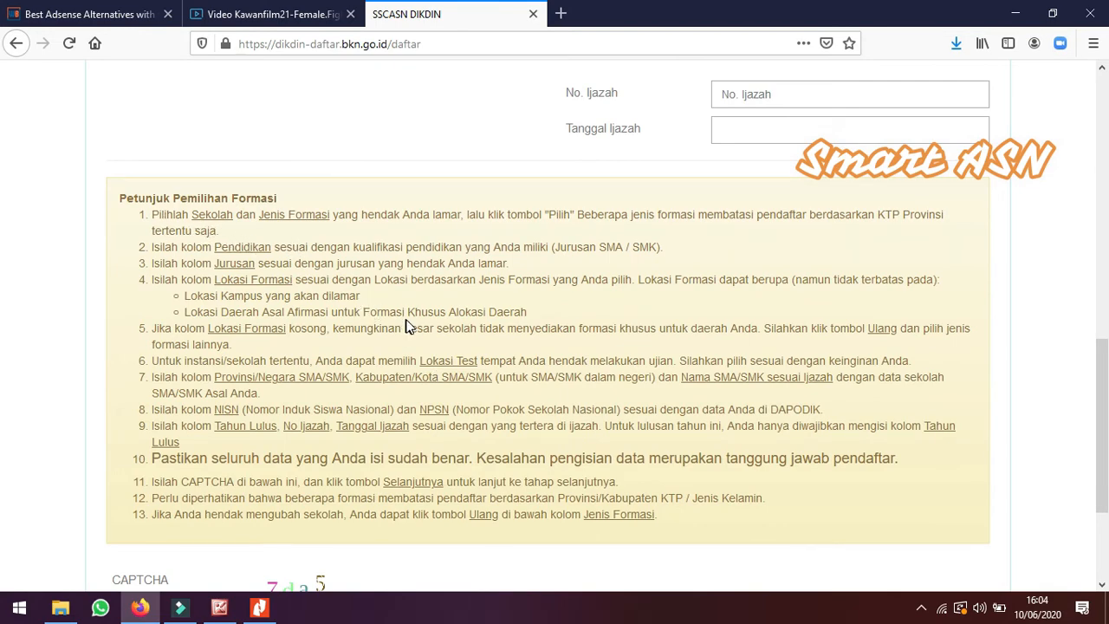
{"action": "scroll", "coordinate": [407, 328], "scroll_direction": "down", "scroll_amount": 2}
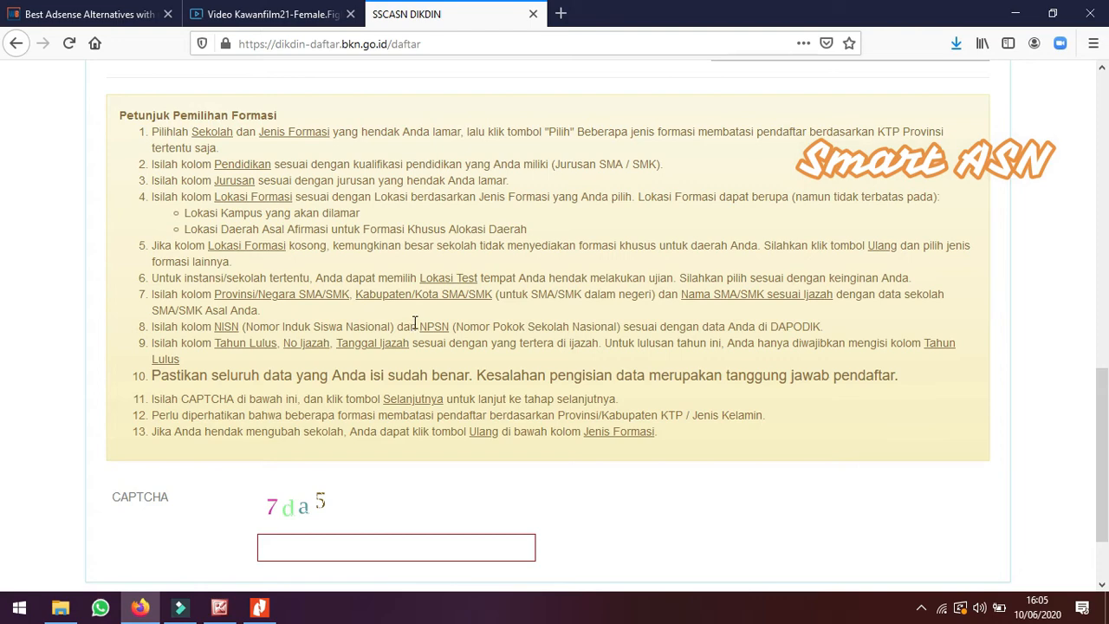
{"action": "scroll", "coordinate": [371, 427], "scroll_direction": "down", "scroll_amount": 2}
{"action": "left_click", "coordinate": [330, 447]}
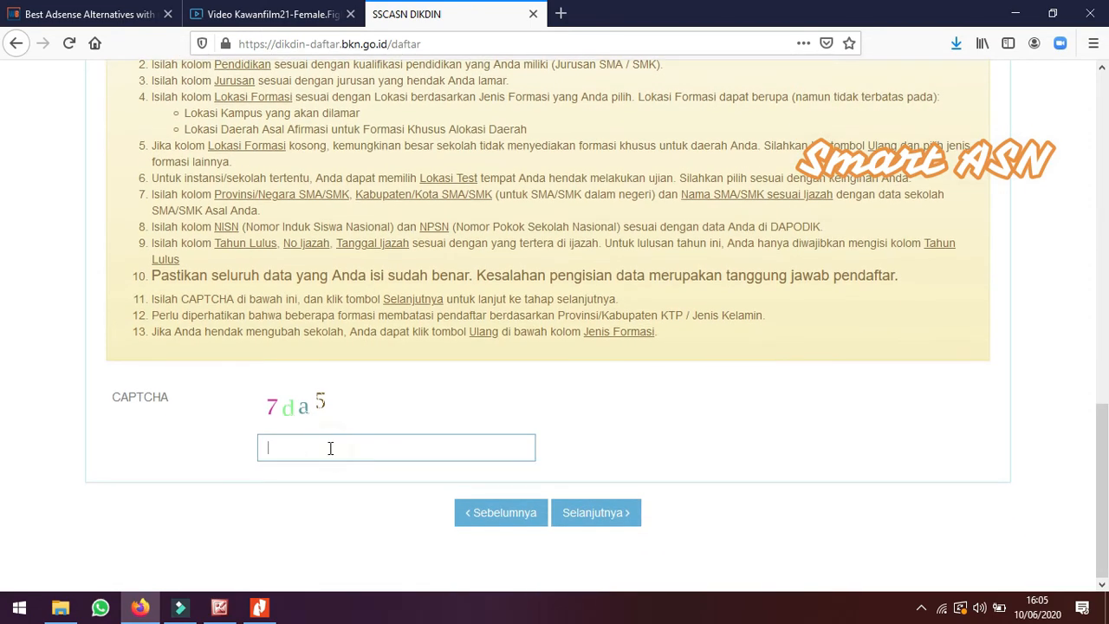
{"action": "type", "text": "7Da5"}
{"action": "left_click", "coordinate": [596, 515]}
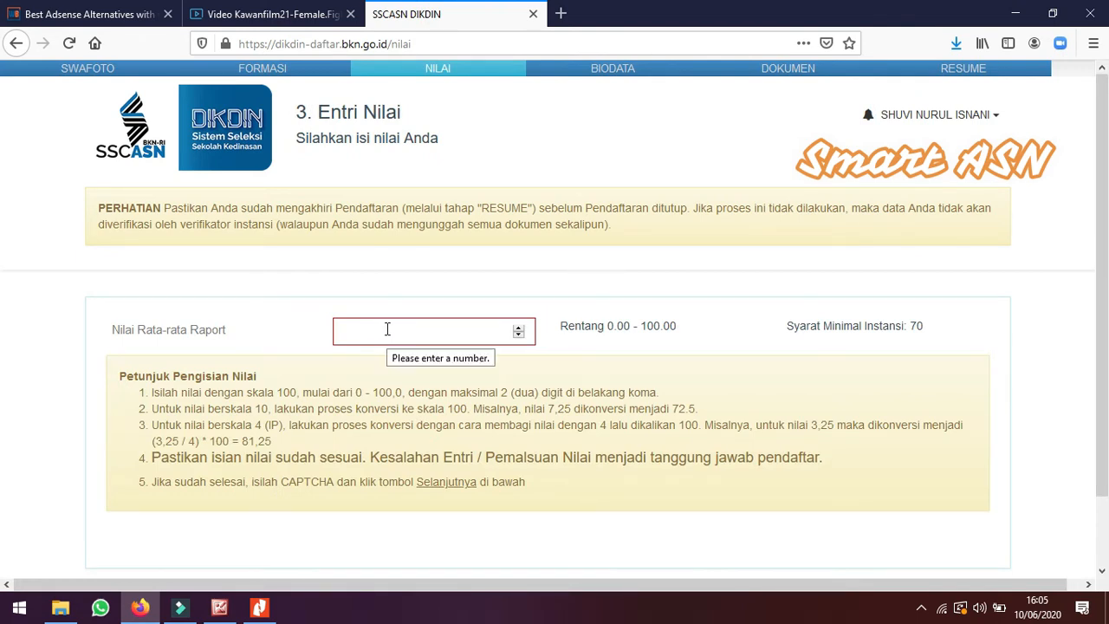
Set the average report card score to 80
{"action": "left_click", "coordinate": [387, 329]}
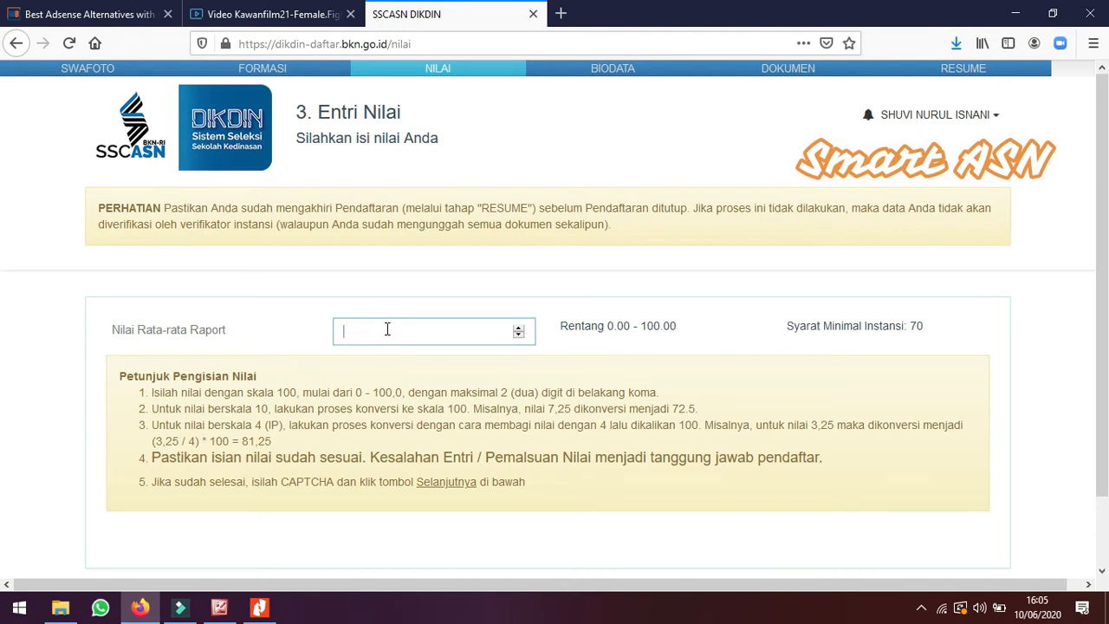
{"action": "type", "text": "80"}
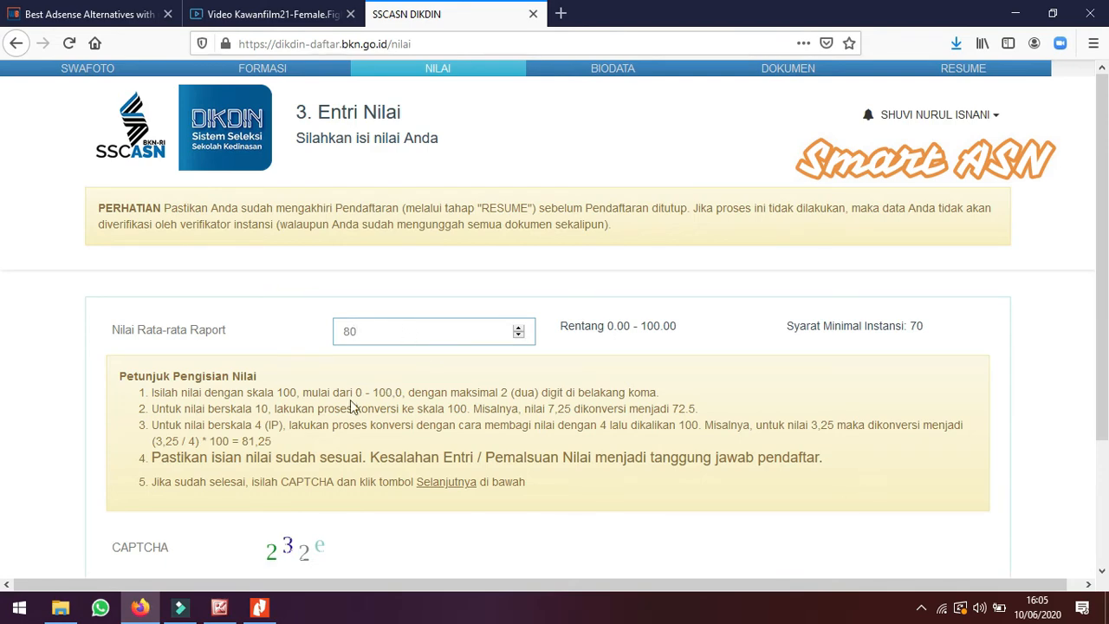
Enter the CAPTCHA code shown on the grade entry page and continue to the biodata step
{"action": "scroll", "coordinate": [340, 398], "scroll_direction": "down", "scroll_amount": 2}
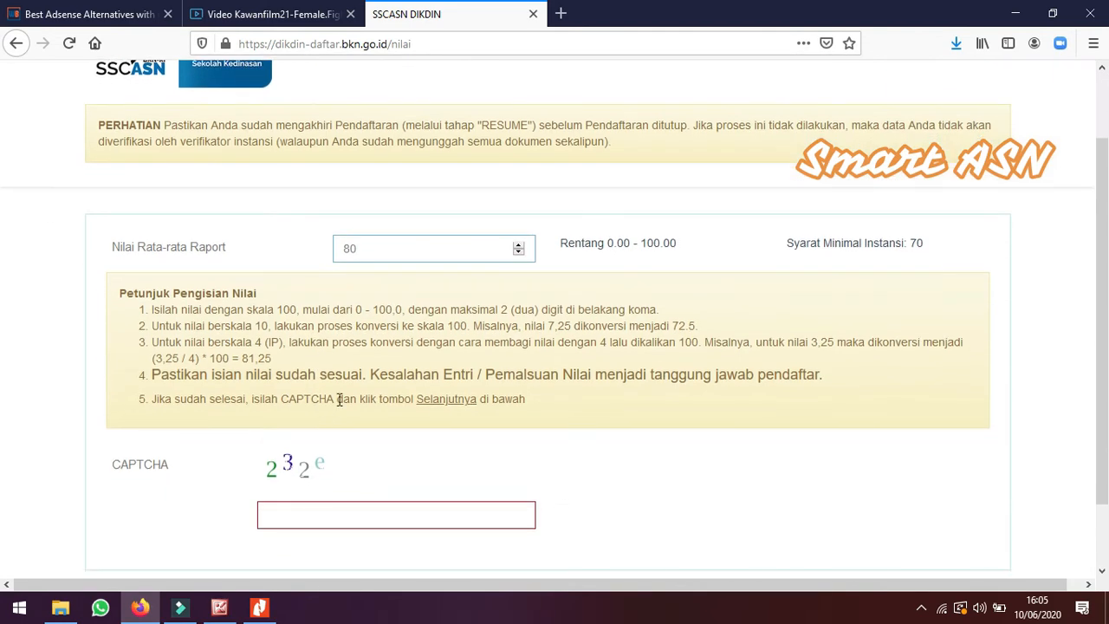
{"action": "left_click", "coordinate": [318, 517]}
{"action": "type", "text": "232"}
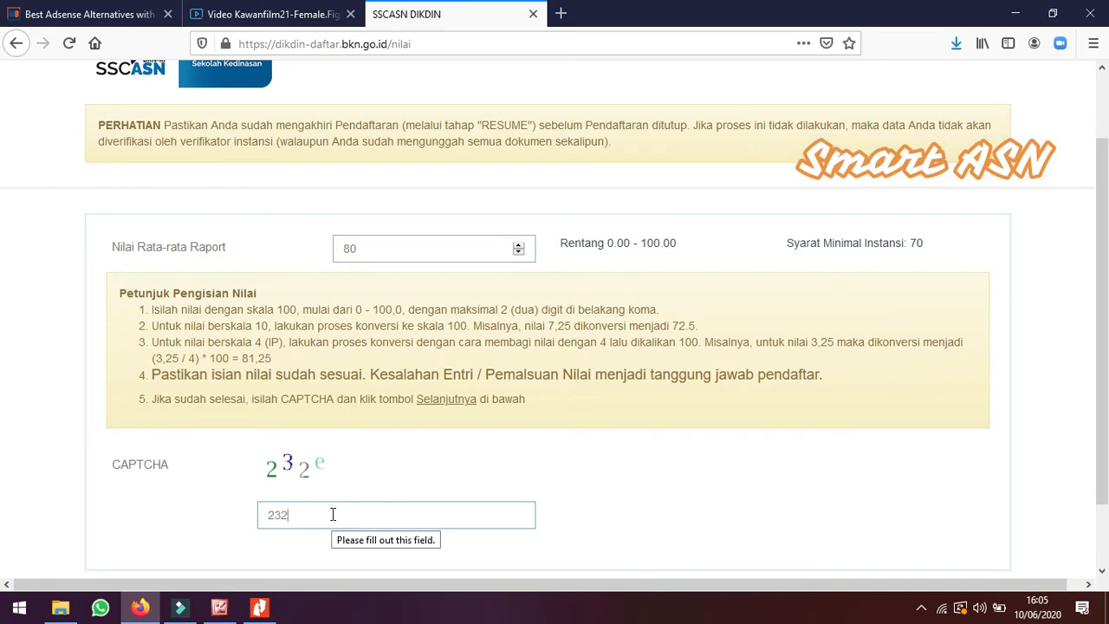
{"action": "type", "text": "e"}
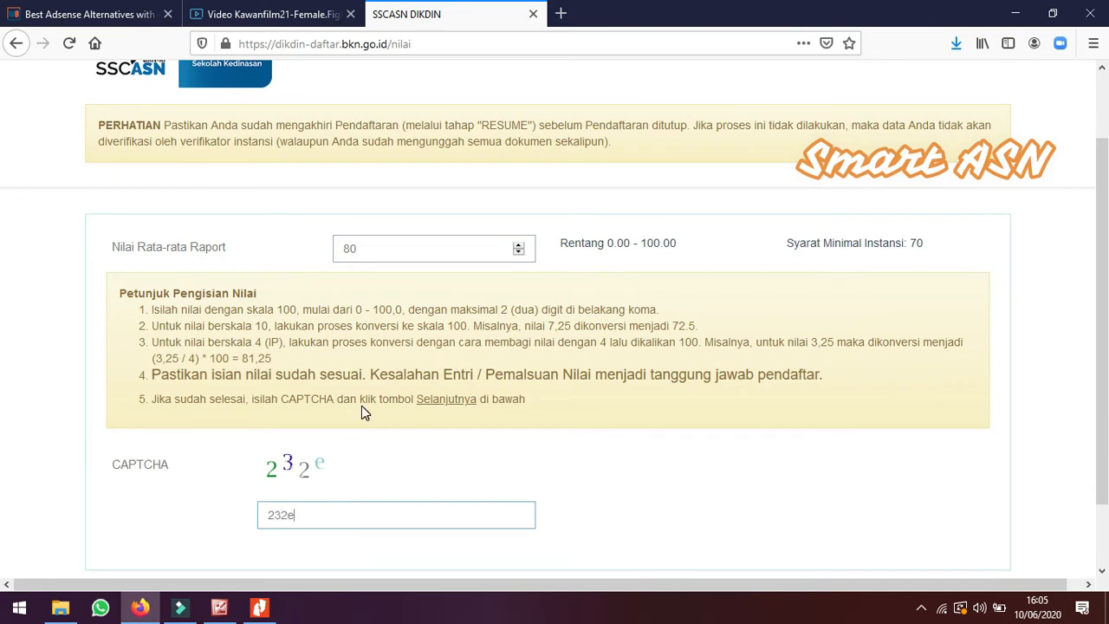
{"action": "scroll", "coordinate": [363, 420], "scroll_direction": "down", "scroll_amount": 1}
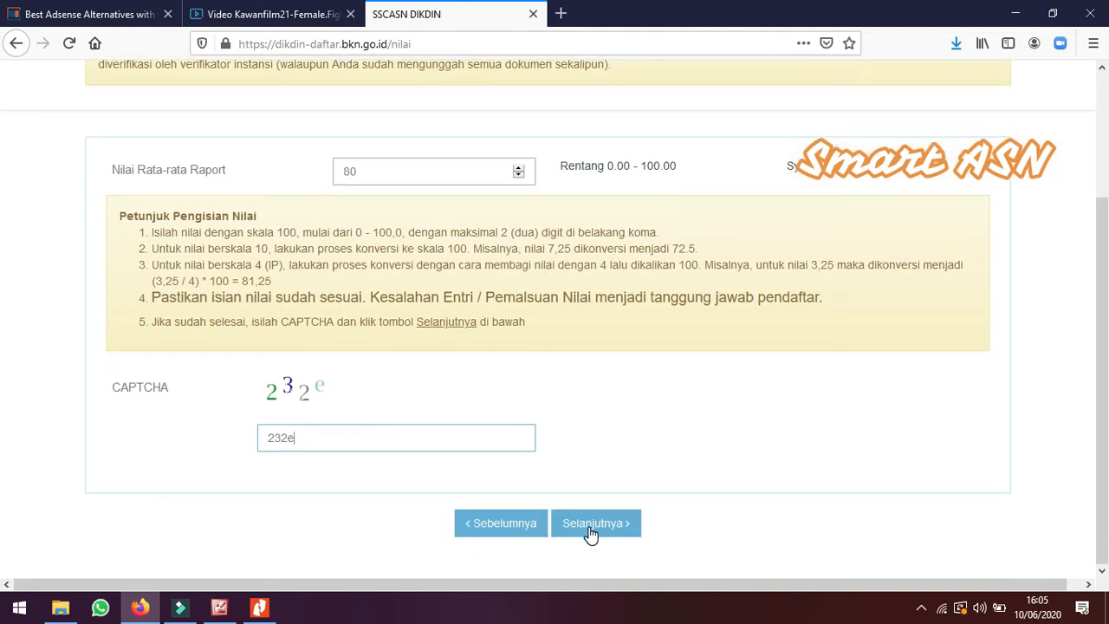
{"action": "scroll", "coordinate": [461, 392], "scroll_direction": "up", "scroll_amount": 2}
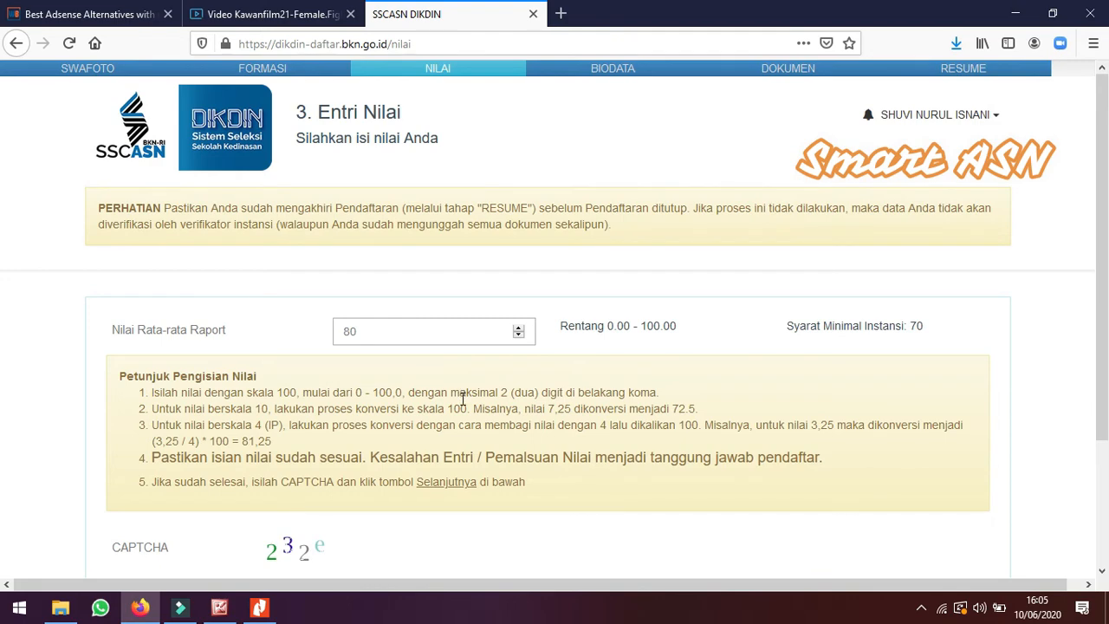
{"action": "scroll", "coordinate": [461, 392], "scroll_direction": "down", "scroll_amount": 2}
{"action": "left_click", "coordinate": [604, 530]}
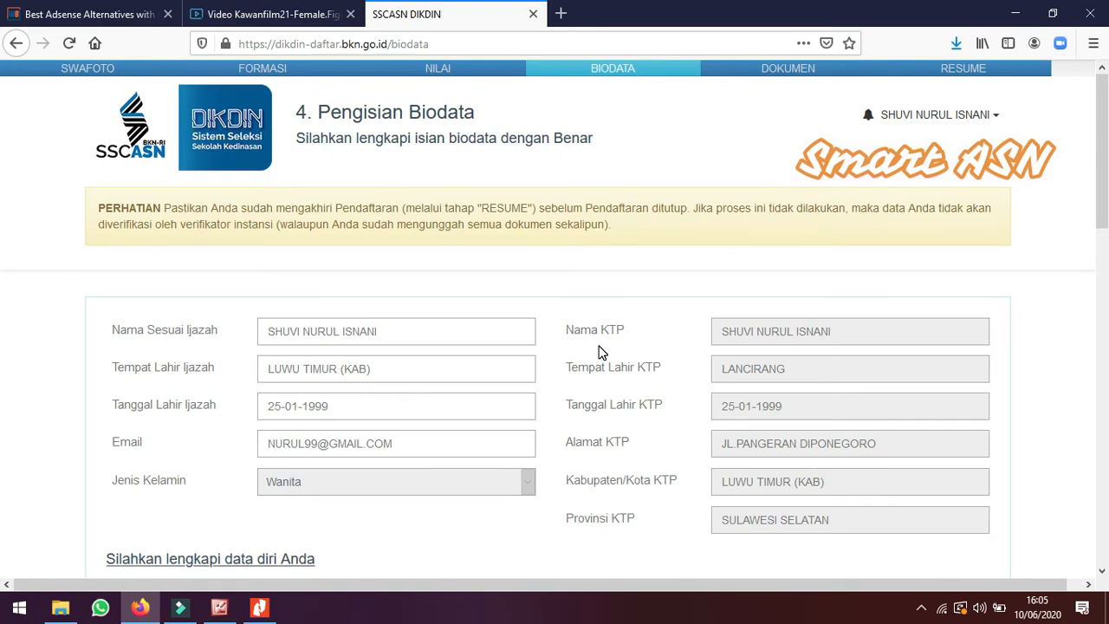
Fill in the domicile address as "kelurahan X kecamatan Y"
{"action": "scroll", "coordinate": [602, 353], "scroll_direction": "down", "scroll_amount": 1}
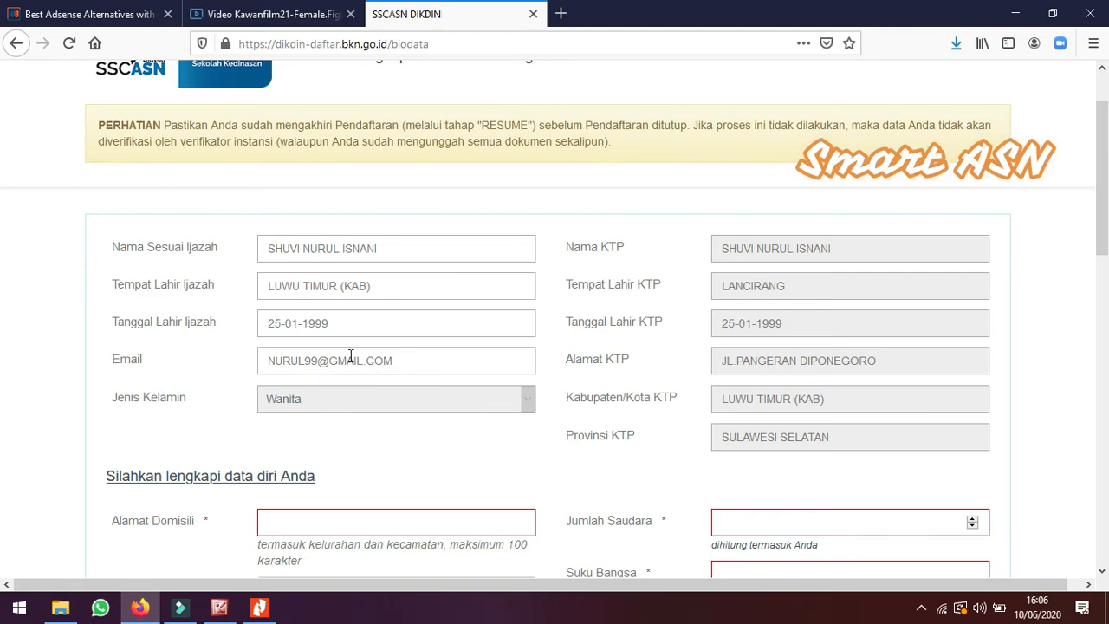
{"action": "scroll", "coordinate": [349, 359], "scroll_direction": "down", "scroll_amount": 2}
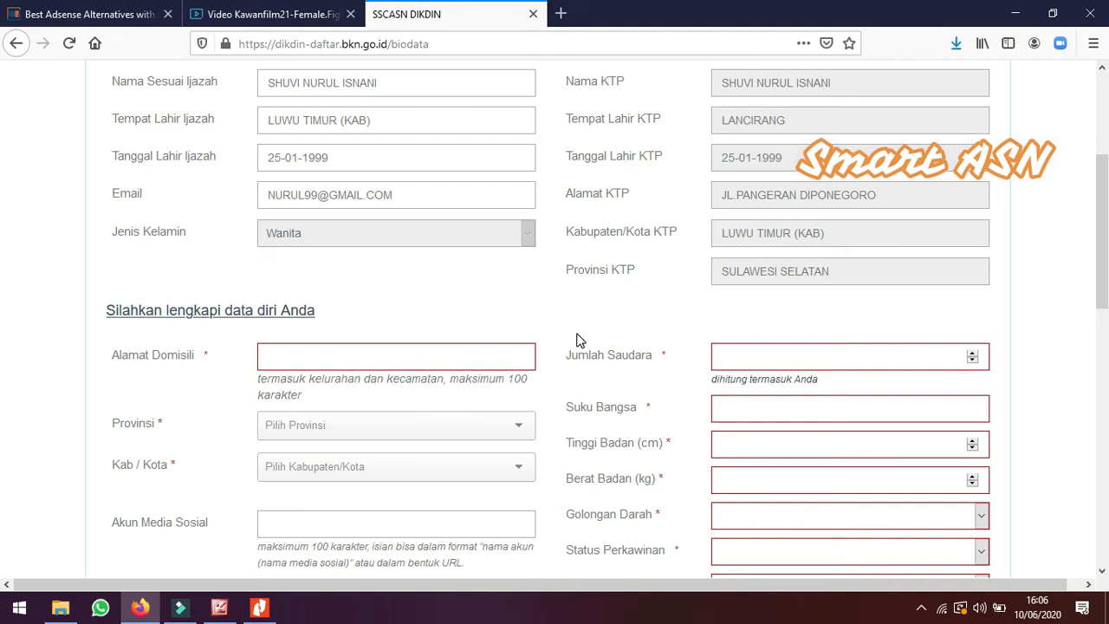
{"action": "scroll", "coordinate": [577, 341], "scroll_direction": "up", "scroll_amount": 2}
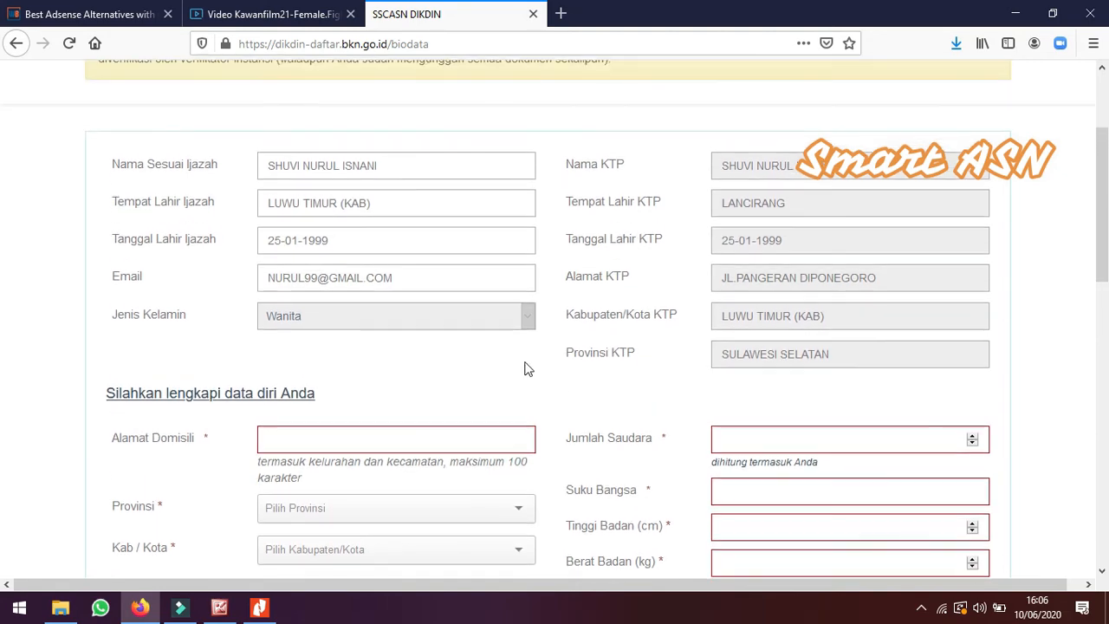
{"action": "left_click", "coordinate": [386, 435]}
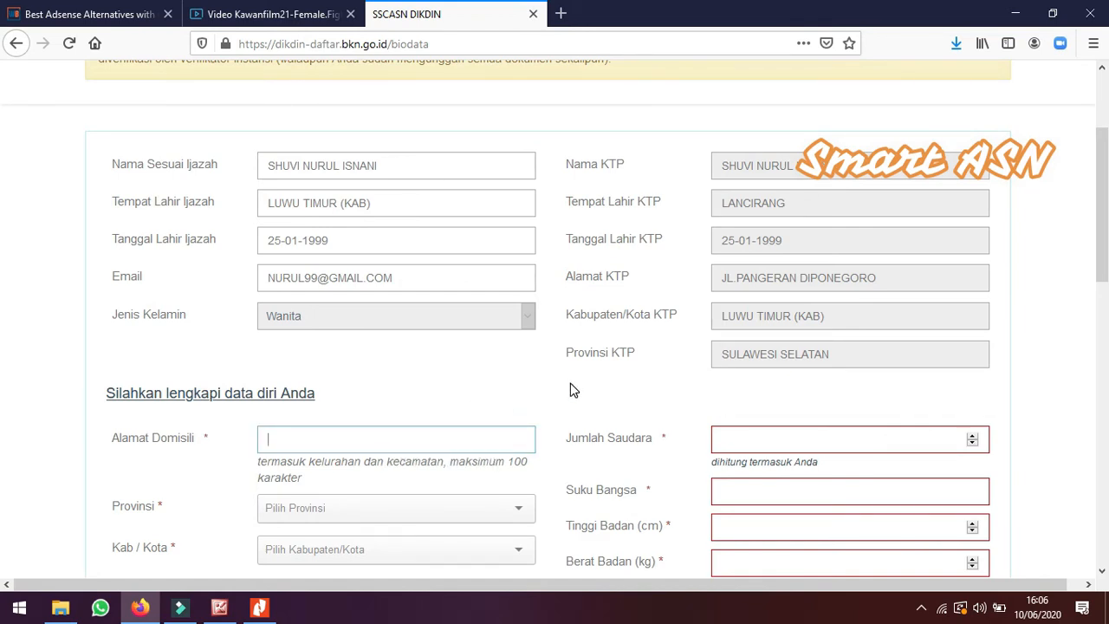
{"action": "type", "text": "kelurahan x keca"}
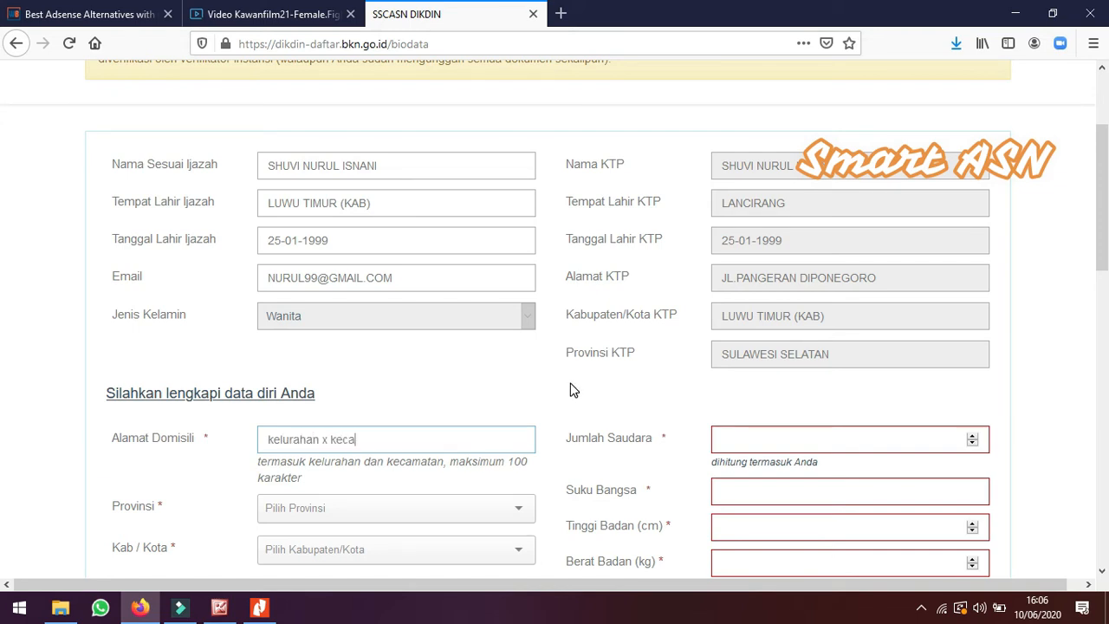
{"action": "type", "text": "matan Y"}
{"action": "left_click", "coordinate": [329, 436]}
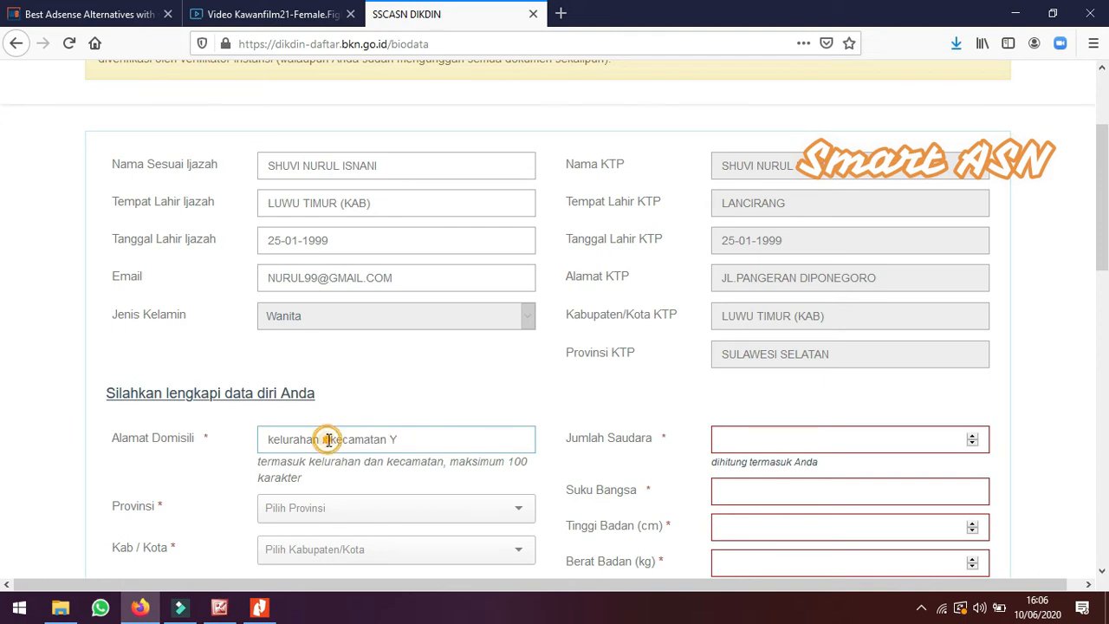
{"action": "key", "text": "BackSpace"}
{"action": "type", "text": "X"}
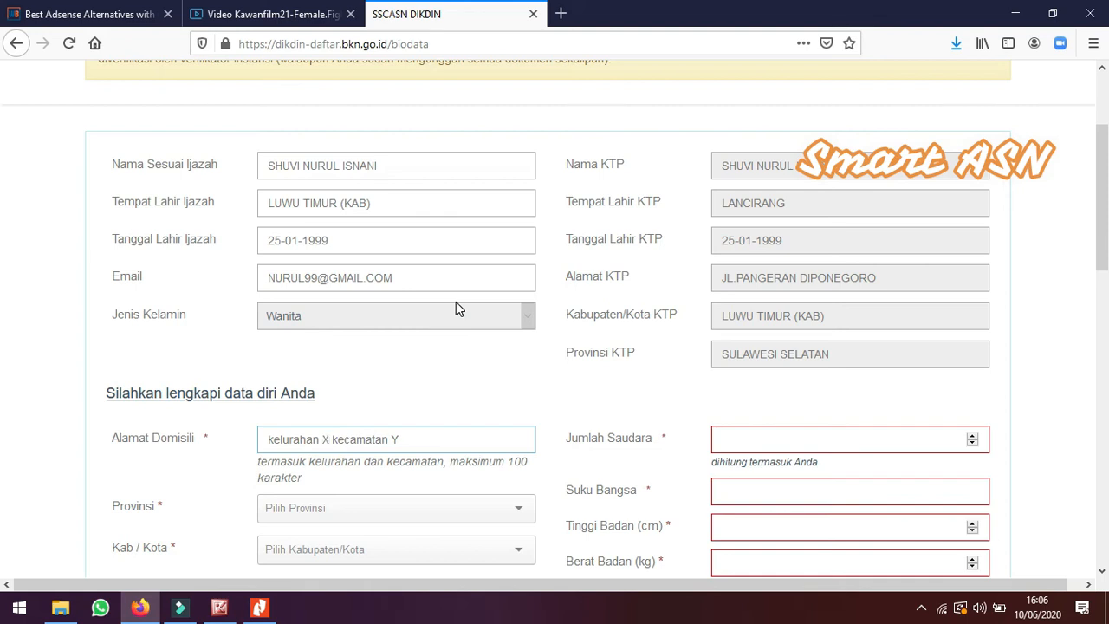
Set the number of siblings to 2
{"action": "scroll", "coordinate": [351, 383], "scroll_direction": "down", "scroll_amount": 1}
{"action": "scroll", "coordinate": [355, 387], "scroll_direction": "down", "scroll_amount": 1}
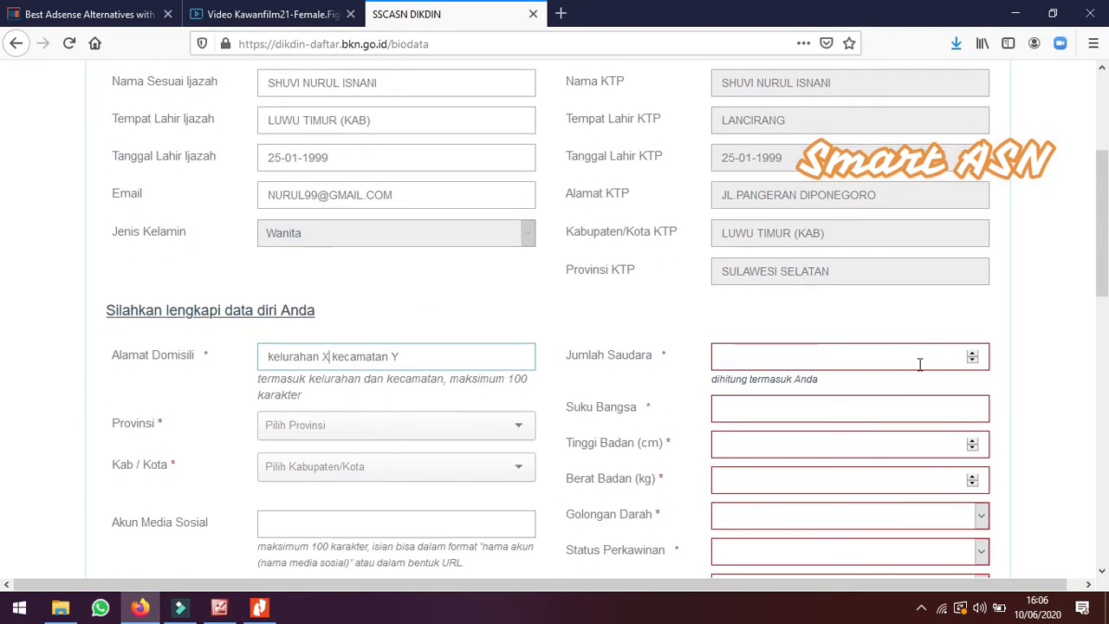
{"action": "double_click", "coordinate": [972, 354]}
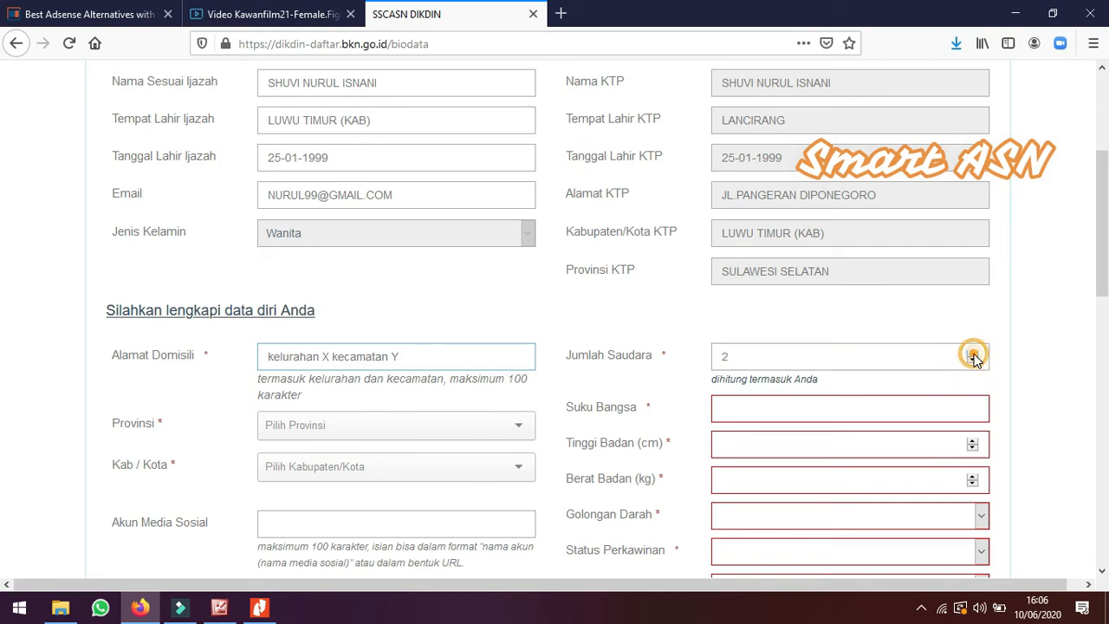
Set the domicile province to SULAWESI SELATAN and the regency/city to LUWU TIMUR (KAB)
{"action": "left_click", "coordinate": [520, 427]}
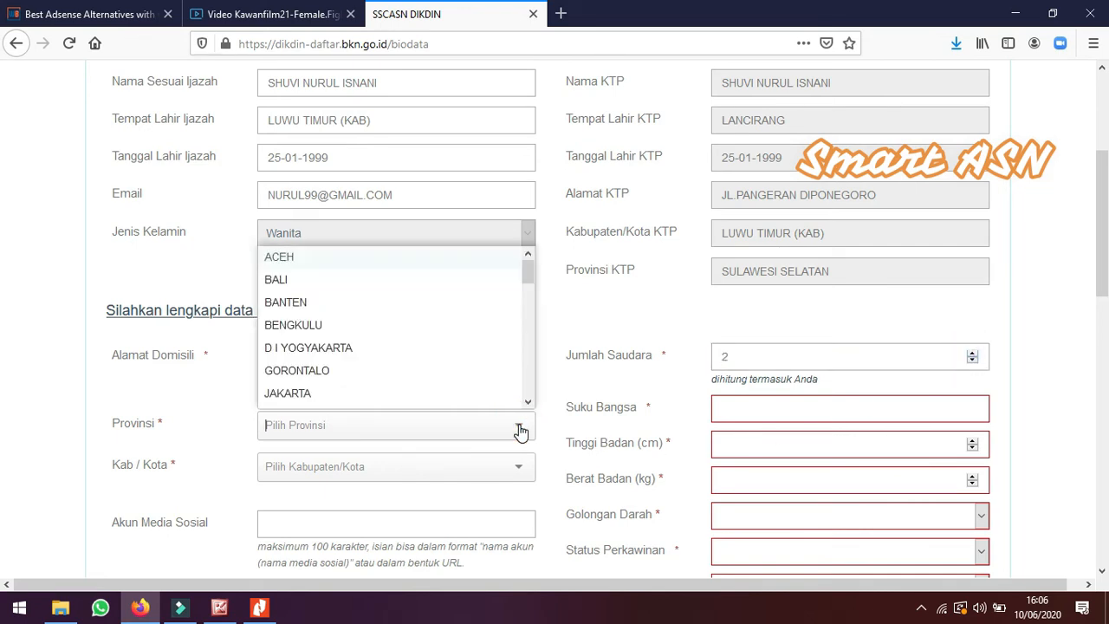
{"action": "scroll", "coordinate": [444, 365], "scroll_direction": "down", "scroll_amount": 5}
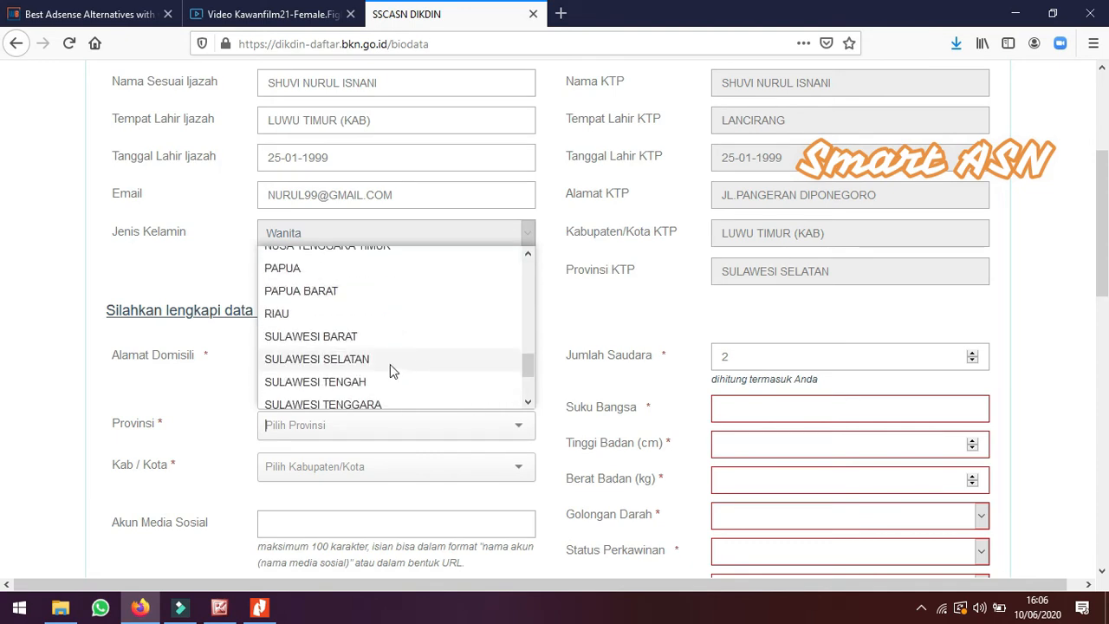
{"action": "left_click", "coordinate": [359, 359]}
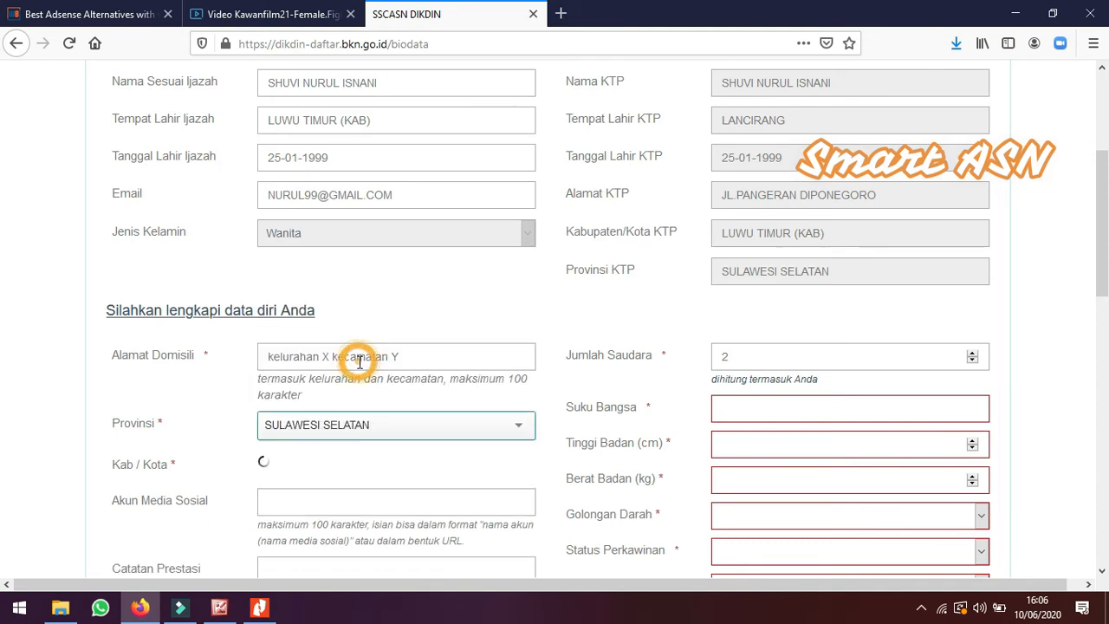
{"action": "left_click", "coordinate": [508, 467]}
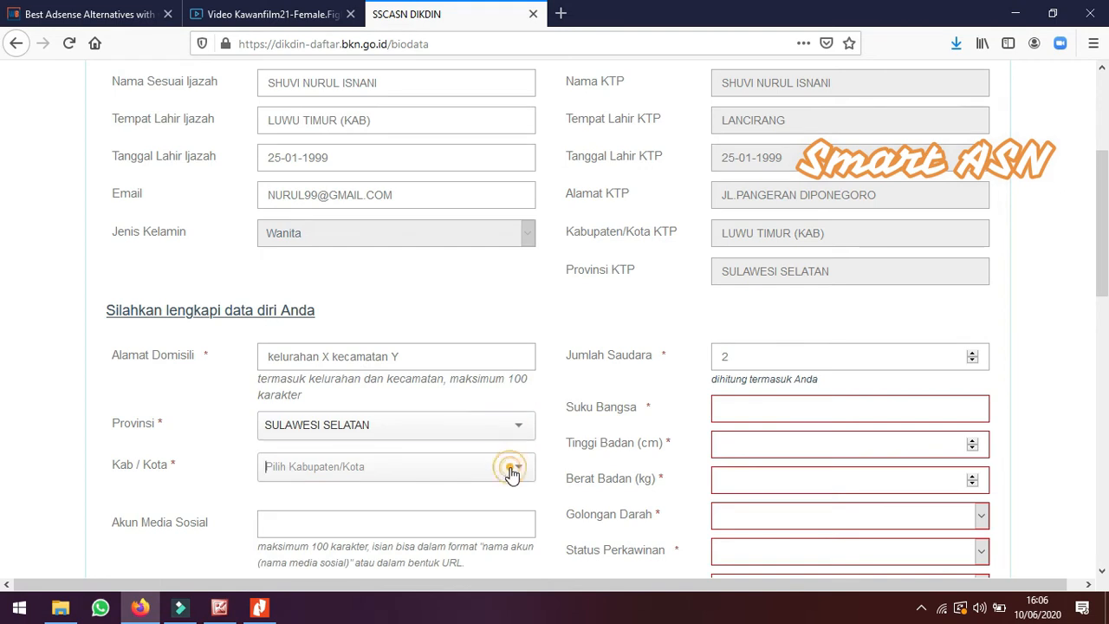
{"action": "scroll", "coordinate": [400, 379], "scroll_direction": "down", "scroll_amount": 8}
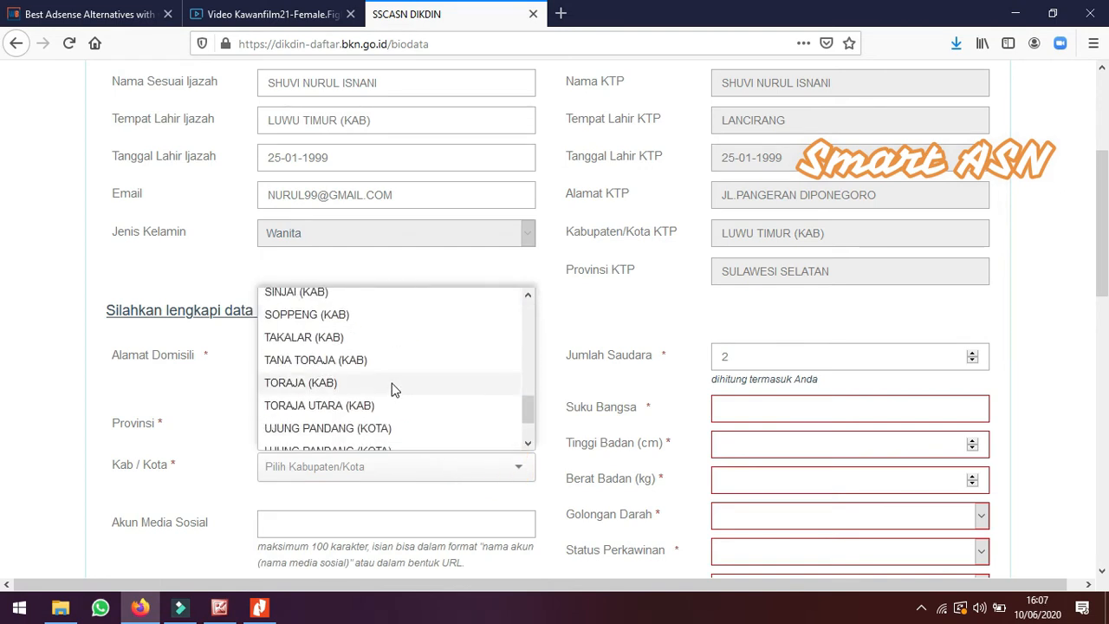
{"action": "scroll", "coordinate": [391, 383], "scroll_direction": "up", "scroll_amount": 5}
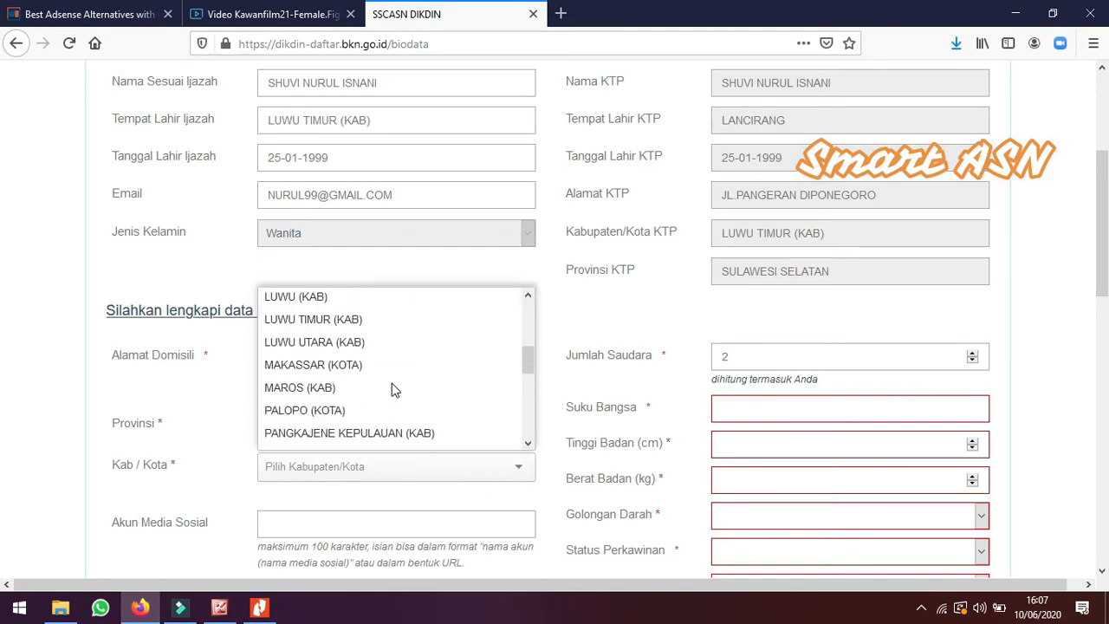
{"action": "left_click", "coordinate": [372, 324]}
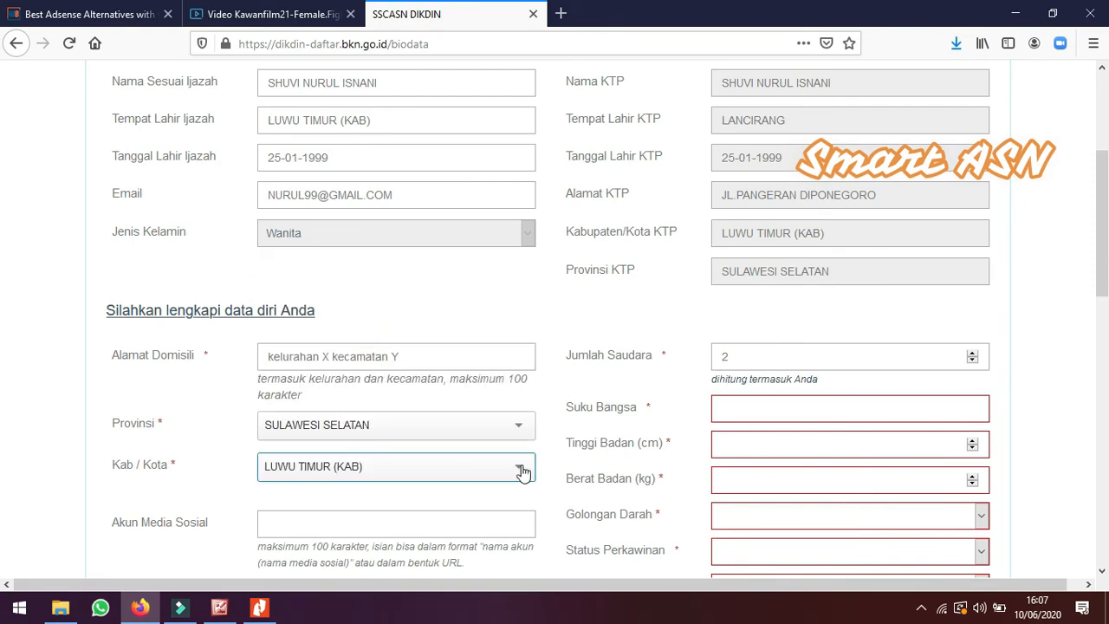
Enter the applicant's social media account name
{"action": "left_click", "coordinate": [435, 523]}
{"action": "scroll", "coordinate": [537, 485], "scroll_direction": "down", "scroll_amount": 2}
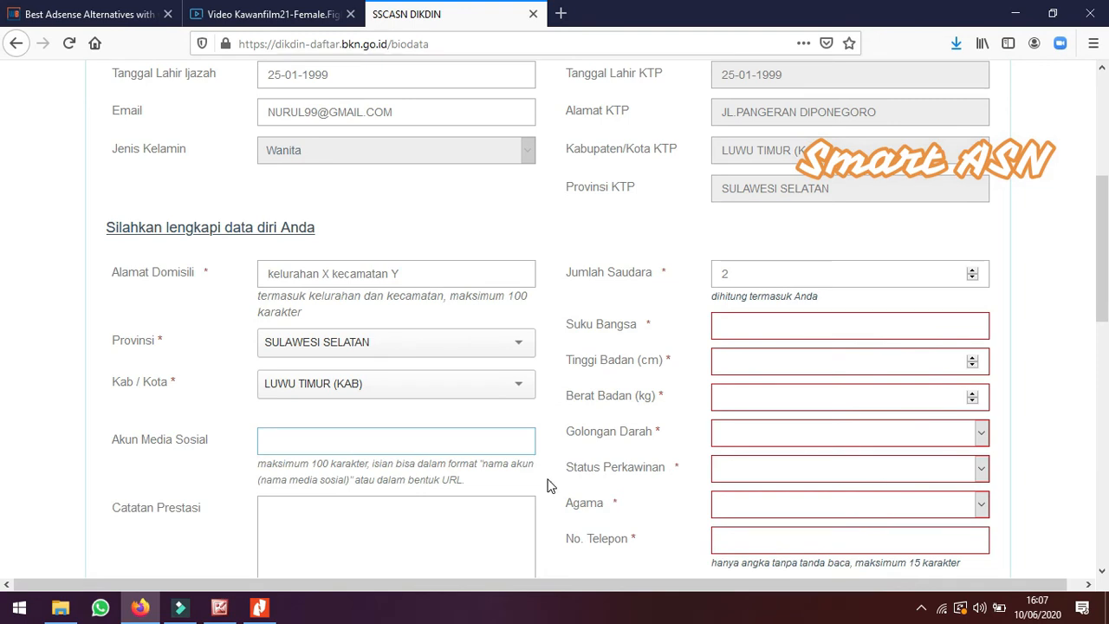
{"action": "type", "text": "nurur"}
{"action": "key", "text": "BackSpace"}
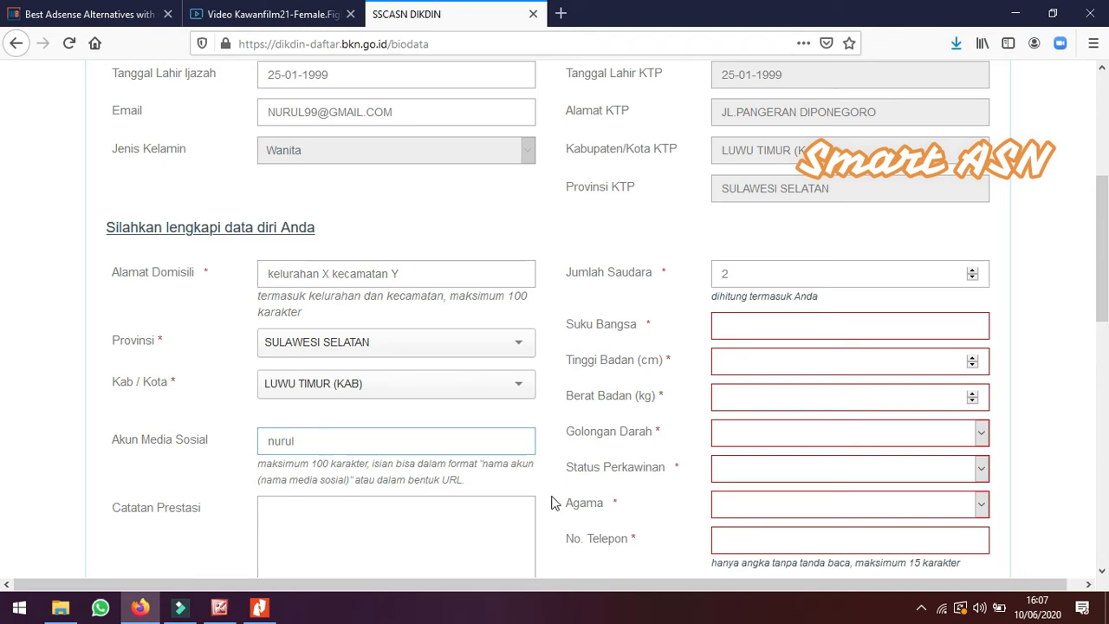
Enter "juara panjat pinang tingkat RT" as the achievement record
{"action": "scroll", "coordinate": [477, 502], "scroll_direction": "down", "scroll_amount": 4}
{"action": "left_click", "coordinate": [426, 371]}
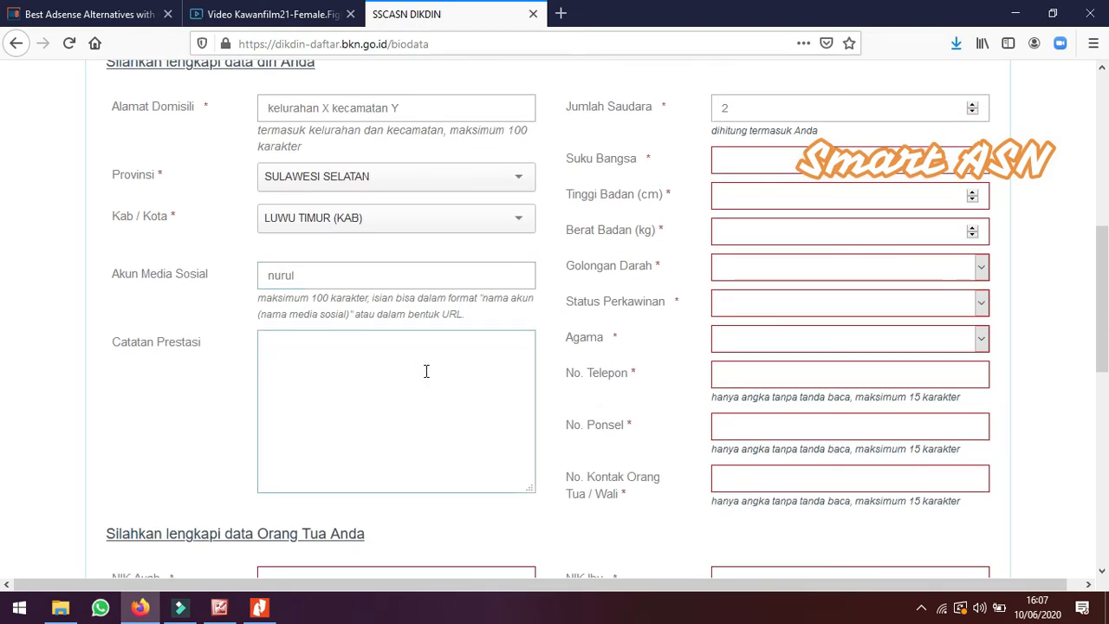
{"action": "type", "text": "juara paniat p"}
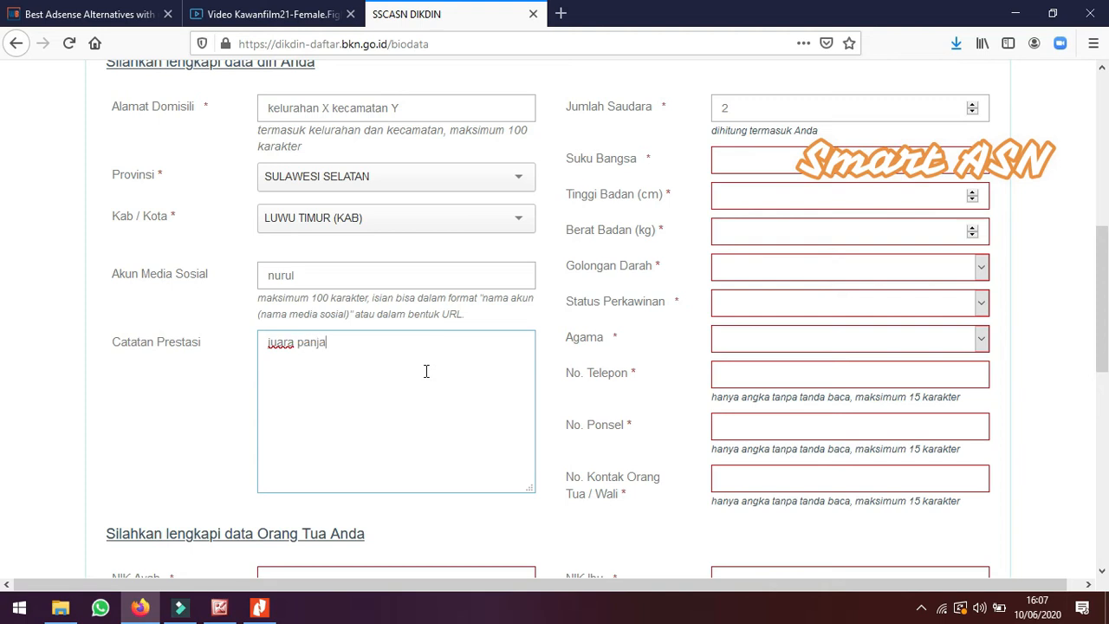
{"action": "type", "text": "inang tingkat "}
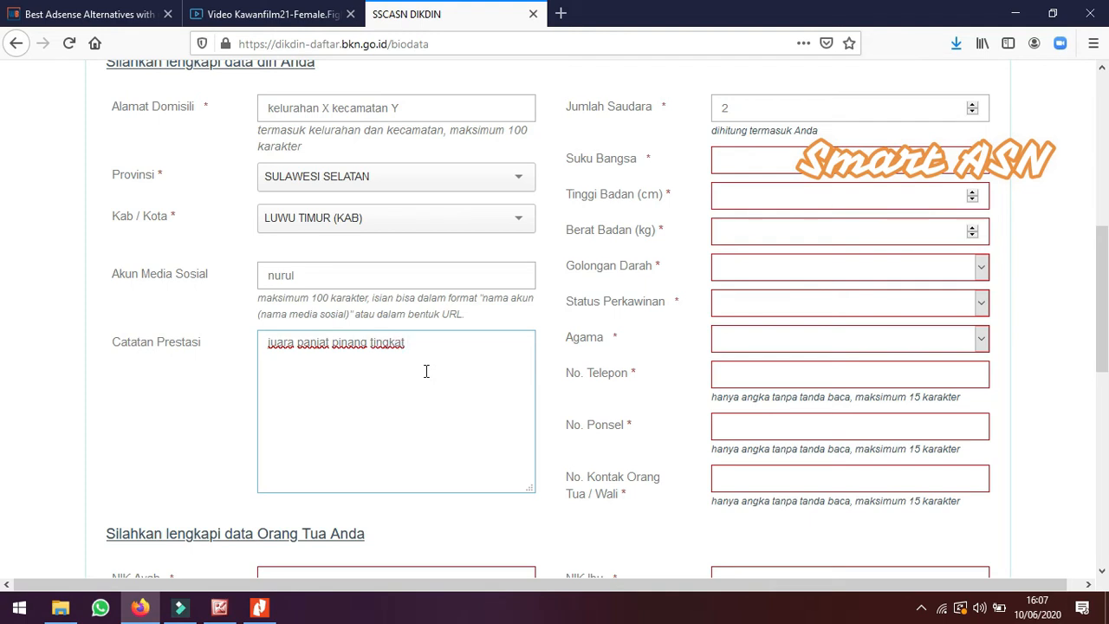
{"action": "type", "text": "RT"}
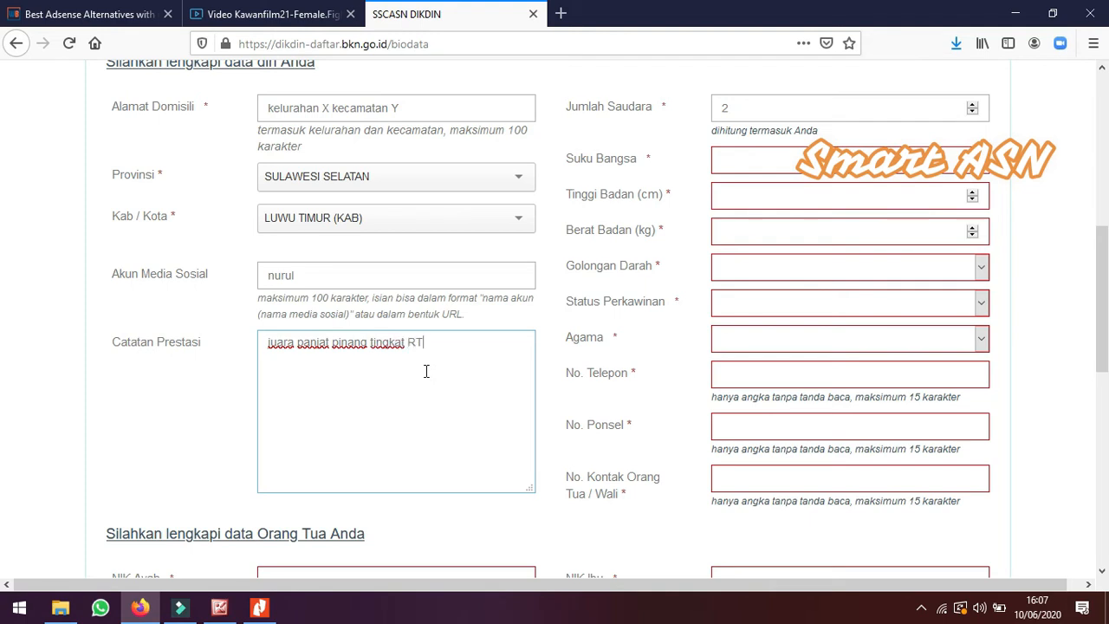
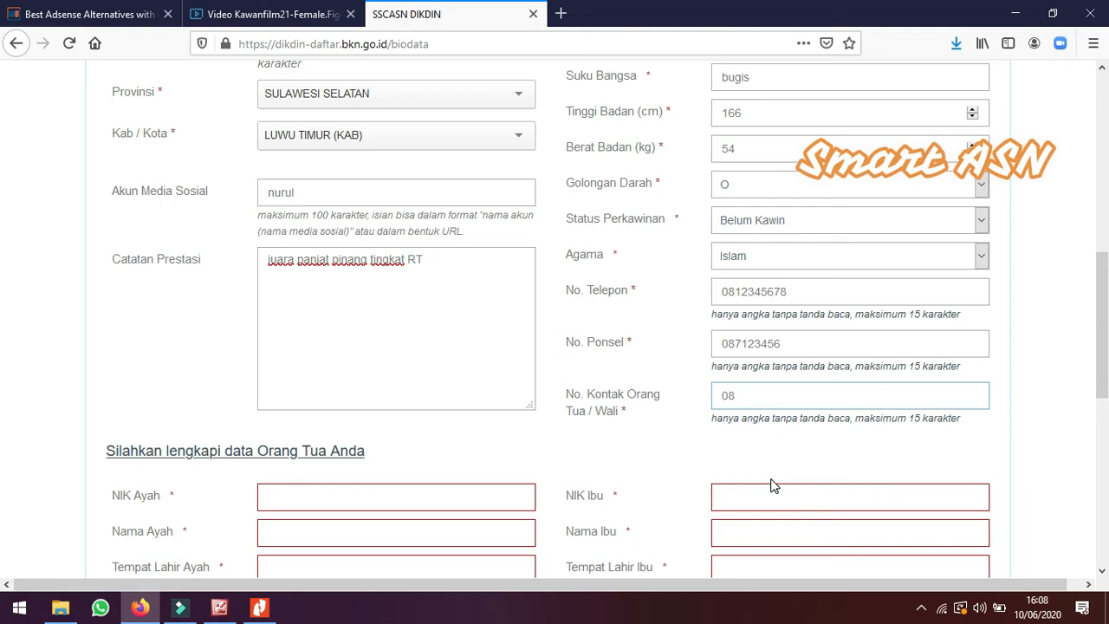
Complete the parent or guardian contact phone number
{"action": "type", "text": "11111"}
{"action": "scroll", "coordinate": [762, 459], "scroll_direction": "down", "scroll_amount": 2}
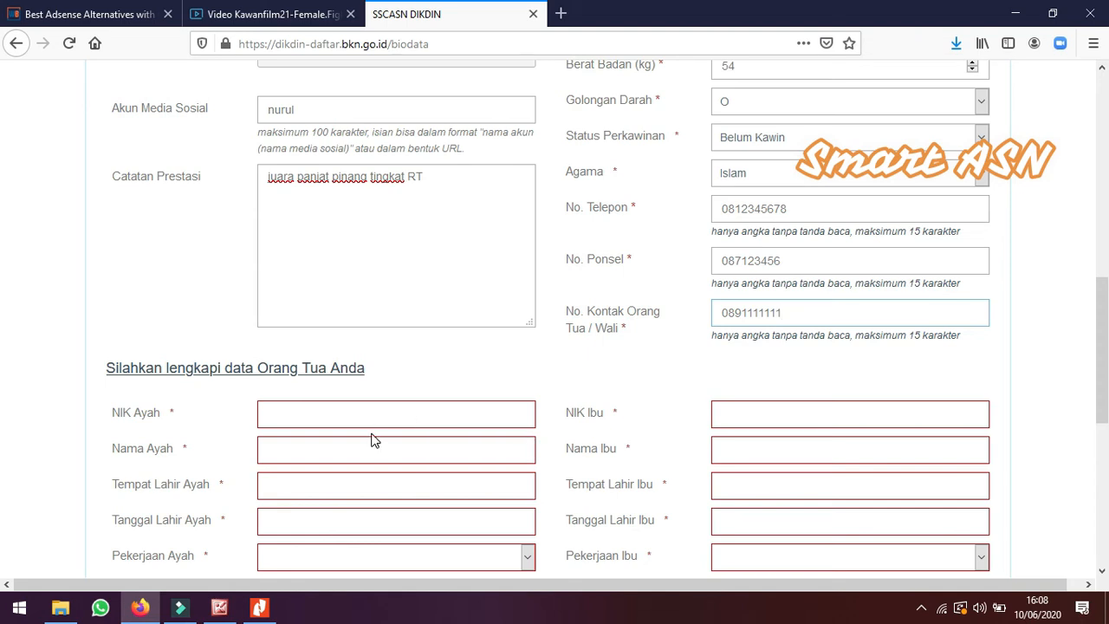
{"action": "scroll", "coordinate": [394, 407], "scroll_direction": "down", "scroll_amount": 3}
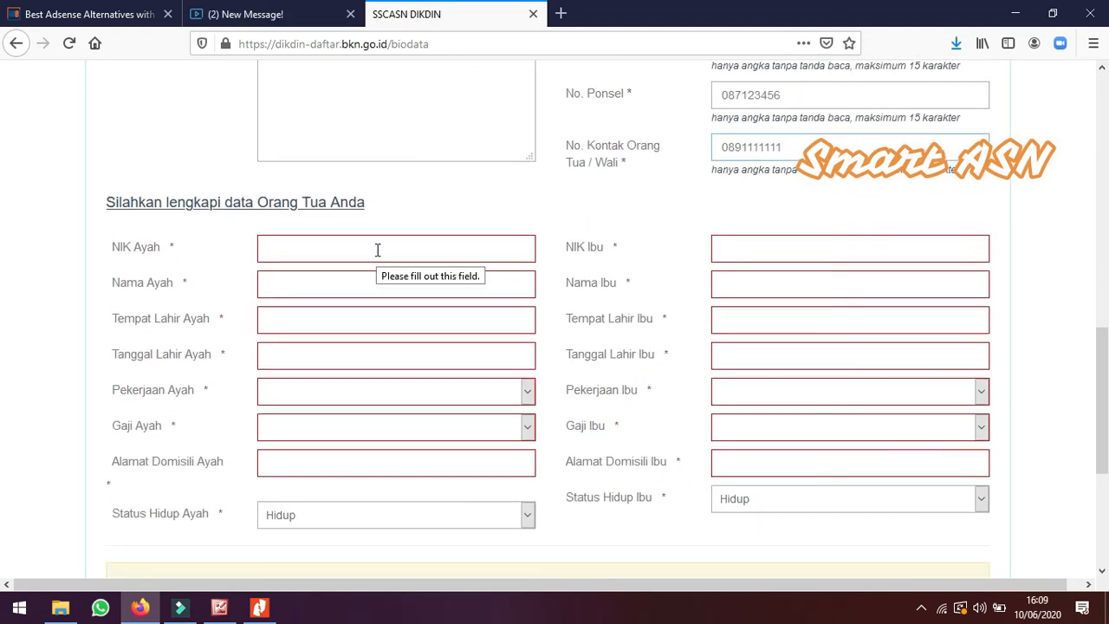
Enter the father's NIK identity number in the parents' data section
{"action": "left_click", "coordinate": [377, 249]}
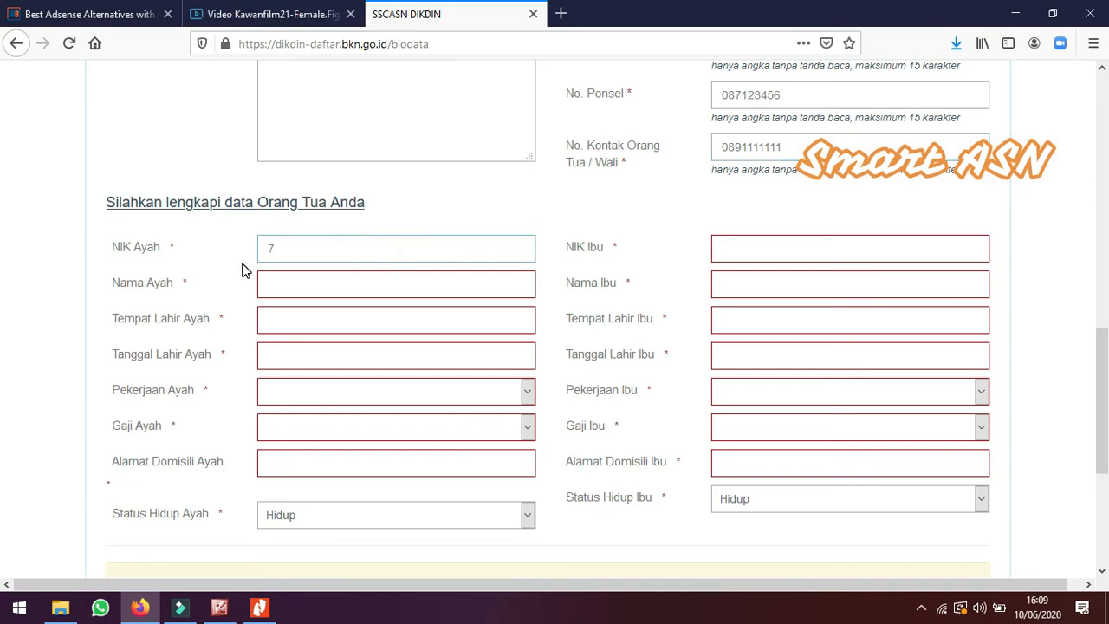
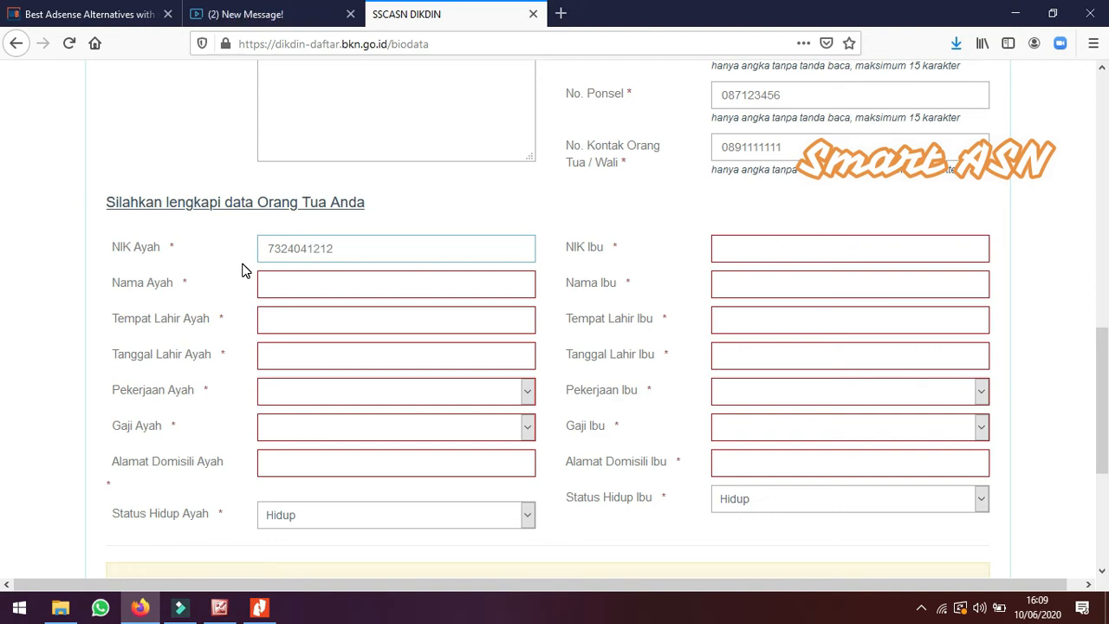
Enter the father's name and set his place of birth to TANRU
{"action": "left_click", "coordinate": [307, 289]}
{"action": "type", "text": "SILAH"}
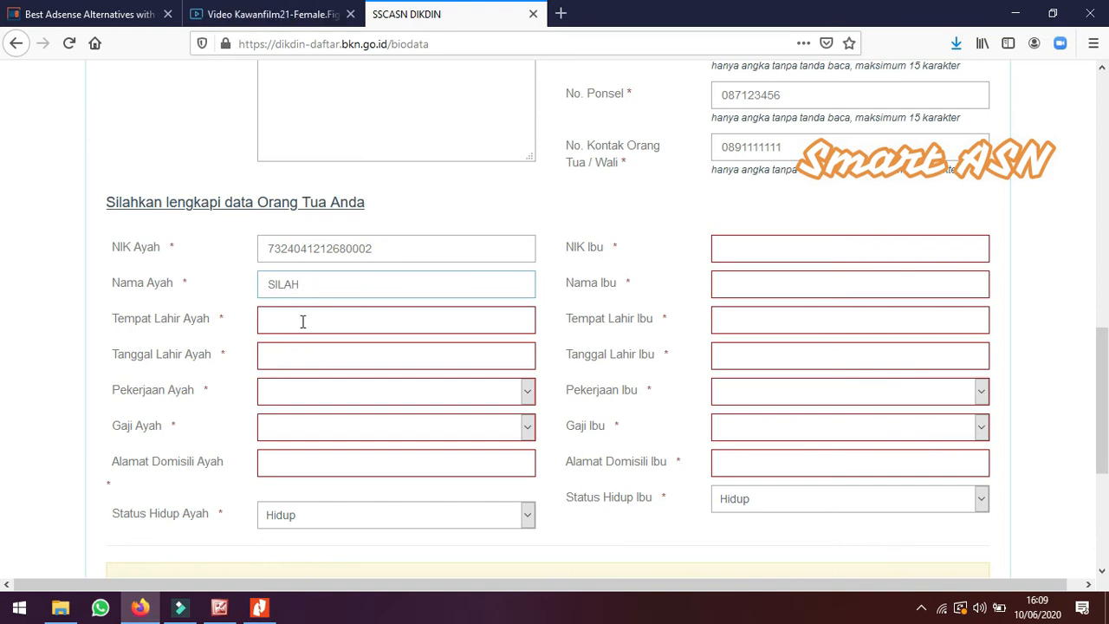
{"action": "left_click", "coordinate": [302, 321]}
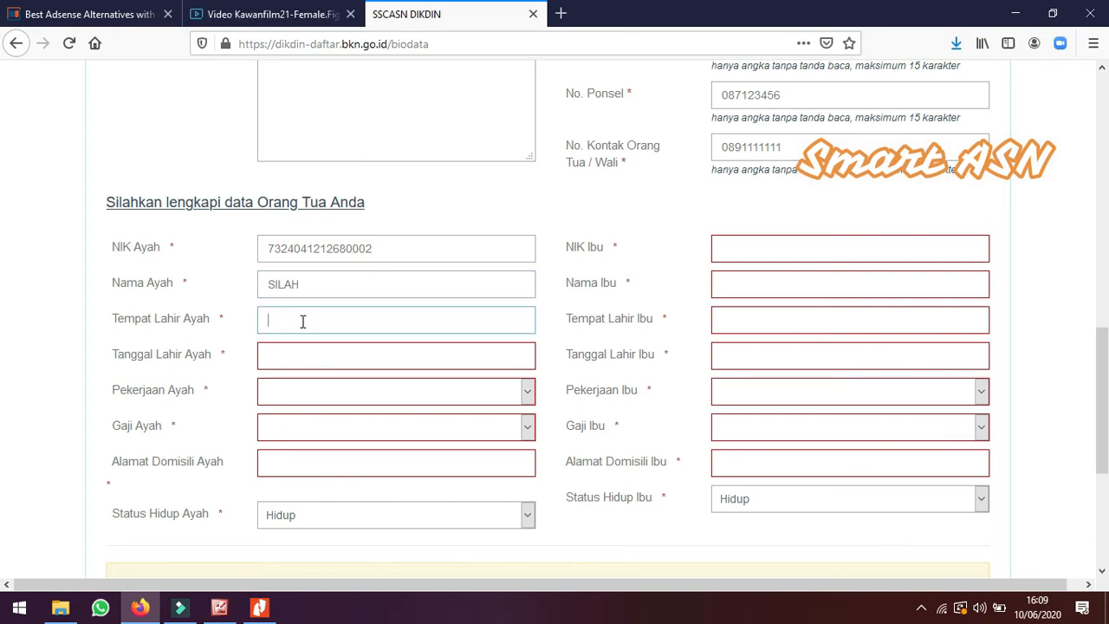
{"action": "type", "text": "TANRUNG"}
{"action": "key", "text": "BackSpace"}
{"action": "key", "text": "BackSpace"}
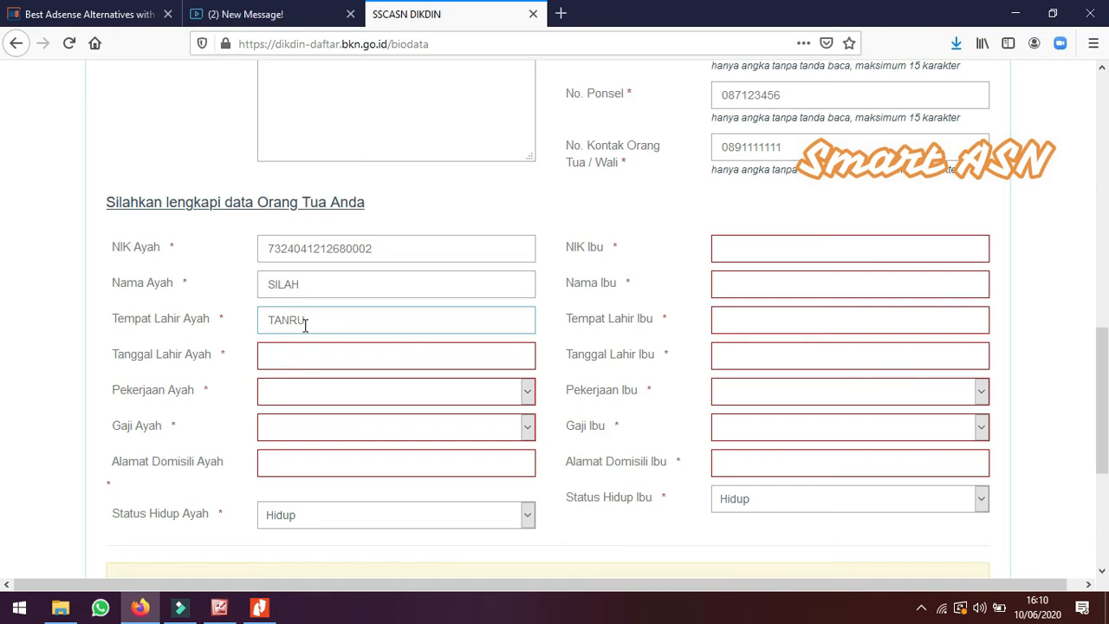
Pick the father's date of birth in the calendar by navigating through the years and months
{"action": "left_click", "coordinate": [317, 357]}
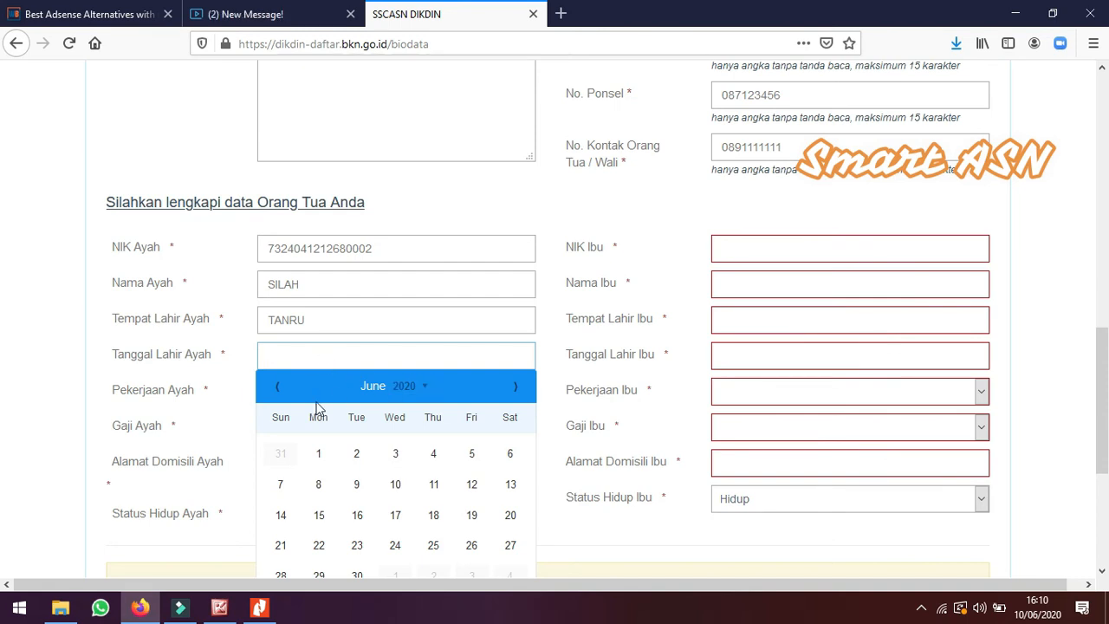
{"action": "left_click", "coordinate": [407, 386]}
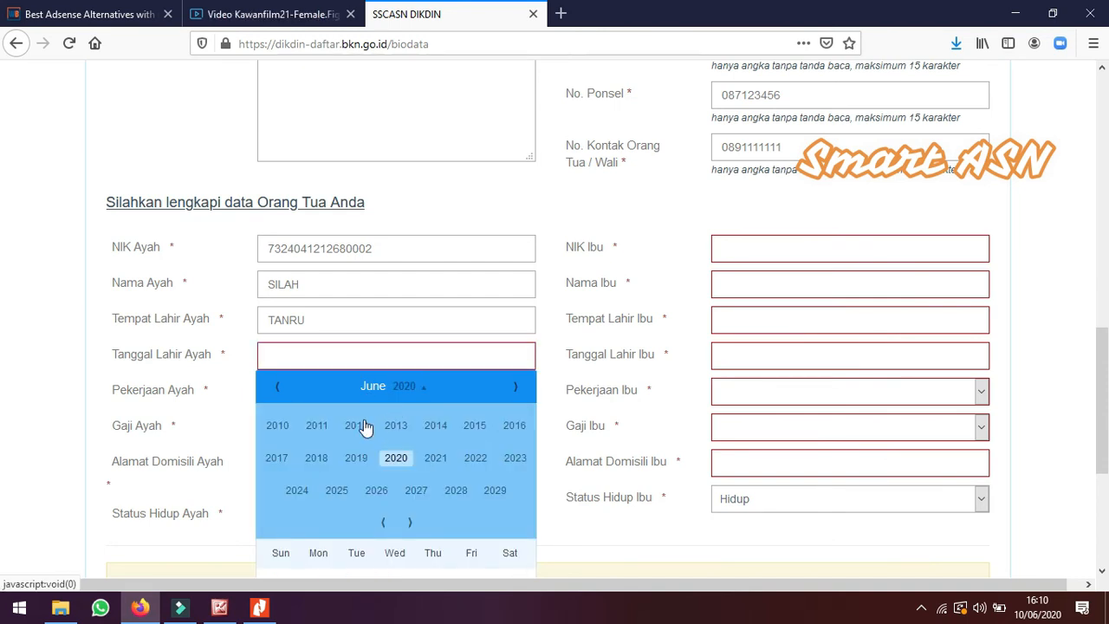
{"action": "left_click", "coordinate": [382, 521]}
{"action": "left_click", "coordinate": [382, 522]}
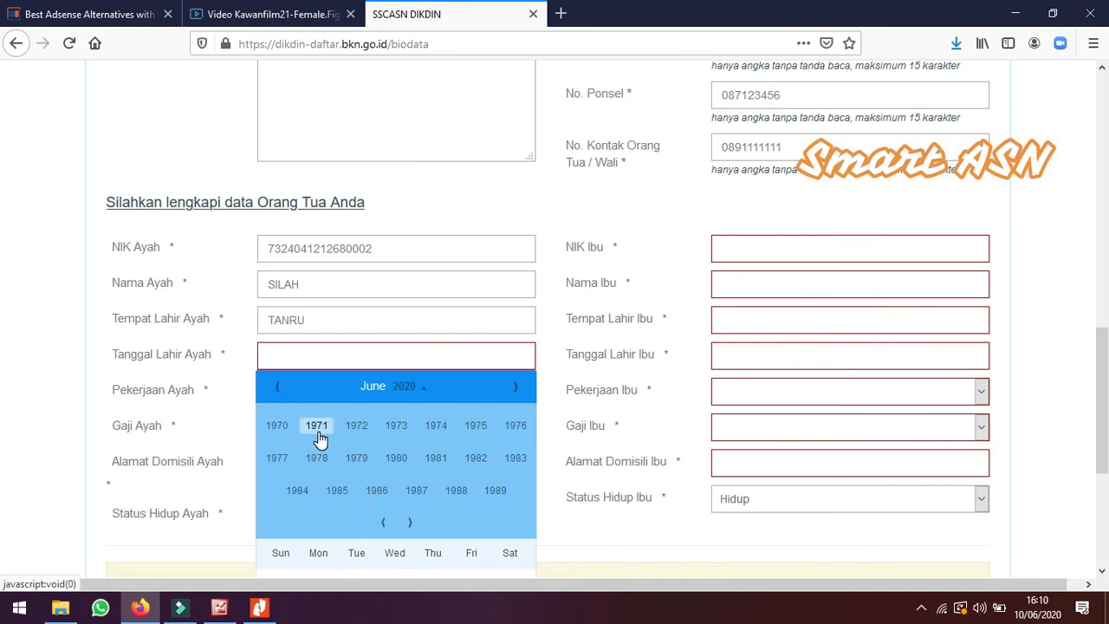
{"action": "left_click", "coordinate": [383, 521]}
{"action": "left_click", "coordinate": [316, 458]}
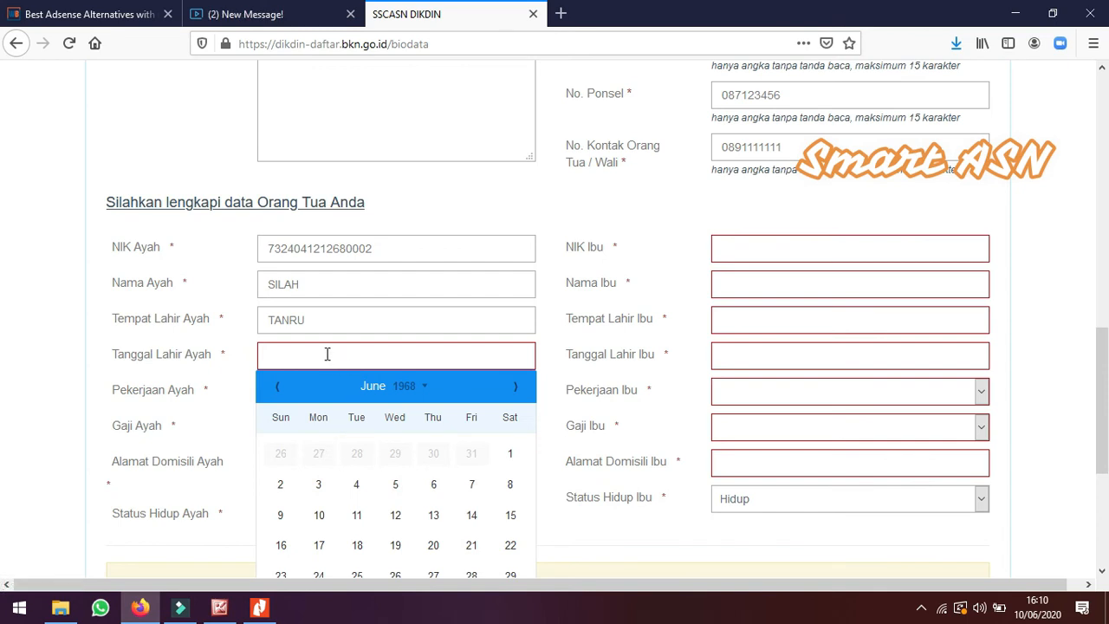
{"action": "left_click", "coordinate": [516, 389]}
{"action": "left_click", "coordinate": [515, 389]}
{"action": "left_click", "coordinate": [516, 389]}
{"action": "left_click", "coordinate": [515, 389]}
{"action": "left_click", "coordinate": [515, 389]}
{"action": "left_click", "coordinate": [516, 389]}
{"action": "left_click", "coordinate": [515, 389]}
{"action": "left_click", "coordinate": [277, 386]}
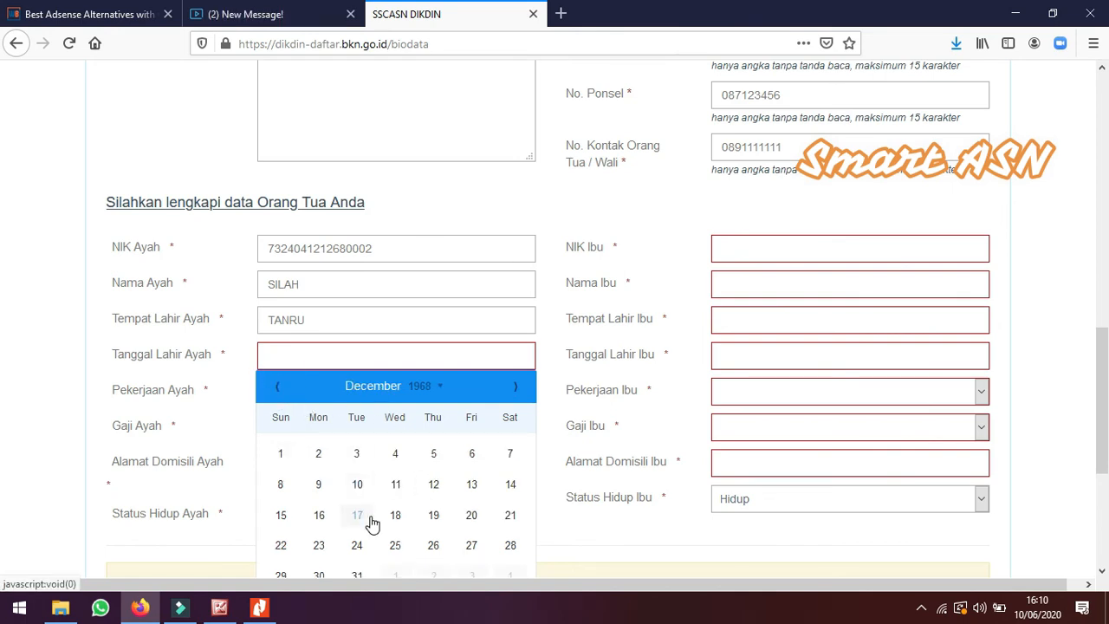
{"action": "left_click", "coordinate": [436, 484]}
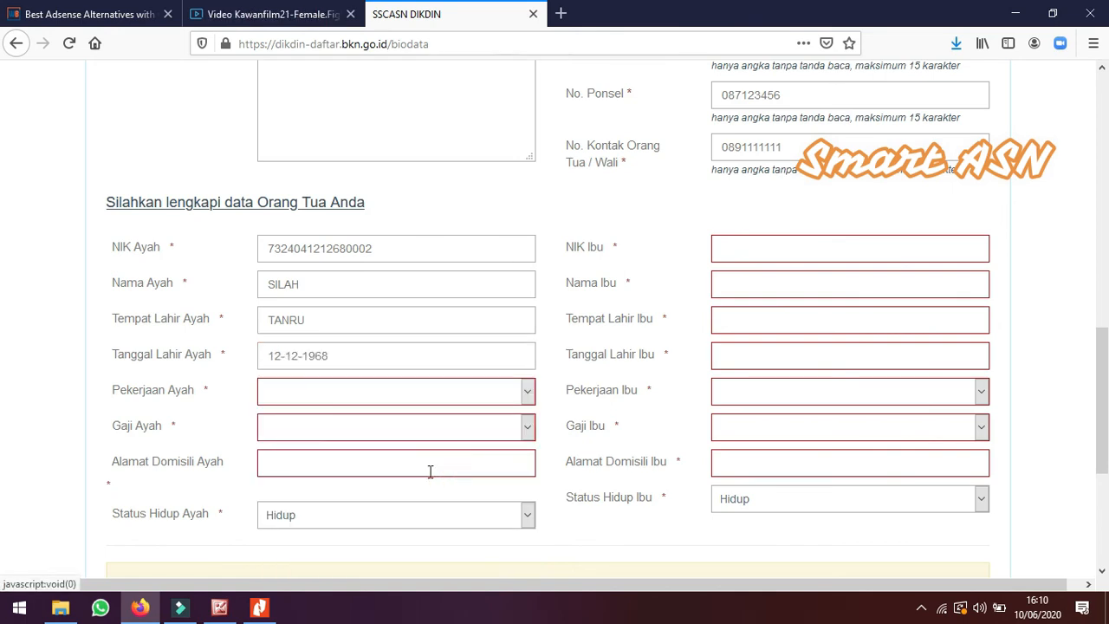
Set the father's occupation to Petani / Pekebun
{"action": "left_click", "coordinate": [344, 395]}
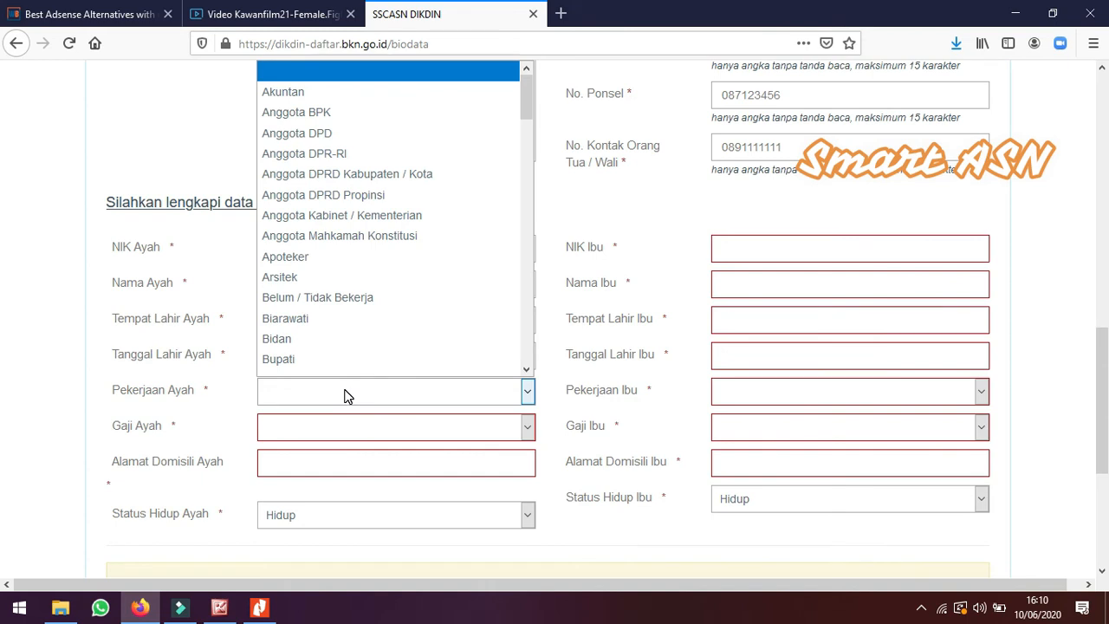
{"action": "key", "text": "p"}
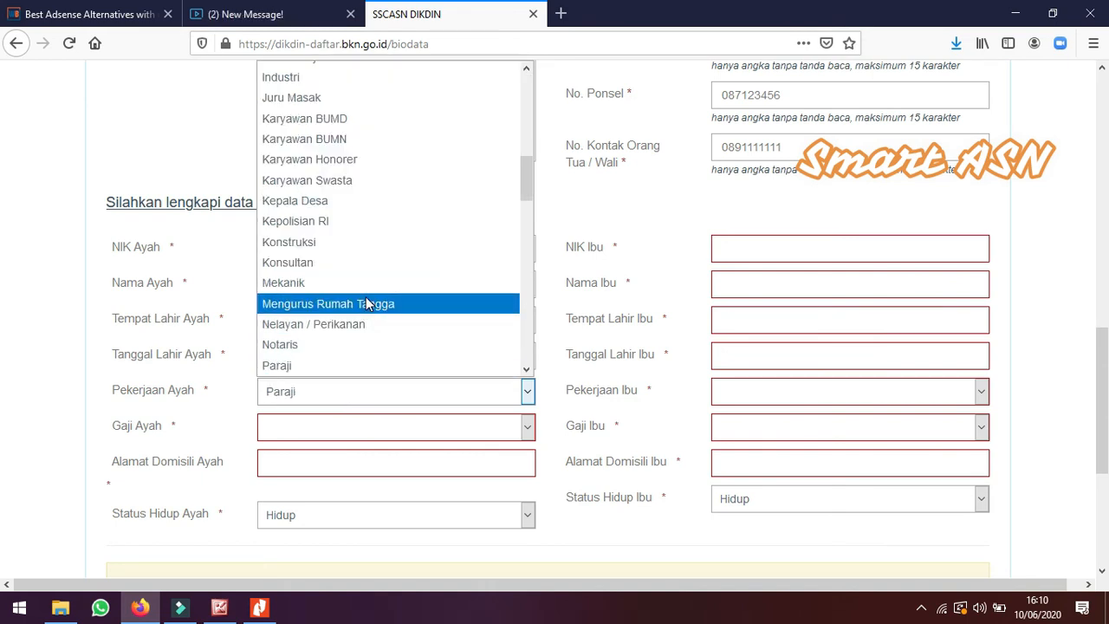
{"action": "scroll", "coordinate": [370, 309], "scroll_direction": "down", "scroll_amount": 1}
{"action": "scroll", "coordinate": [347, 346], "scroll_direction": "down", "scroll_amount": 2}
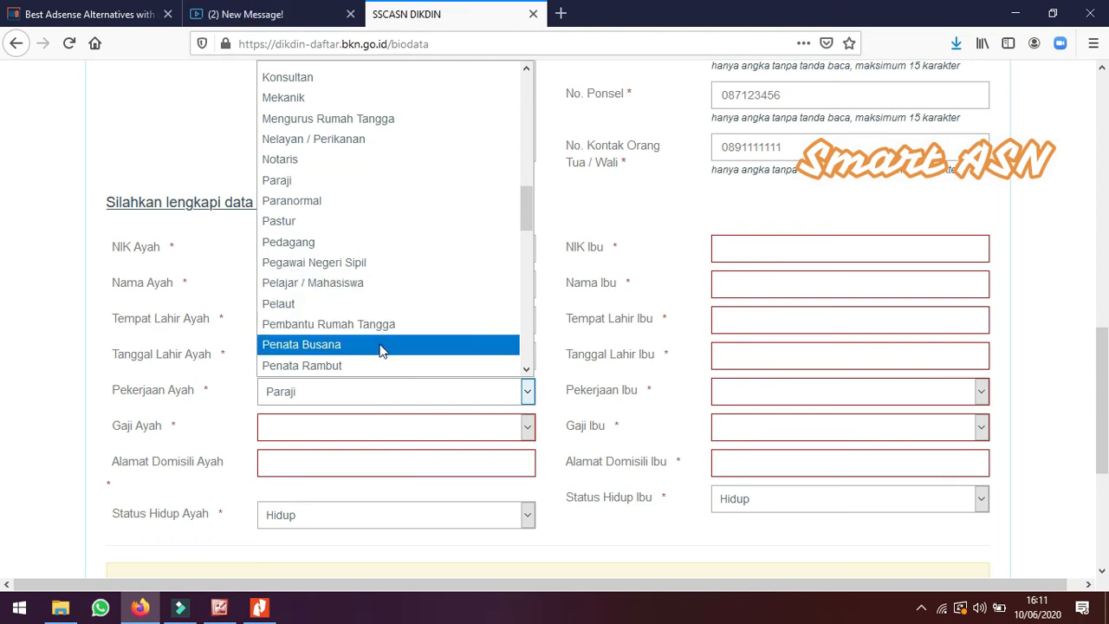
{"action": "scroll", "coordinate": [387, 356], "scroll_direction": "down", "scroll_amount": 1}
{"action": "scroll", "coordinate": [387, 356], "scroll_direction": "down", "scroll_amount": 1}
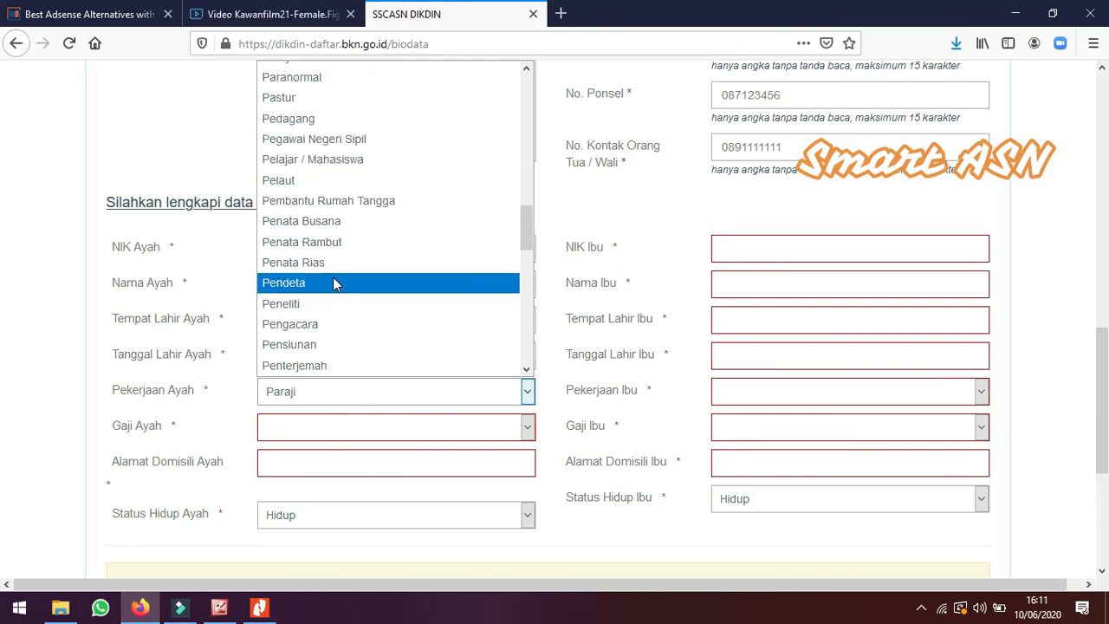
{"action": "scroll", "coordinate": [344, 320], "scroll_direction": "down", "scroll_amount": 1}
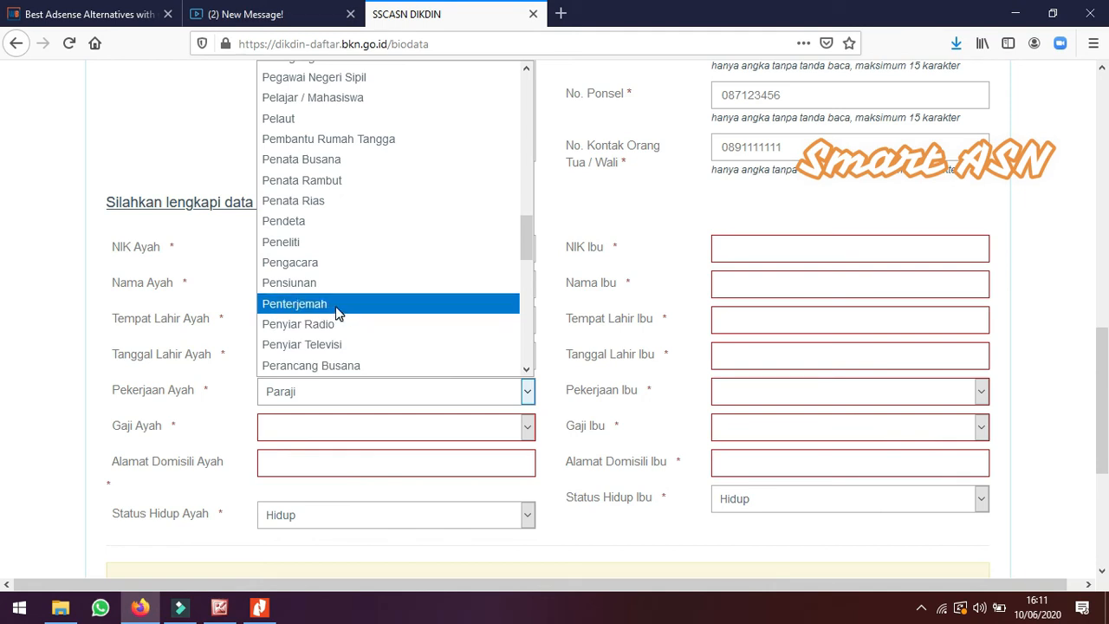
{"action": "scroll", "coordinate": [338, 312], "scroll_direction": "down", "scroll_amount": 4}
{"action": "left_click", "coordinate": [337, 206]}
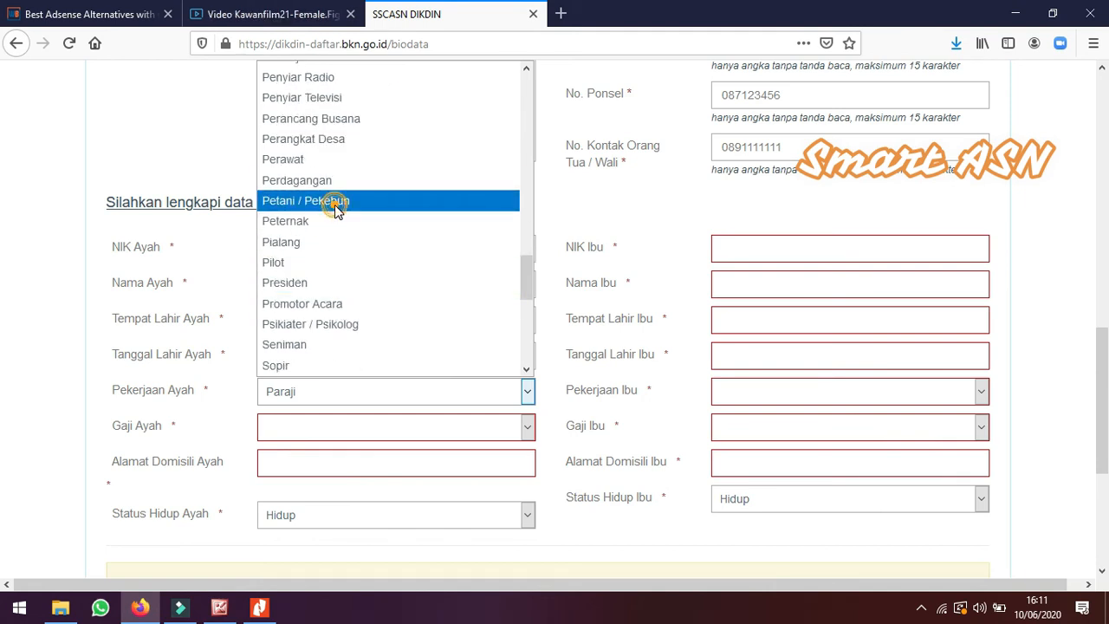
Set the father's salary to Rp. 1.000.000,- s/d Rp. 1.999.999,- and enter his domicile address
{"action": "left_click", "coordinate": [329, 435]}
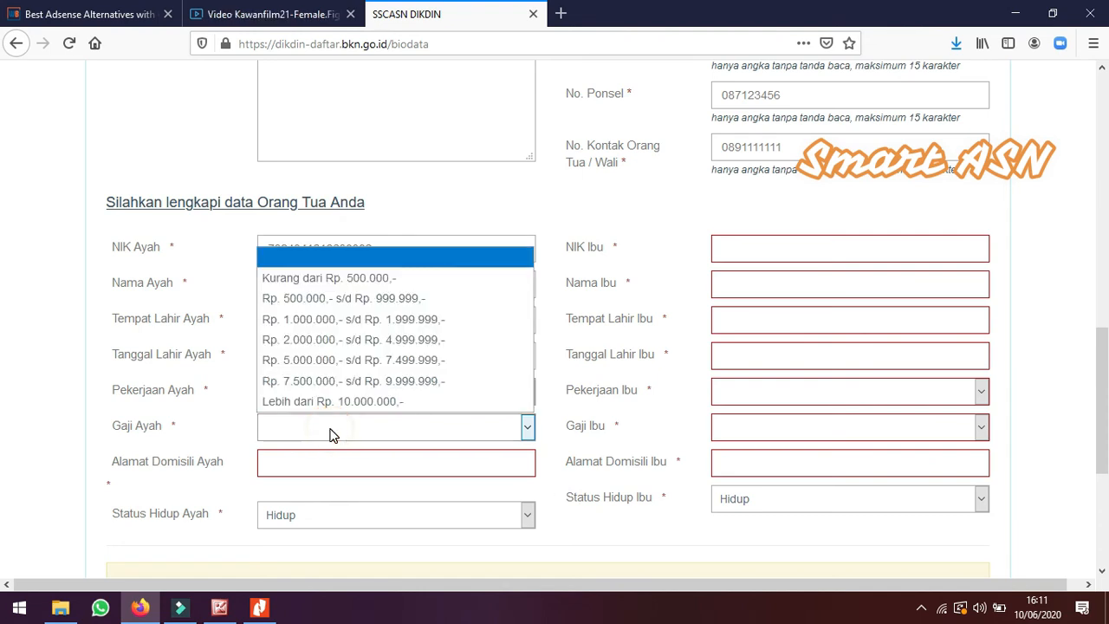
{"action": "left_click", "coordinate": [370, 321]}
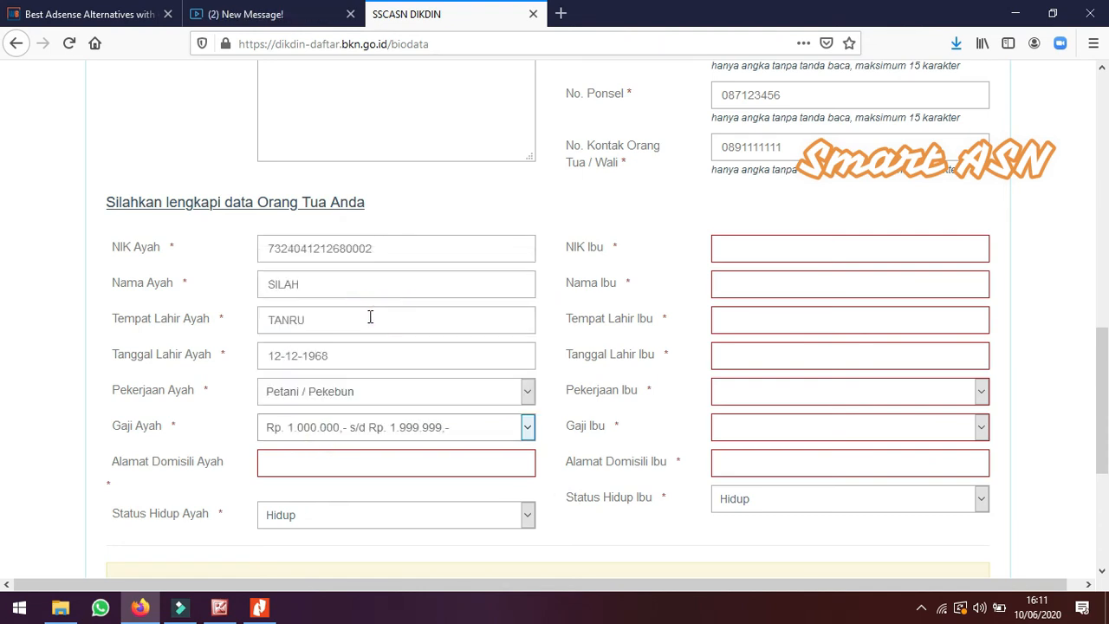
{"action": "left_click", "coordinate": [351, 461]}
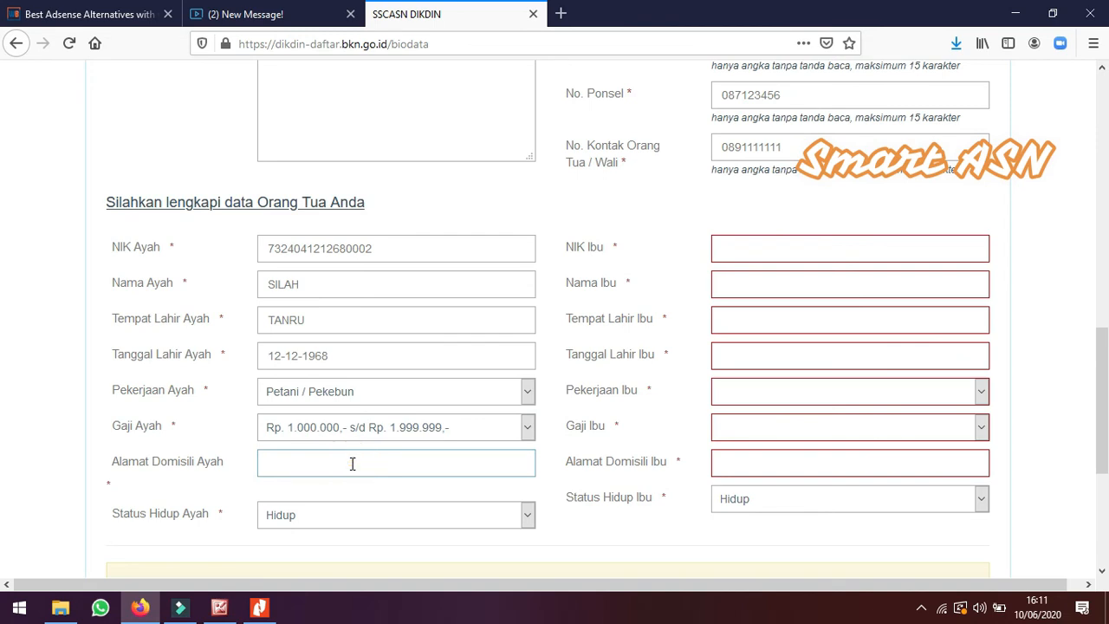
{"action": "scroll", "coordinate": [326, 373], "scroll_direction": "down", "scroll_amount": 2}
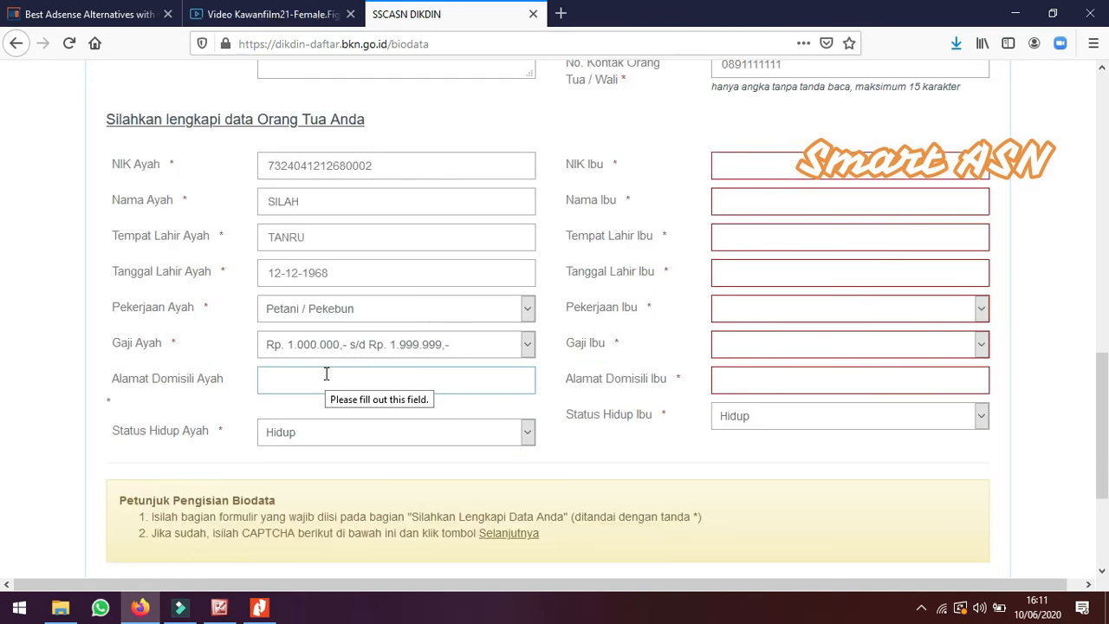
{"action": "type", "text": "MAL"}
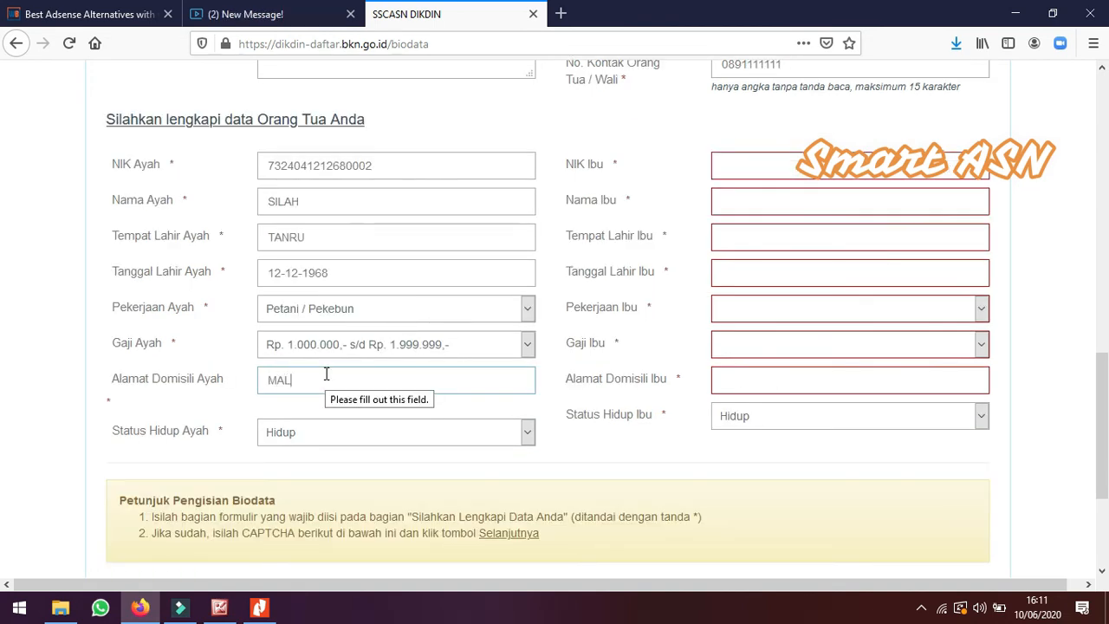
{"action": "type", "text": "ILI"}
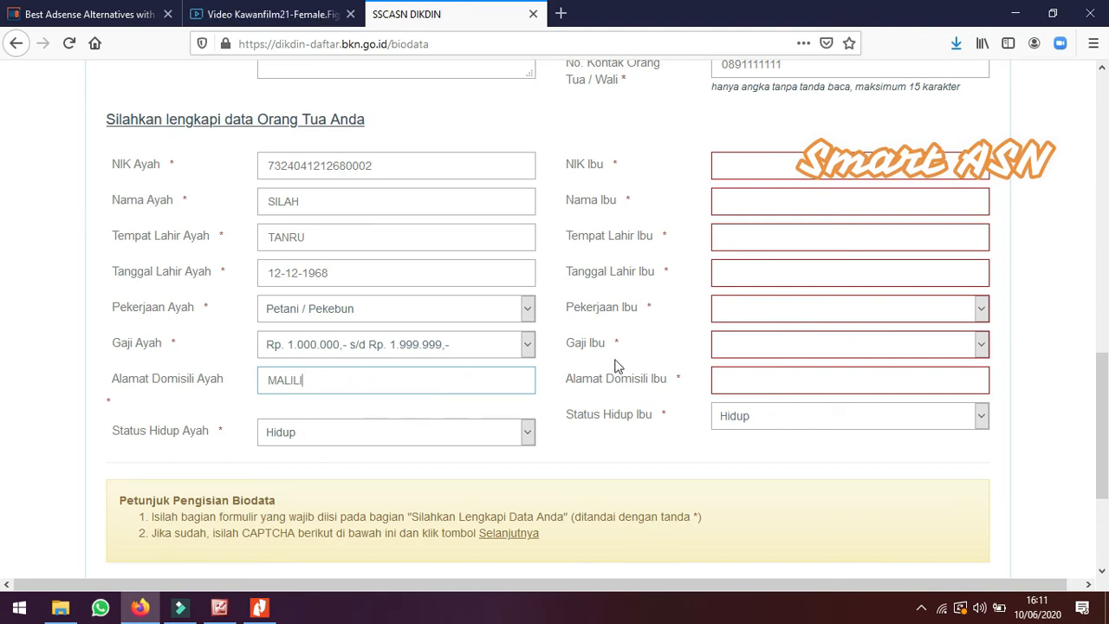
Enter the mother's NIK identity number
{"action": "left_click", "coordinate": [744, 164]}
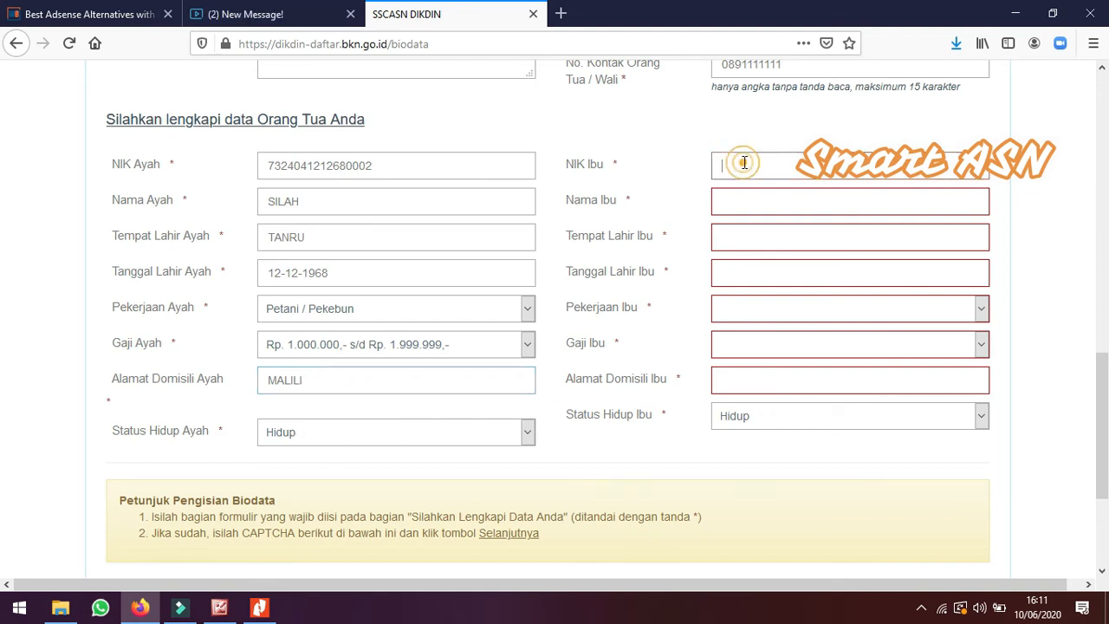
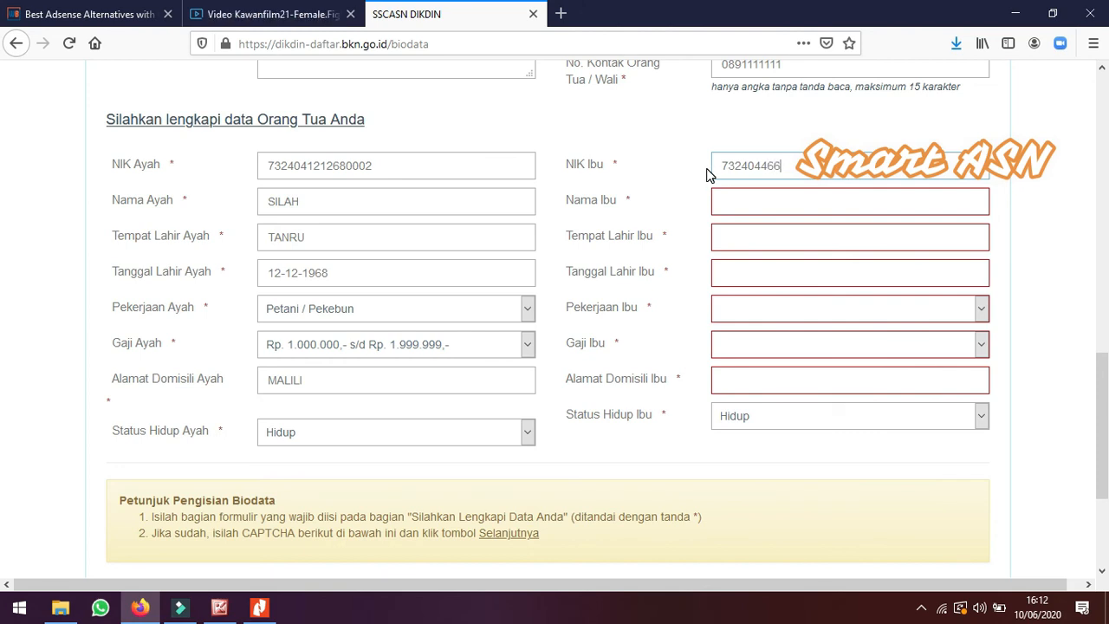
Enter the mother's name and set her place of birth to LANCING
{"action": "left_click", "coordinate": [744, 197]}
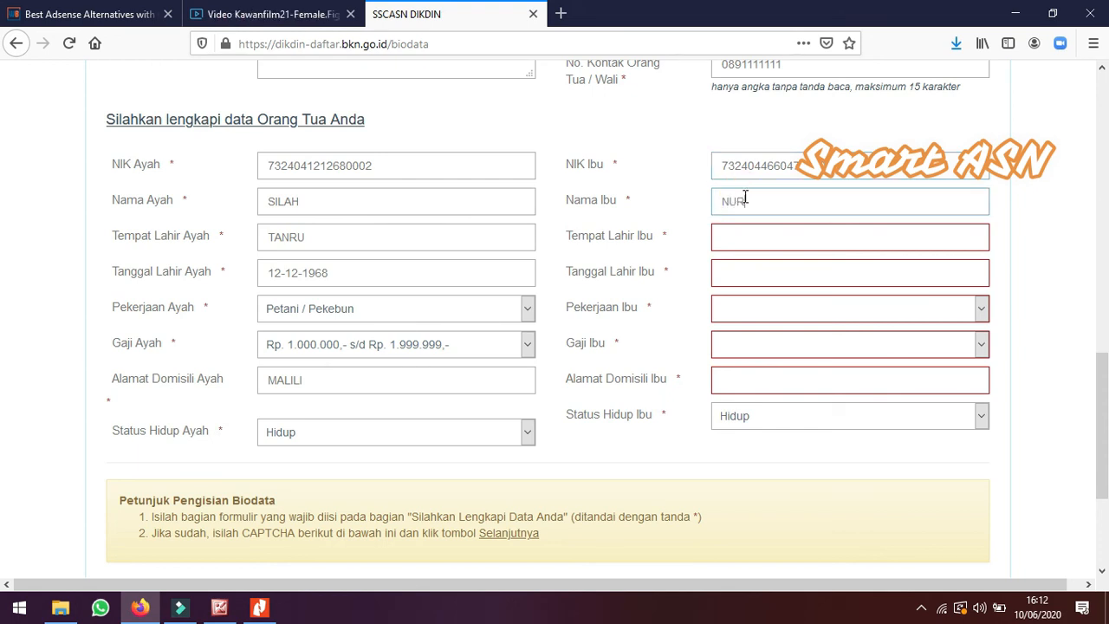
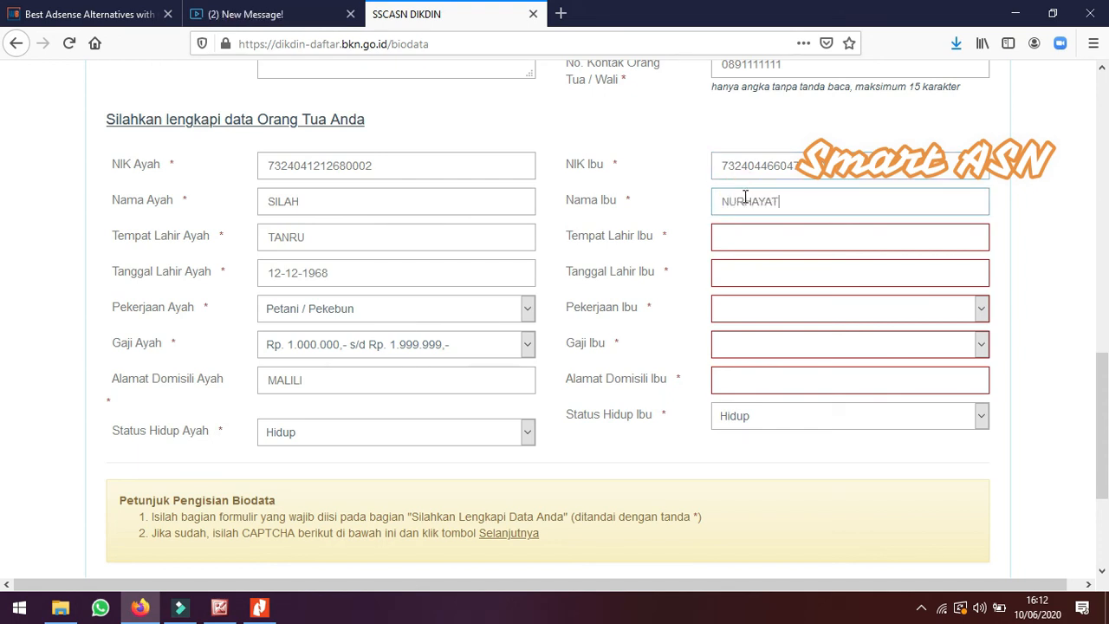
{"action": "left_click", "coordinate": [734, 232]}
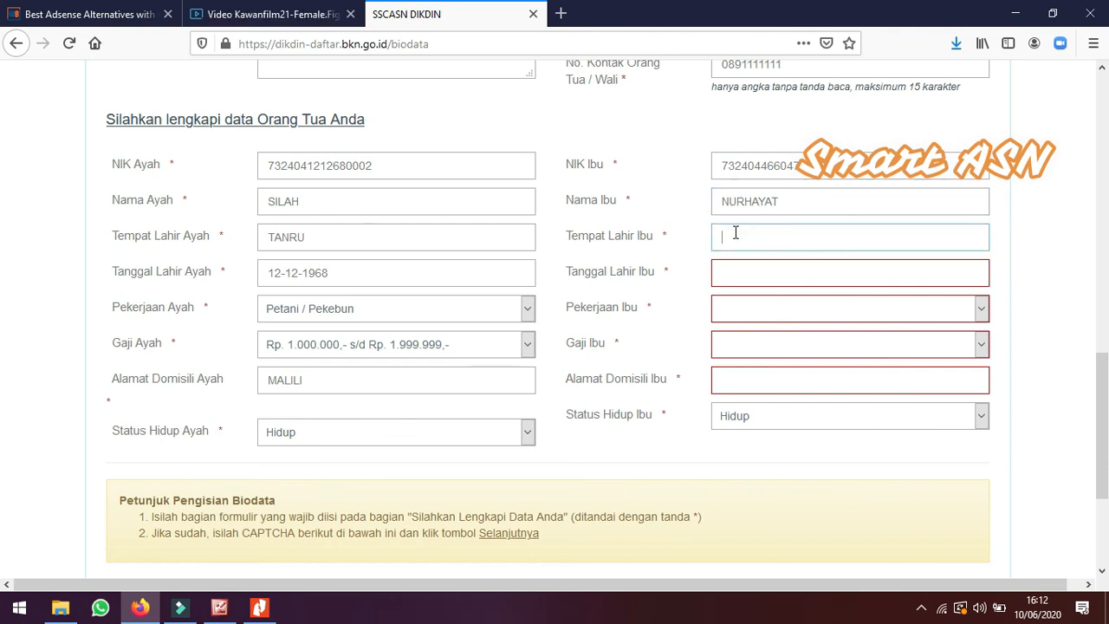
{"action": "type", "text": "LANCING"}
{"action": "left_click", "coordinate": [754, 270]}
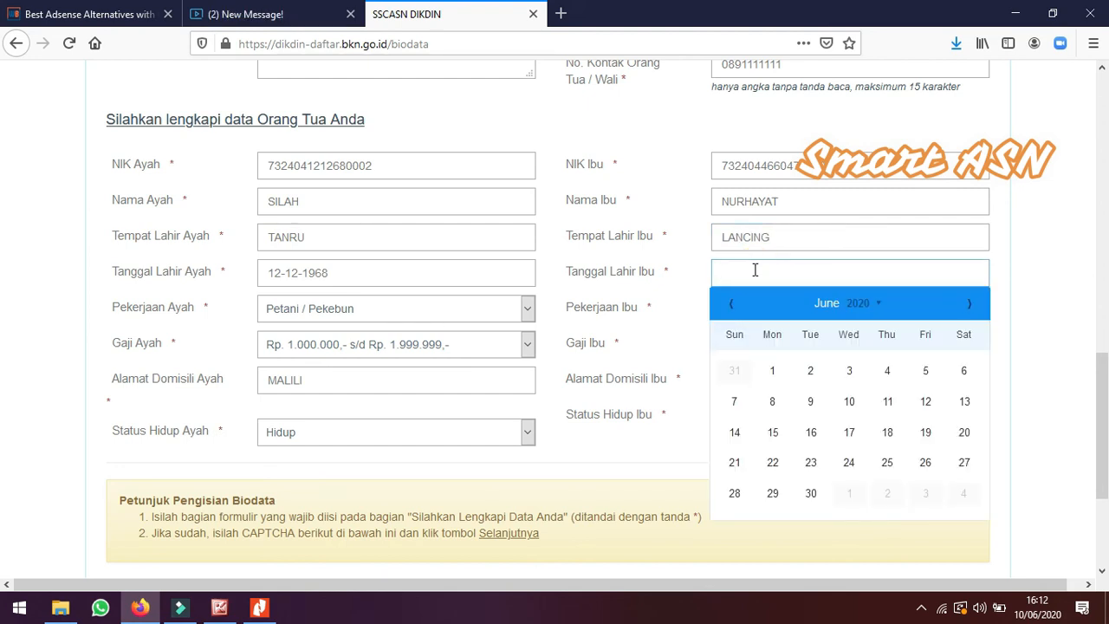
{"action": "left_click", "coordinate": [877, 304]}
{"action": "left_click", "coordinate": [838, 440]}
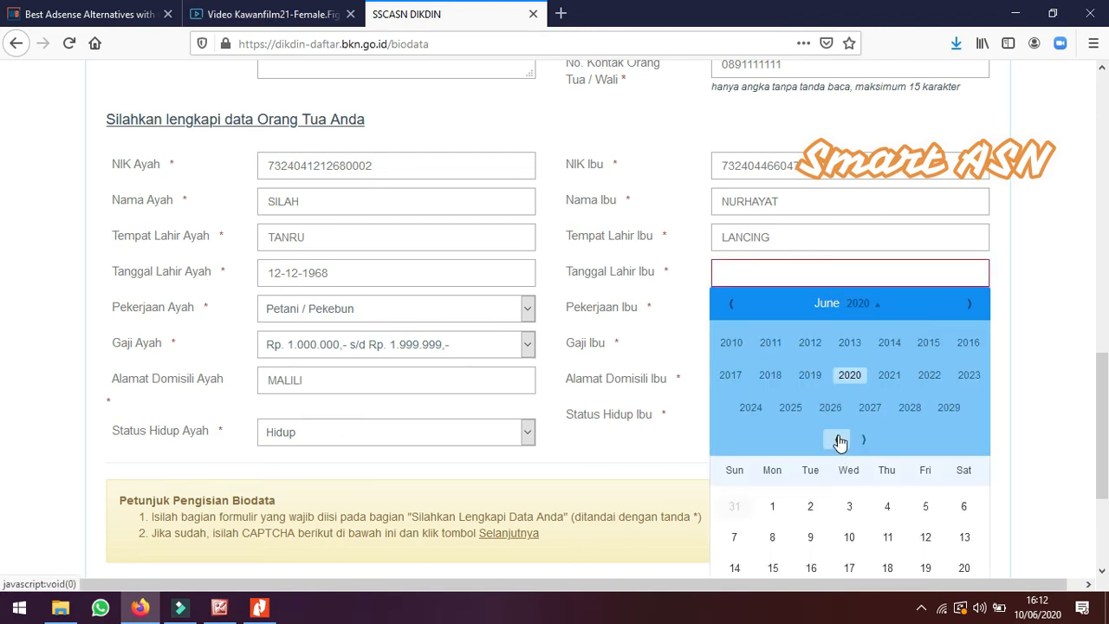
{"action": "left_click", "coordinate": [838, 439]}
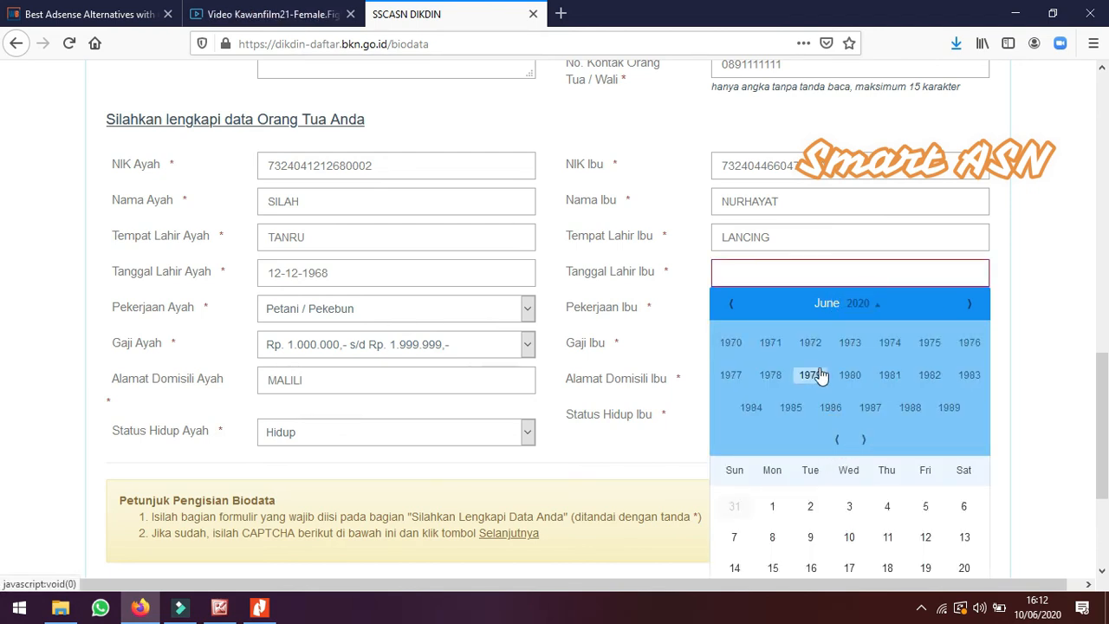
{"action": "left_click", "coordinate": [851, 343]}
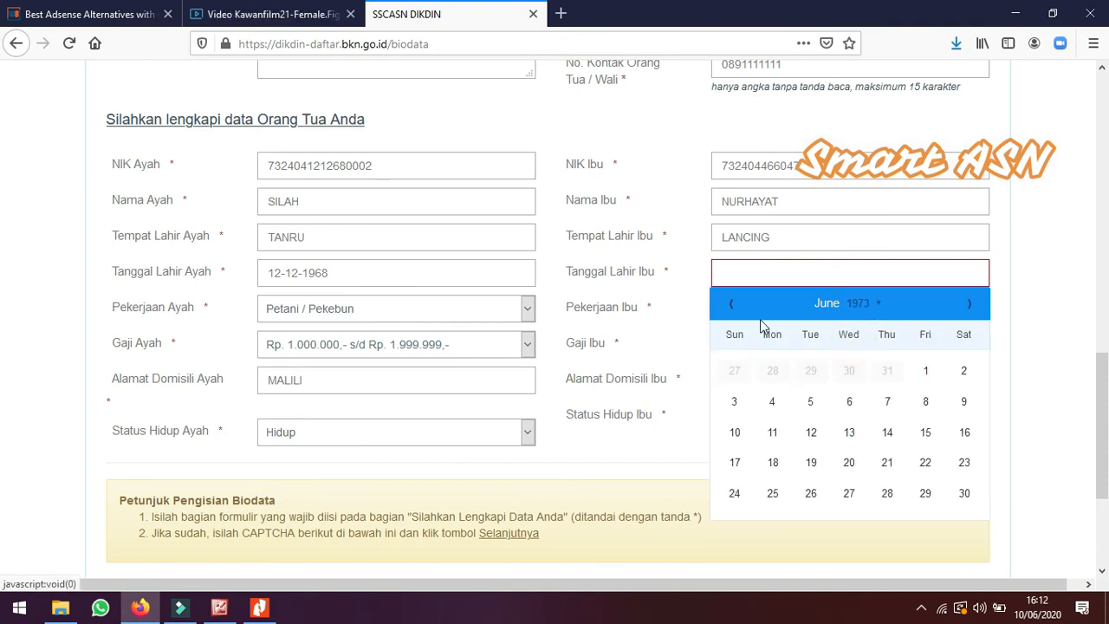
{"action": "left_click", "coordinate": [731, 304]}
{"action": "left_click", "coordinate": [732, 305]}
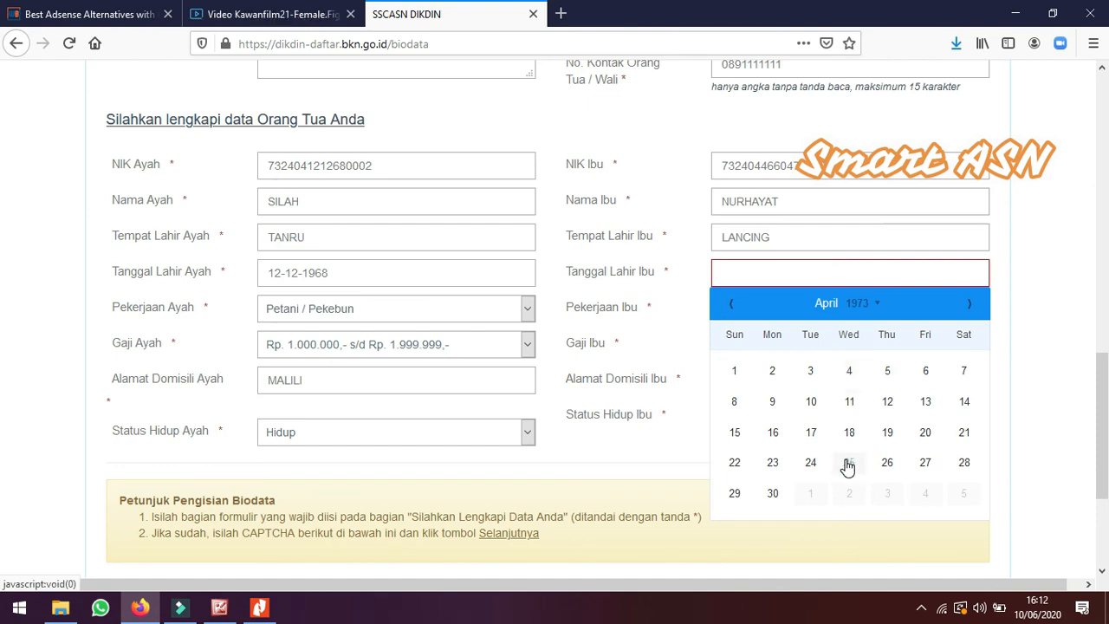
{"action": "left_click", "coordinate": [887, 461]}
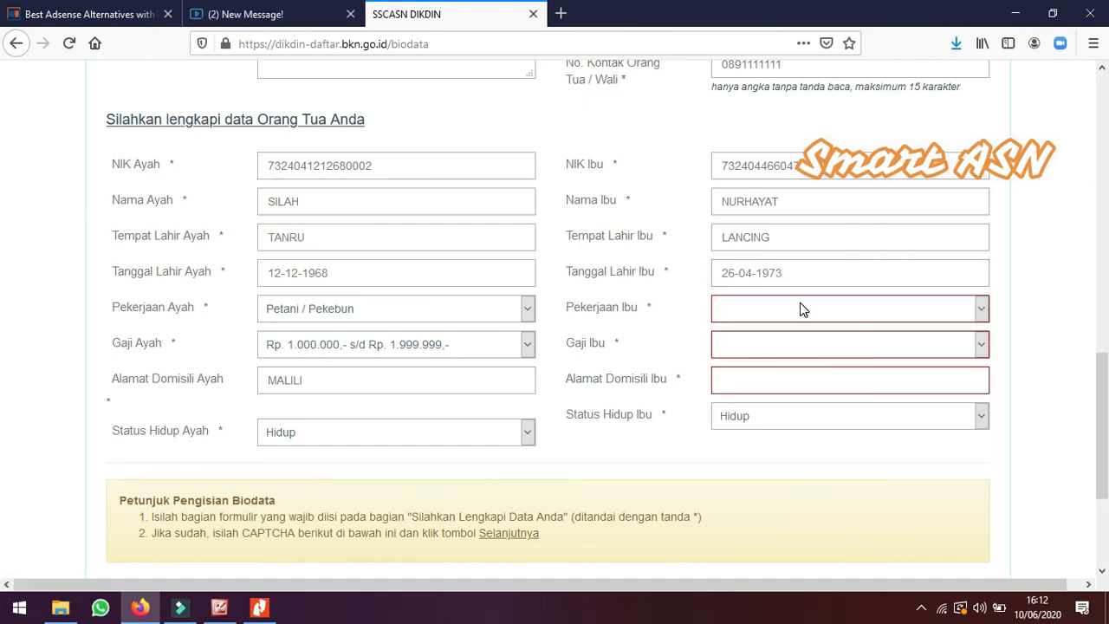
Set the mother's occupation to Mengurus Rumah Tangga
{"action": "left_click", "coordinate": [802, 309]}
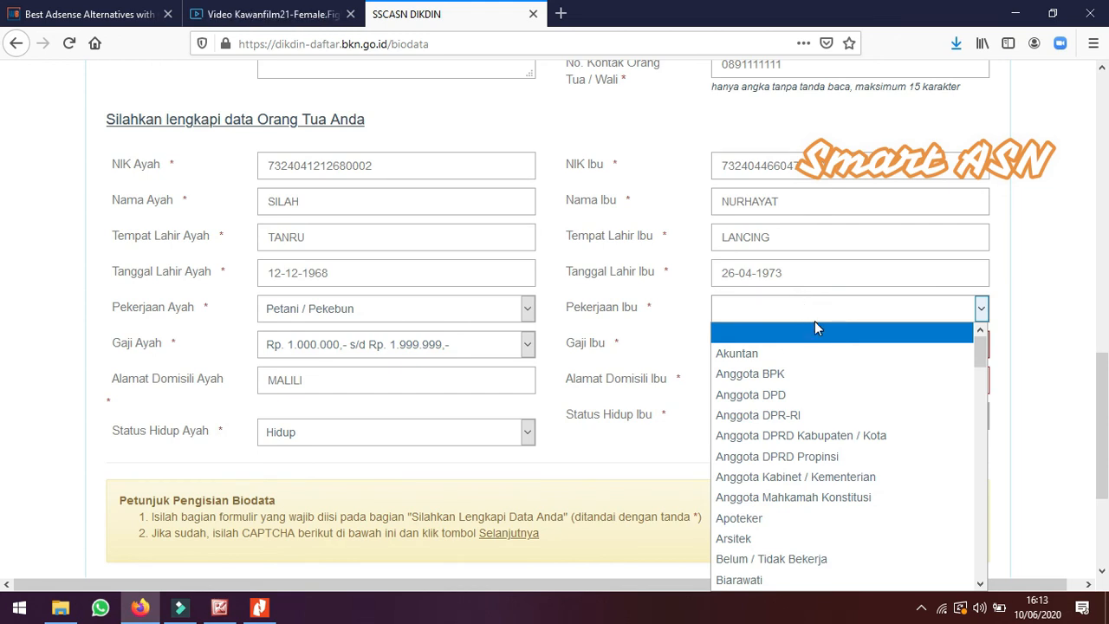
{"action": "key", "text": "i"}
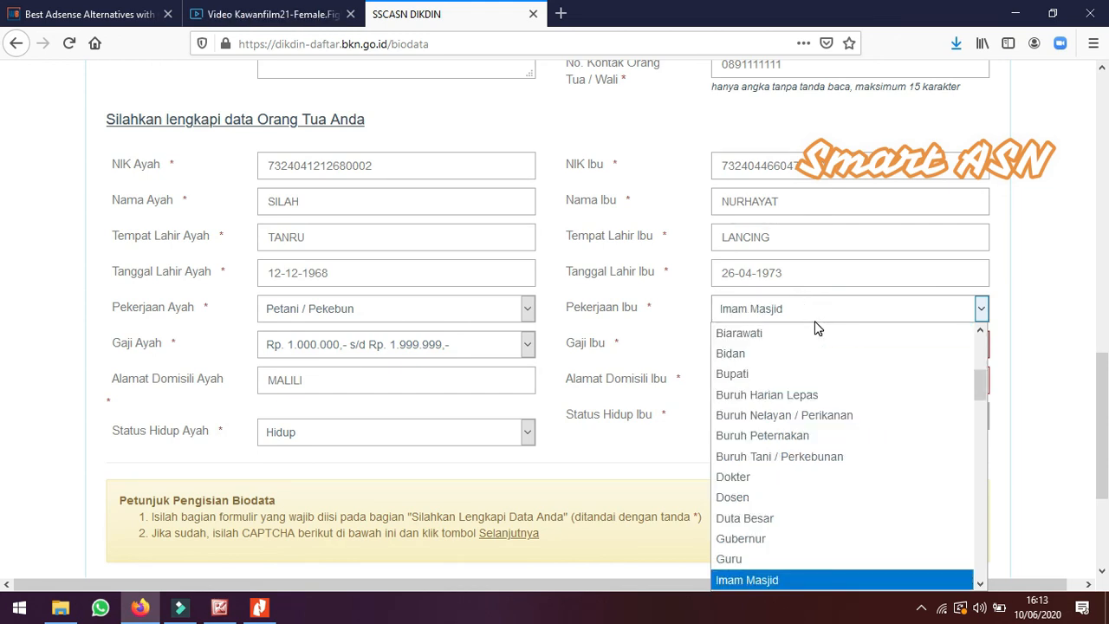
{"action": "scroll", "coordinate": [824, 433], "scroll_direction": "down", "scroll_amount": 3}
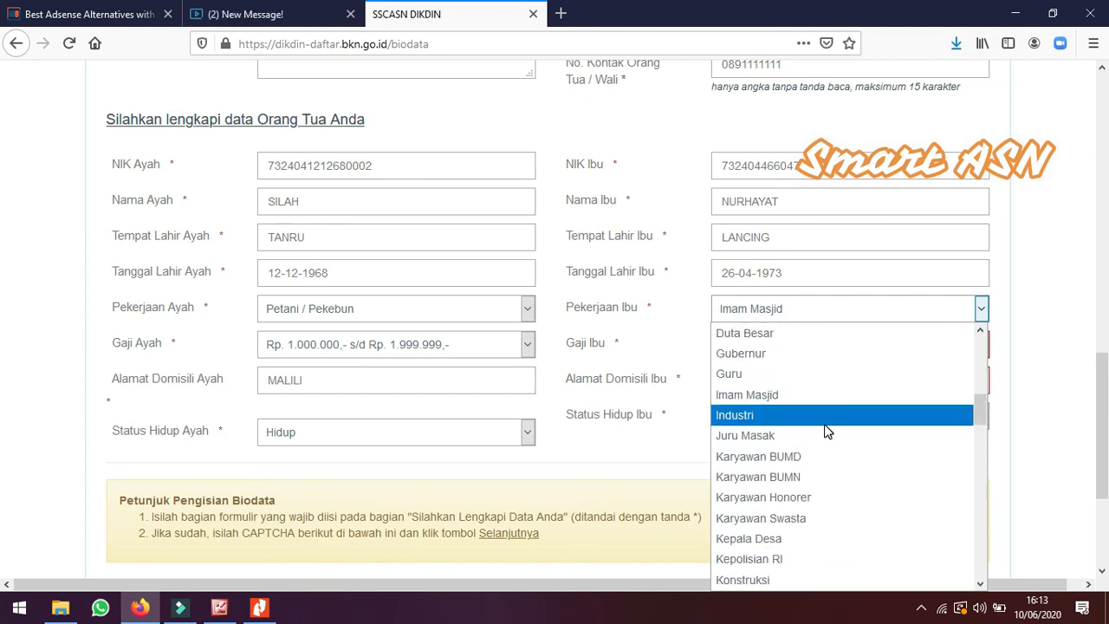
{"action": "key", "text": "m"}
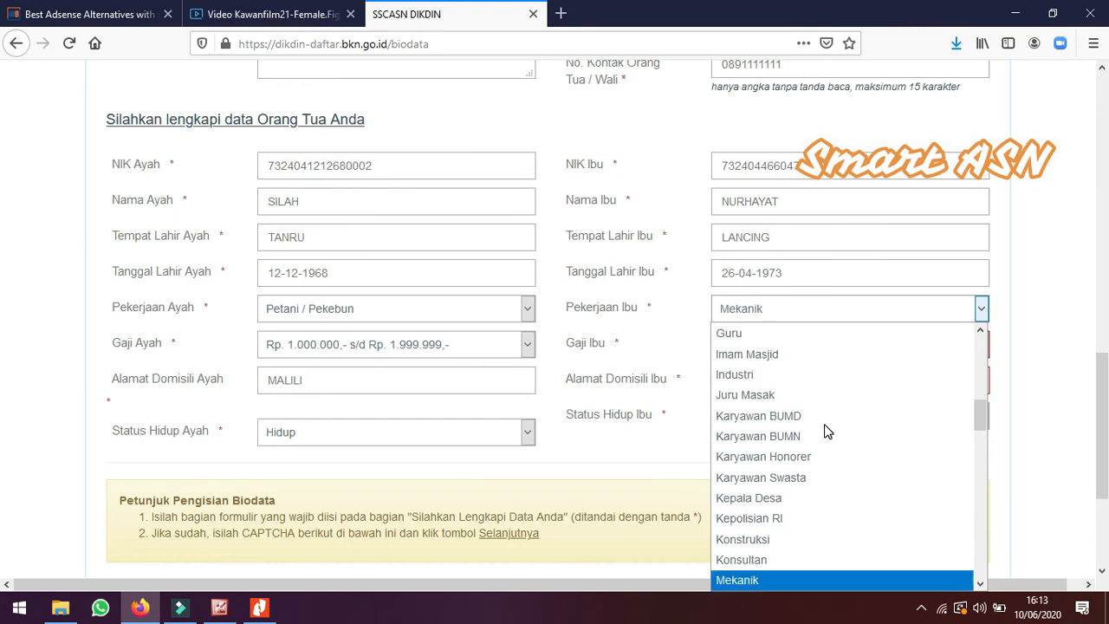
{"action": "scroll", "coordinate": [777, 433], "scroll_direction": "down", "scroll_amount": 1}
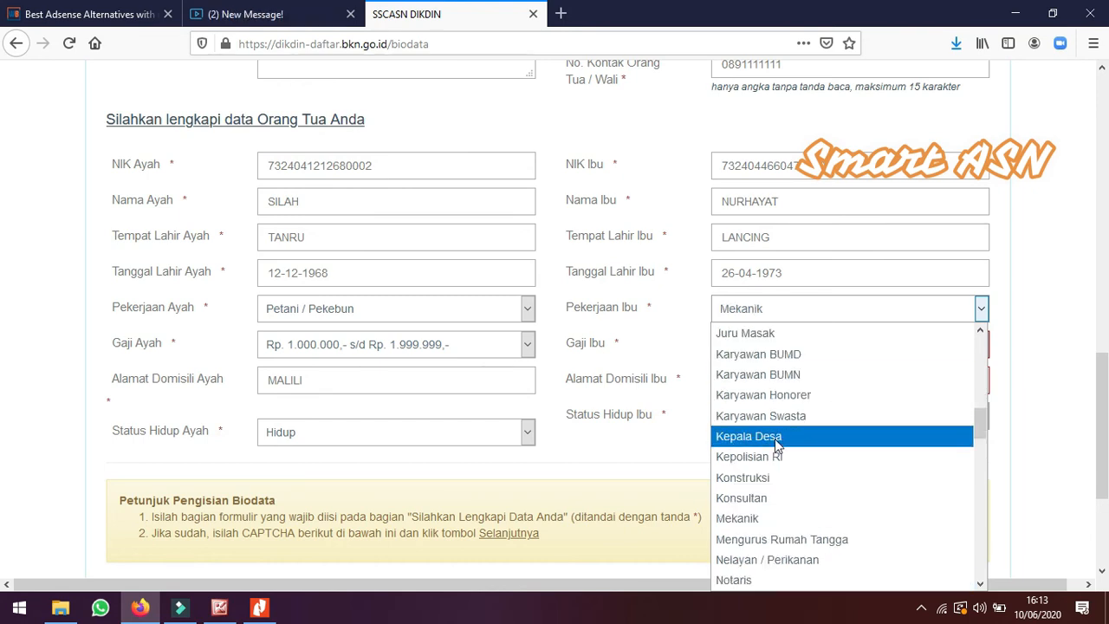
{"action": "left_click", "coordinate": [814, 538]}
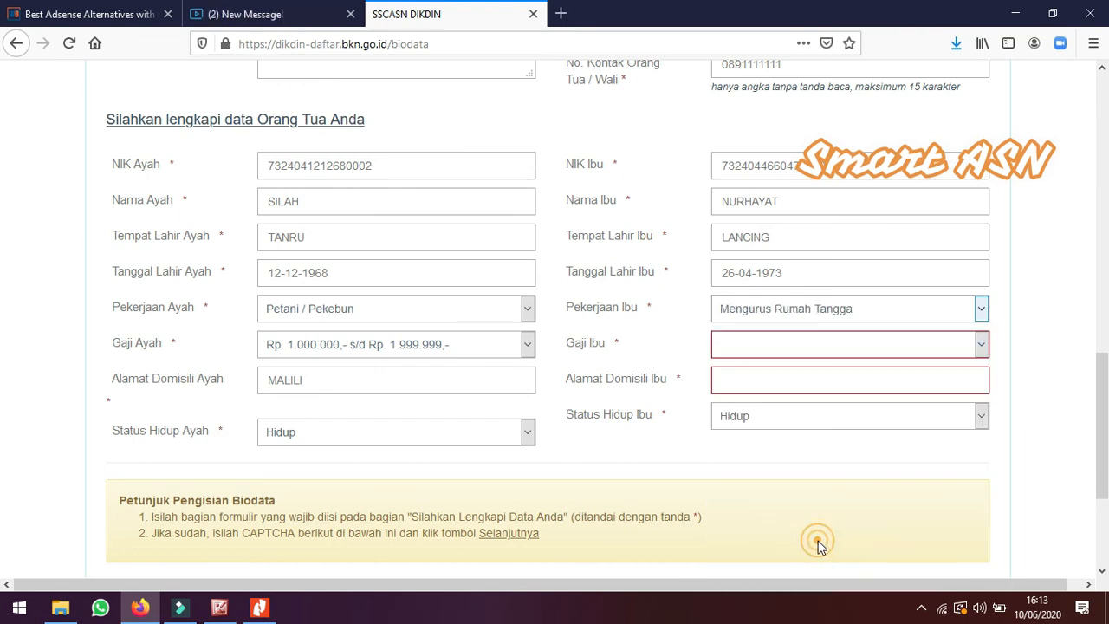
Set the mother's salary to Kurang dari Rp. 500.000,- and enter her domicile address as MALI
{"action": "left_click", "coordinate": [759, 347]}
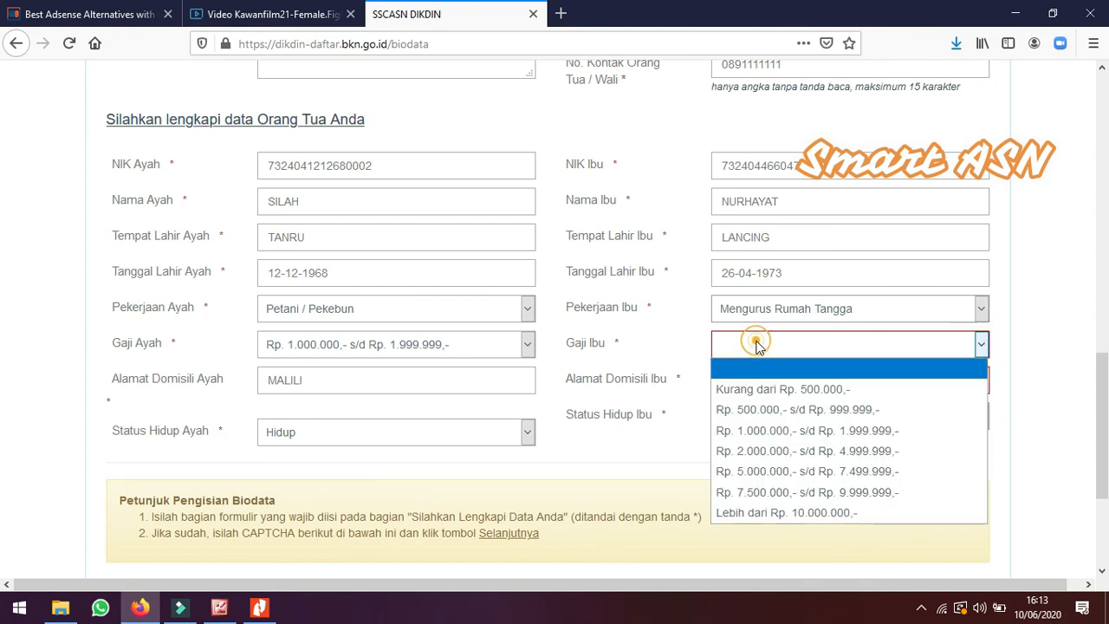
{"action": "left_click", "coordinate": [779, 390]}
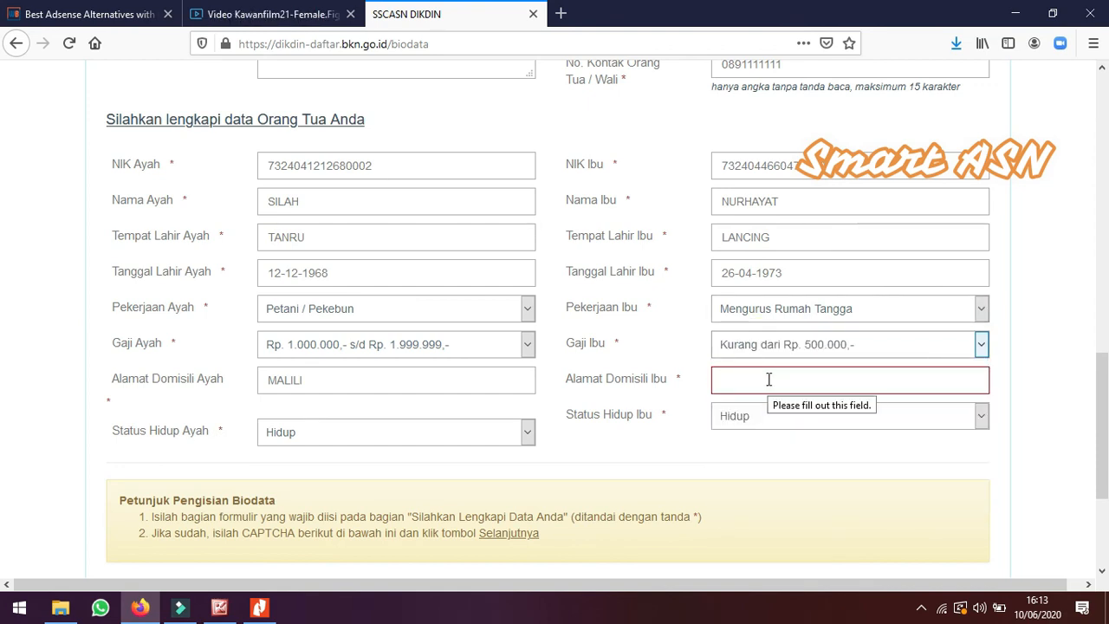
{"action": "left_click", "coordinate": [767, 377]}
{"action": "type", "text": "MA"}
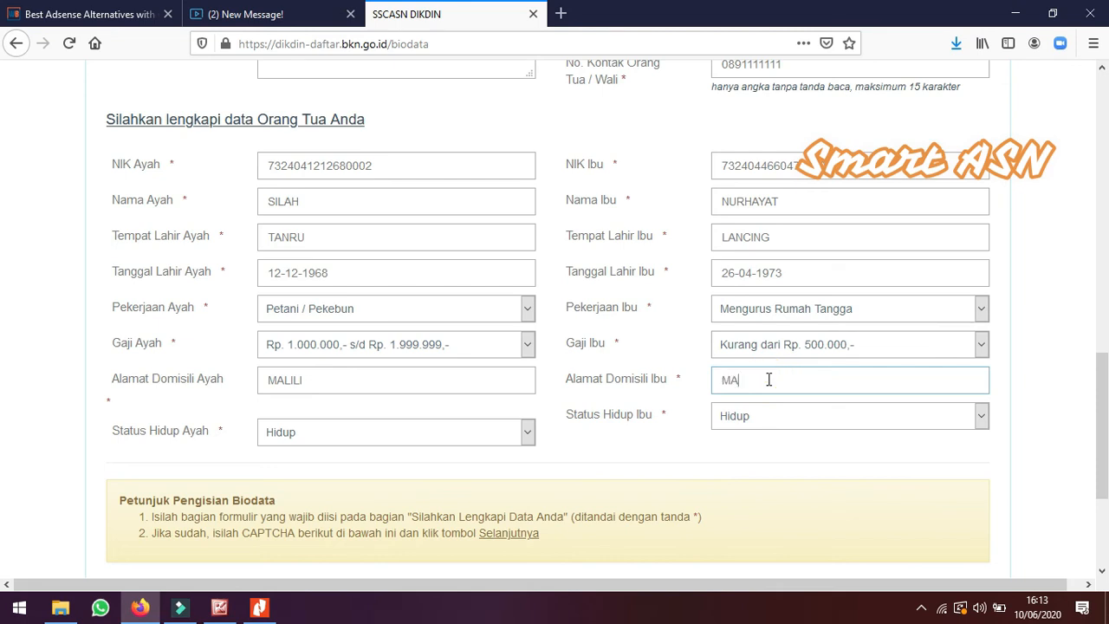
{"action": "type", "text": "LI"}
{"action": "left_click", "coordinate": [626, 440]}
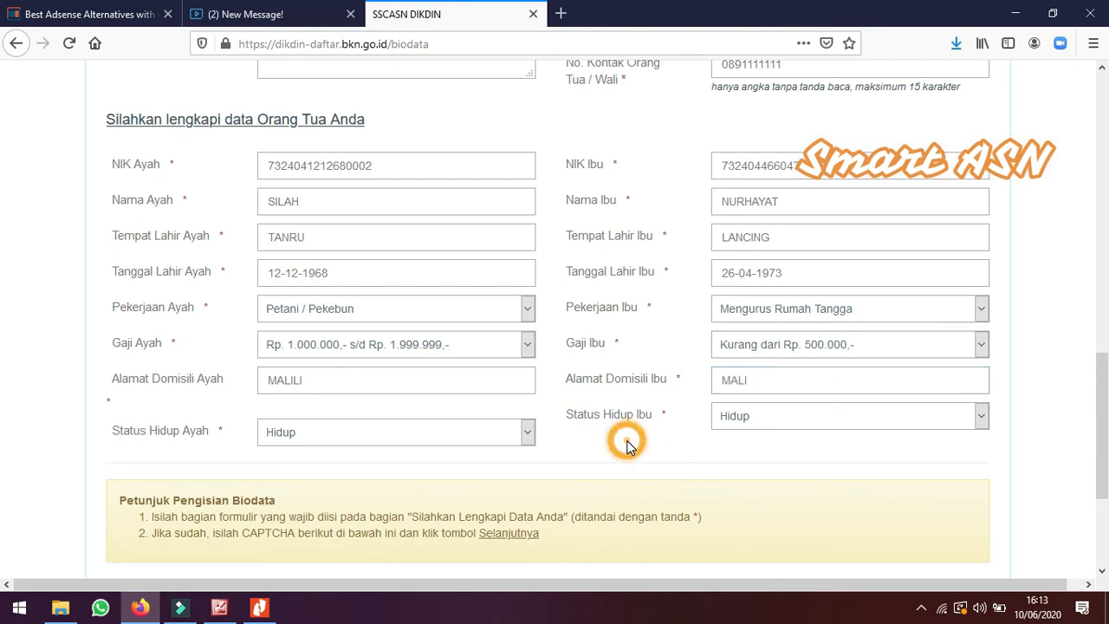
Enter the CAPTCHA e80c and continue to the next stage
{"action": "scroll", "coordinate": [596, 305], "scroll_direction": "down", "scroll_amount": 3}
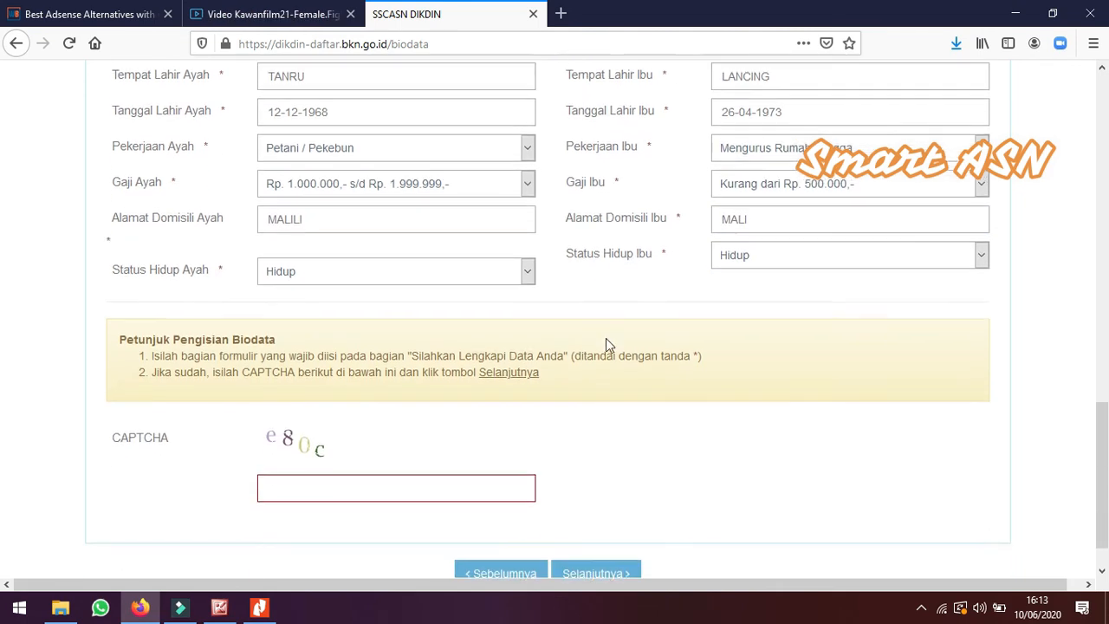
{"action": "left_click", "coordinate": [403, 483]}
{"action": "type", "text": "E"}
{"action": "key", "text": "BackSpace"}
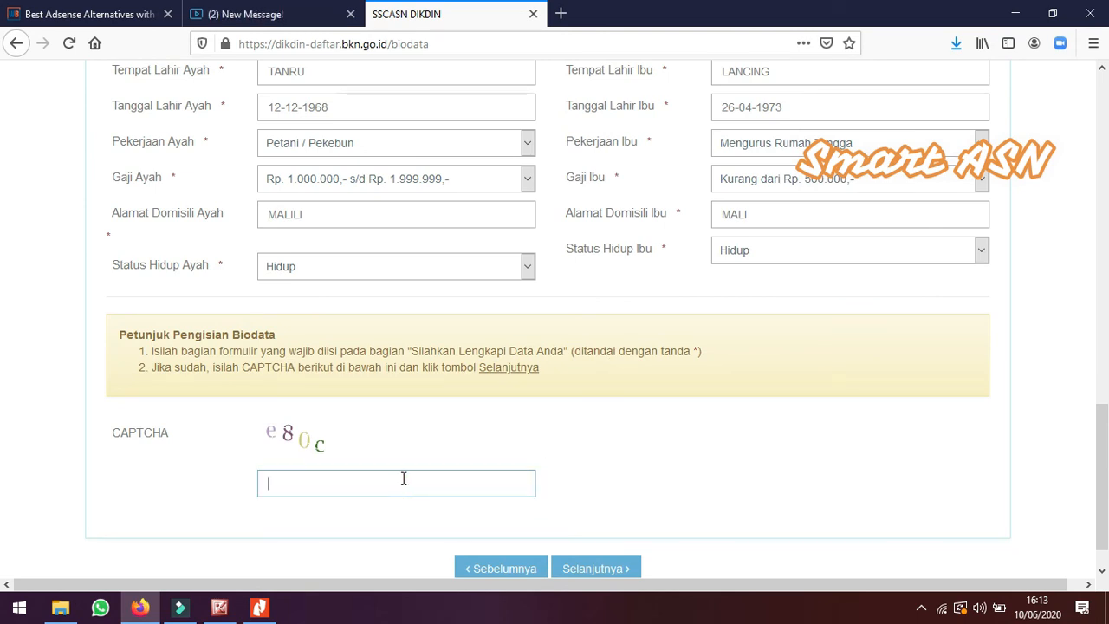
{"action": "type", "text": "e80c"}
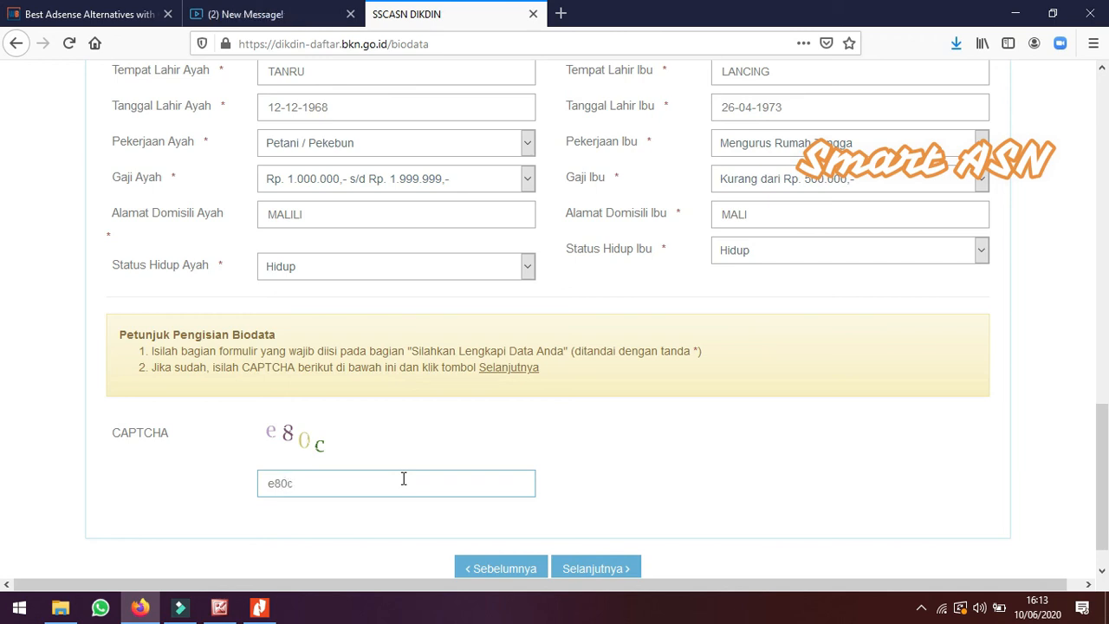
{"action": "scroll", "coordinate": [537, 433], "scroll_direction": "down", "scroll_amount": 1}
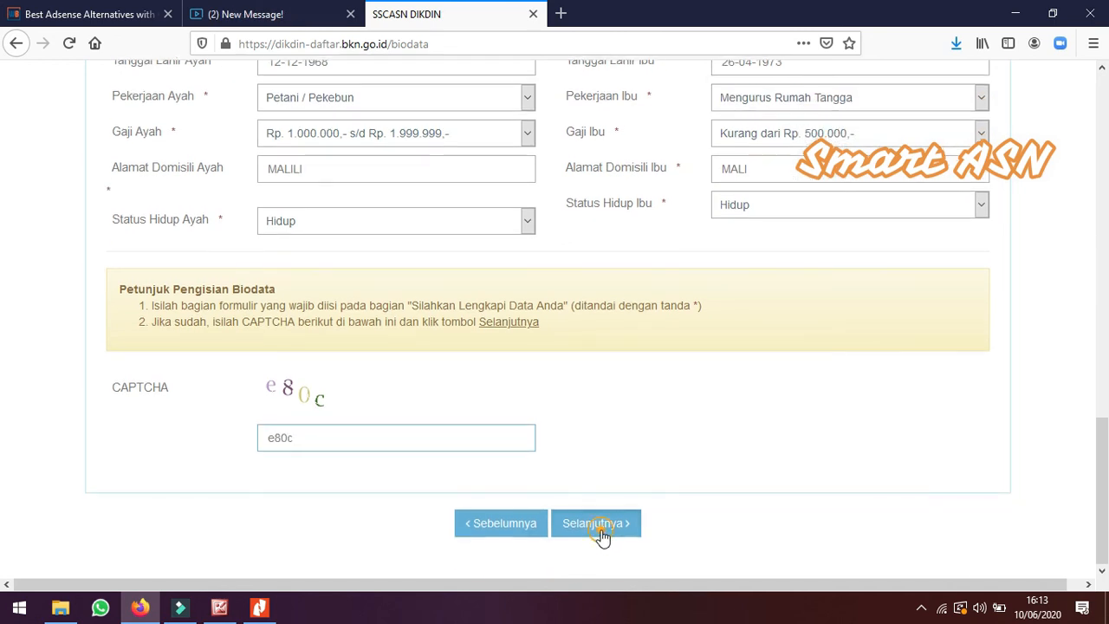
{"action": "left_click", "coordinate": [602, 532]}
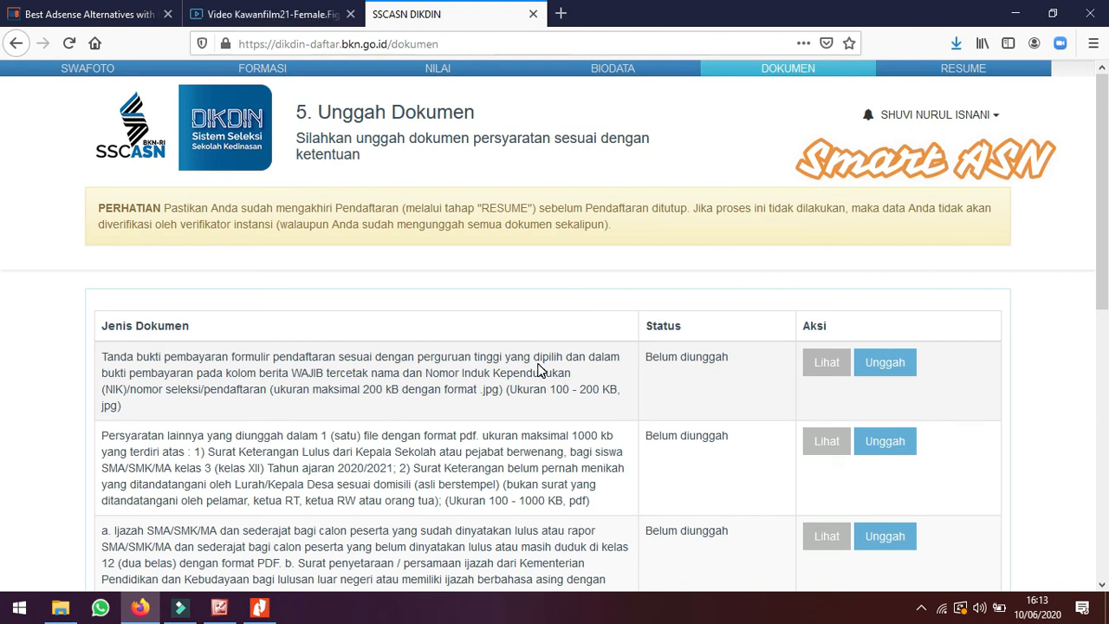
Upload the registration payment proof on the document upload page
{"action": "scroll", "coordinate": [538, 368], "scroll_direction": "down", "scroll_amount": 2}
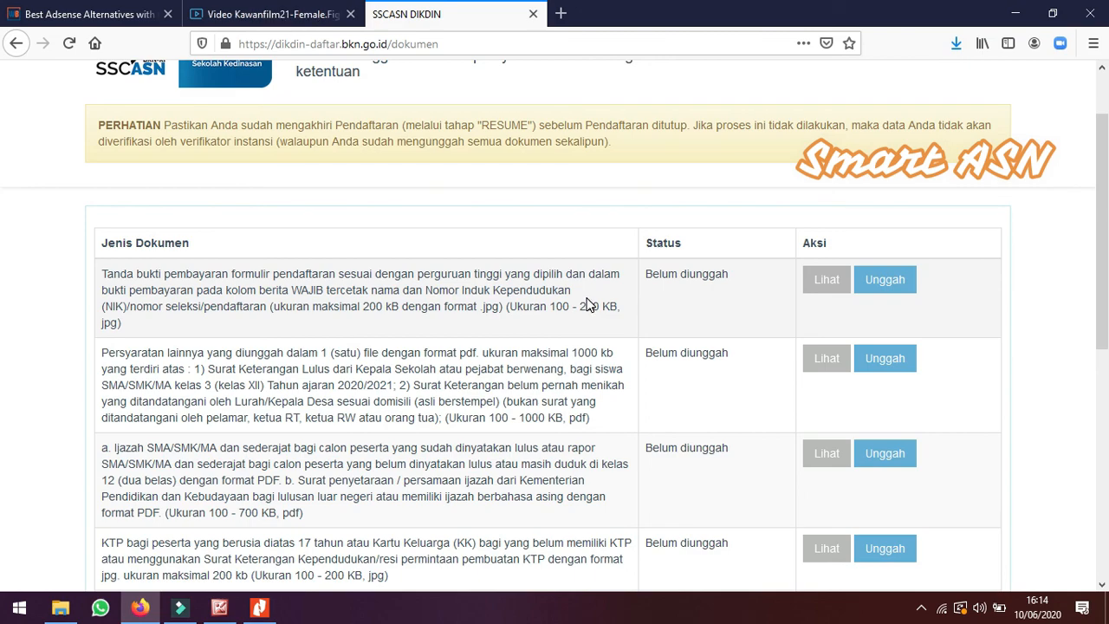
{"action": "scroll", "coordinate": [587, 303], "scroll_direction": "down", "scroll_amount": 3}
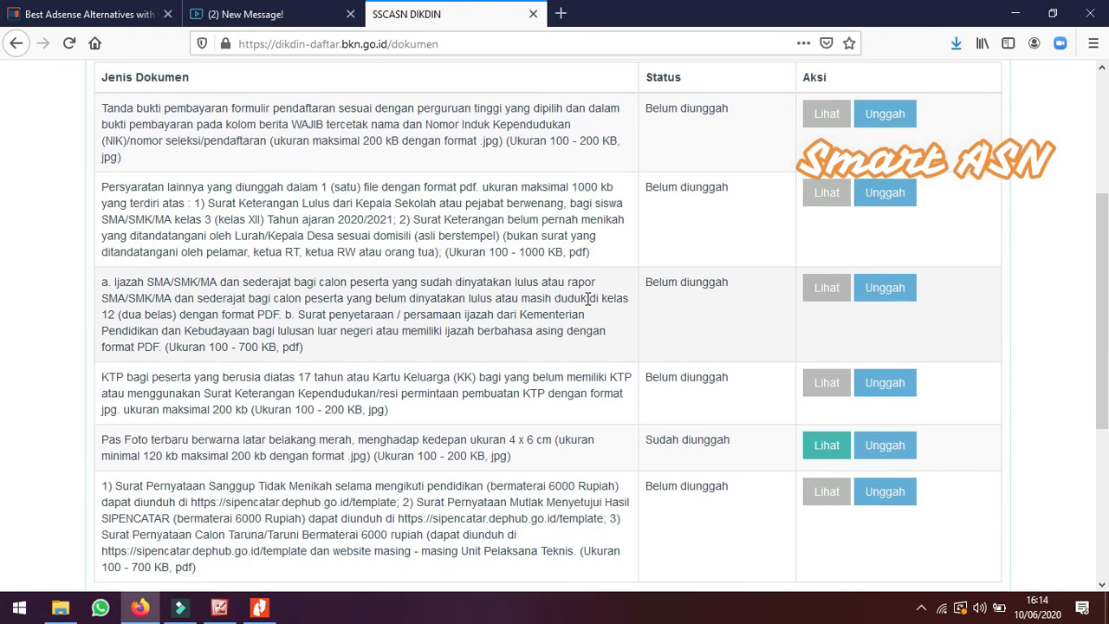
{"action": "scroll", "coordinate": [588, 298], "scroll_direction": "down", "scroll_amount": 3}
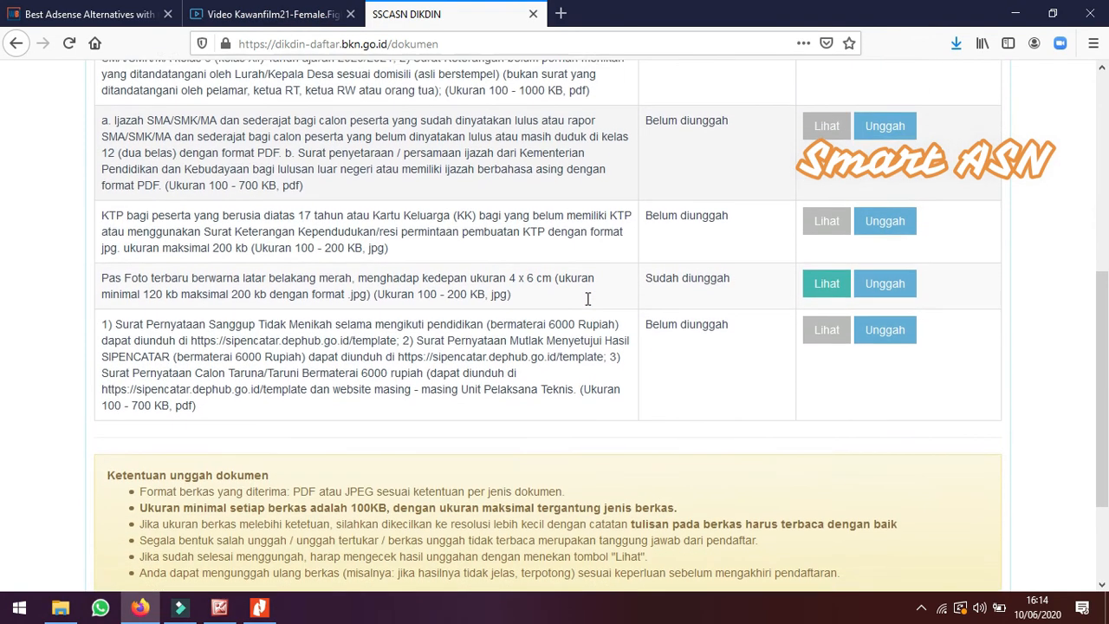
{"action": "scroll", "coordinate": [587, 305], "scroll_direction": "up", "scroll_amount": 4}
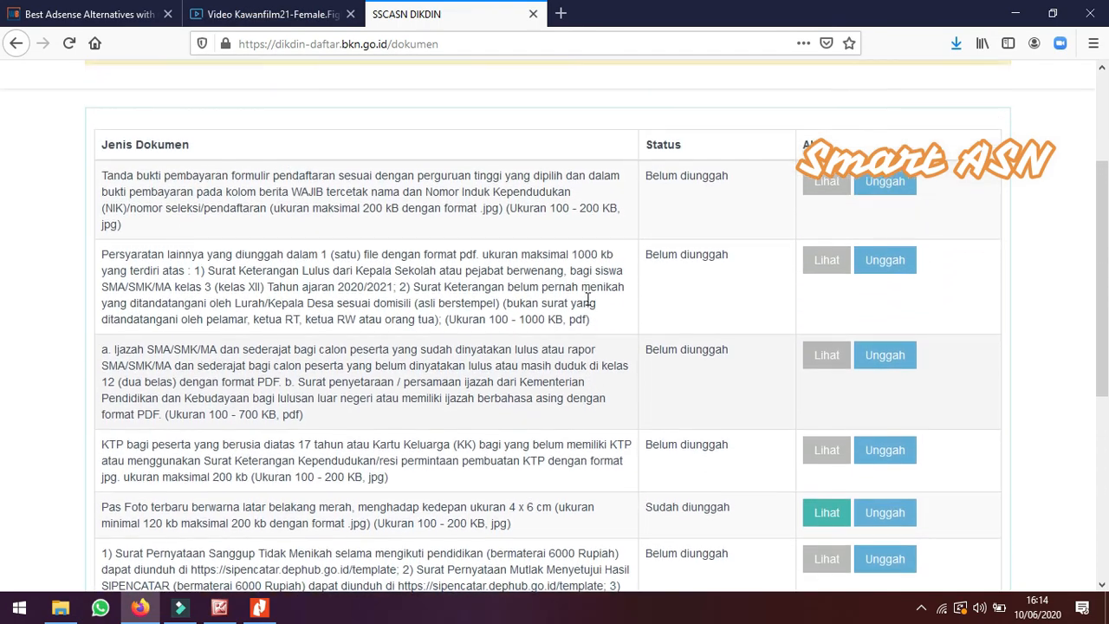
{"action": "left_click", "coordinate": [878, 196]}
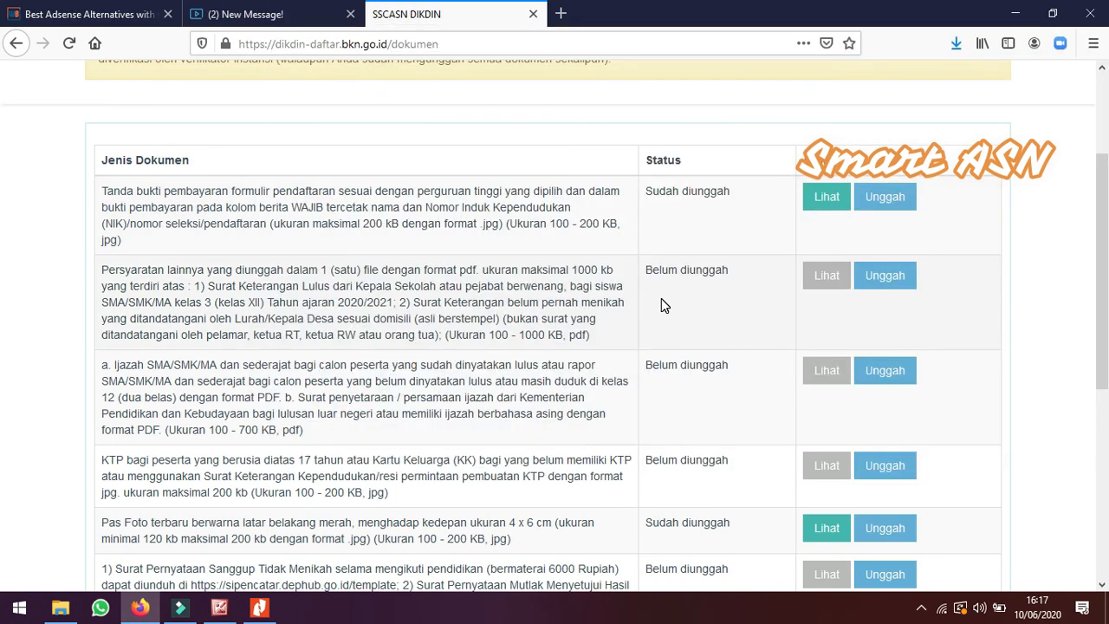
Upload the file Surat-Izin-Atasan-untuk-Mengikuti-Seleksi-LPDP-2019-Semua-Program from Downloads for the other requirements document
{"action": "left_click", "coordinate": [886, 286]}
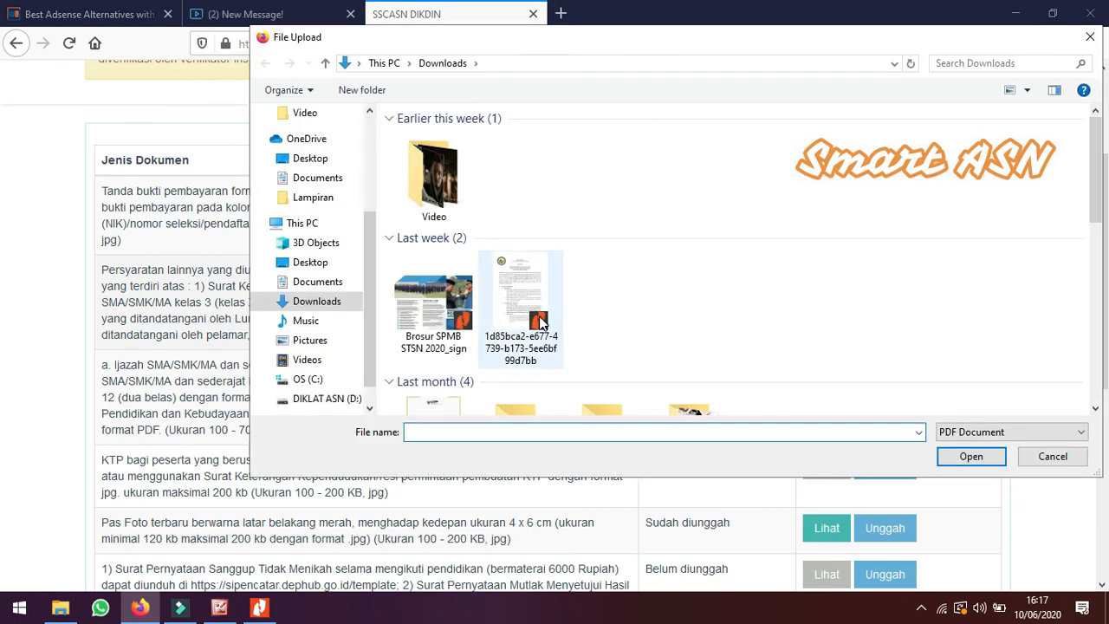
{"action": "scroll", "coordinate": [539, 322], "scroll_direction": "down", "scroll_amount": 5}
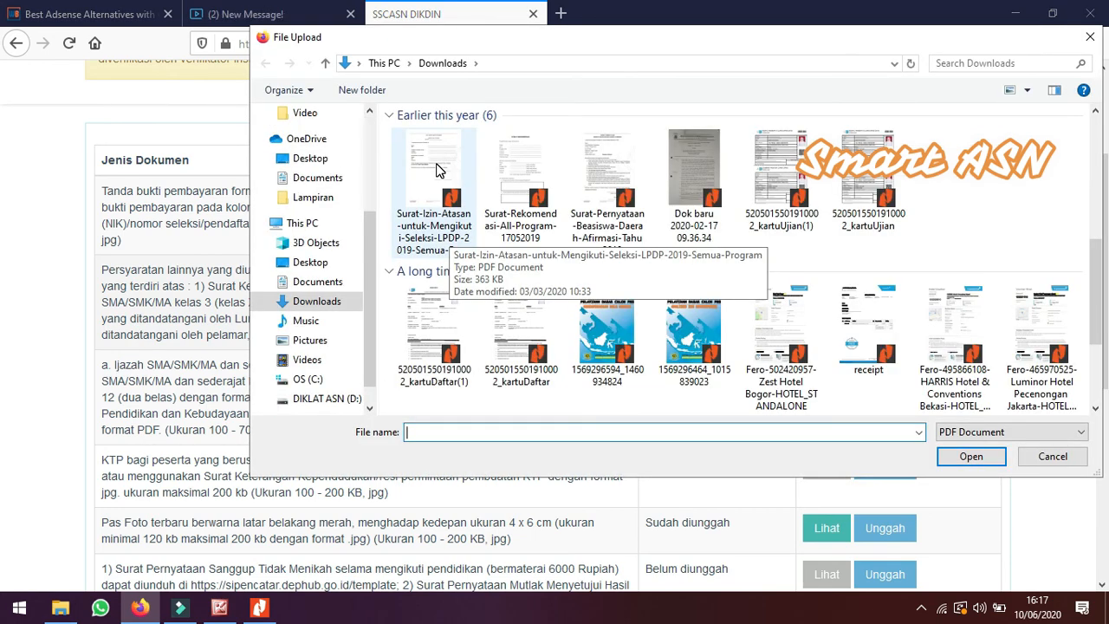
{"action": "left_click", "coordinate": [437, 170]}
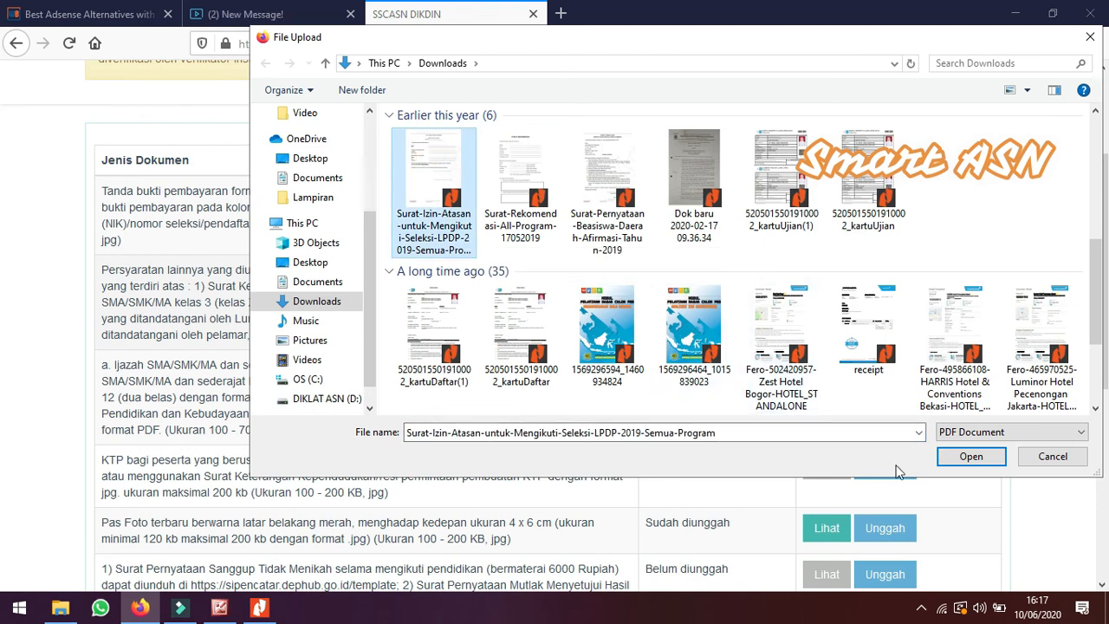
{"action": "left_click", "coordinate": [970, 456]}
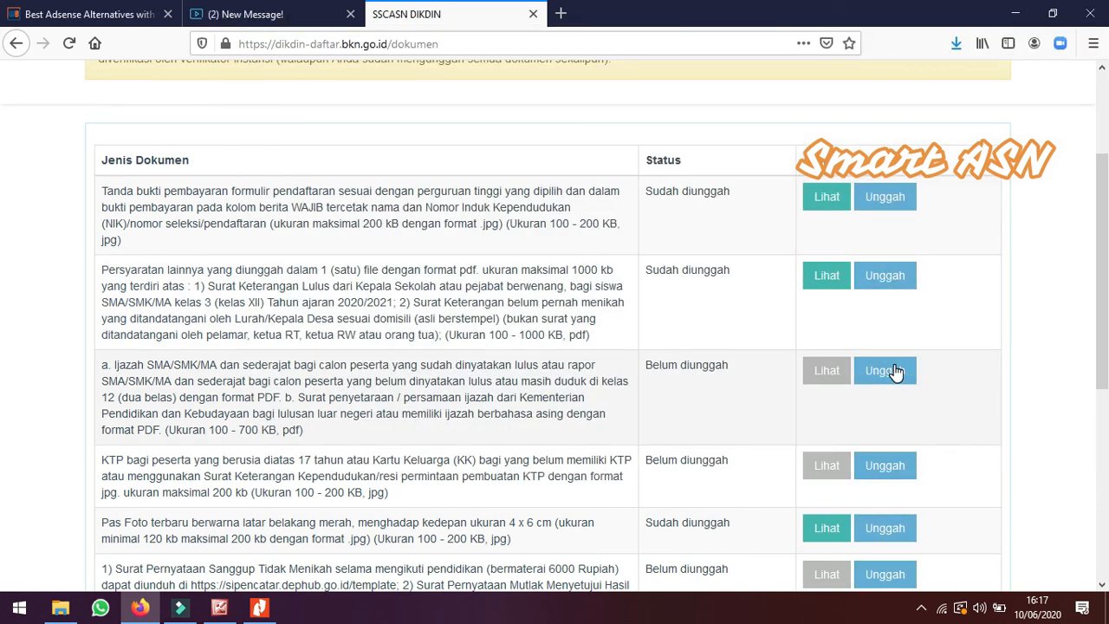
Upload the same Surat-Izin-Atasan-untuk-Mengikuti-Seleksi-LPDP-2019-Semua-Program file for the ijazah / rapor document
{"action": "left_click", "coordinate": [894, 370]}
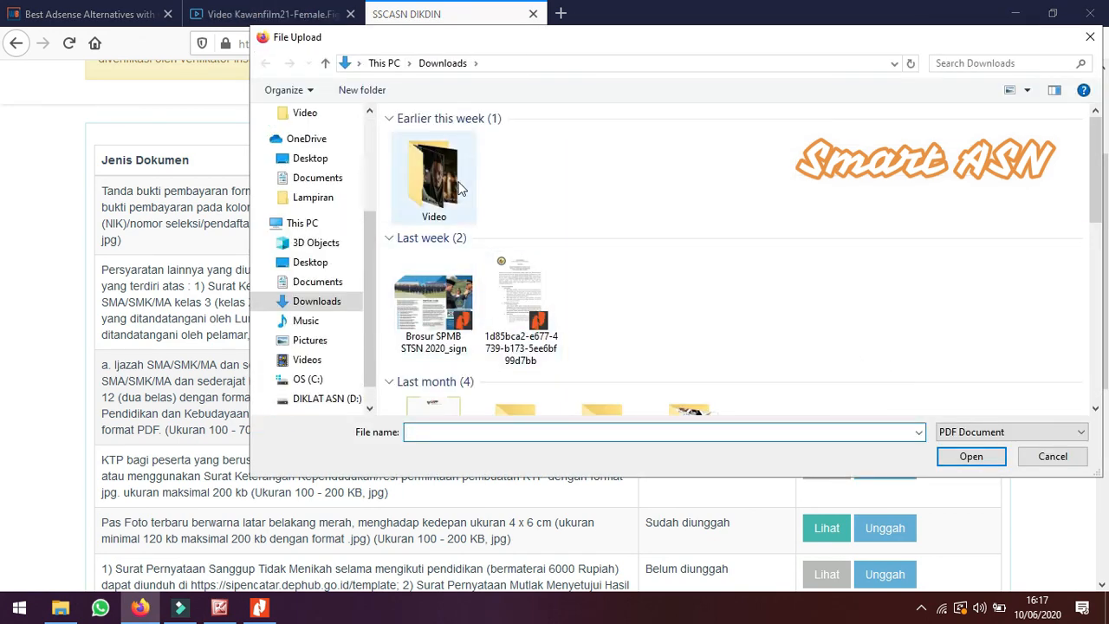
{"action": "left_click_drag", "start_coordinate": [459, 52], "coordinate": [336, 46]}
{"action": "scroll", "coordinate": [422, 255], "scroll_direction": "down", "scroll_amount": 5}
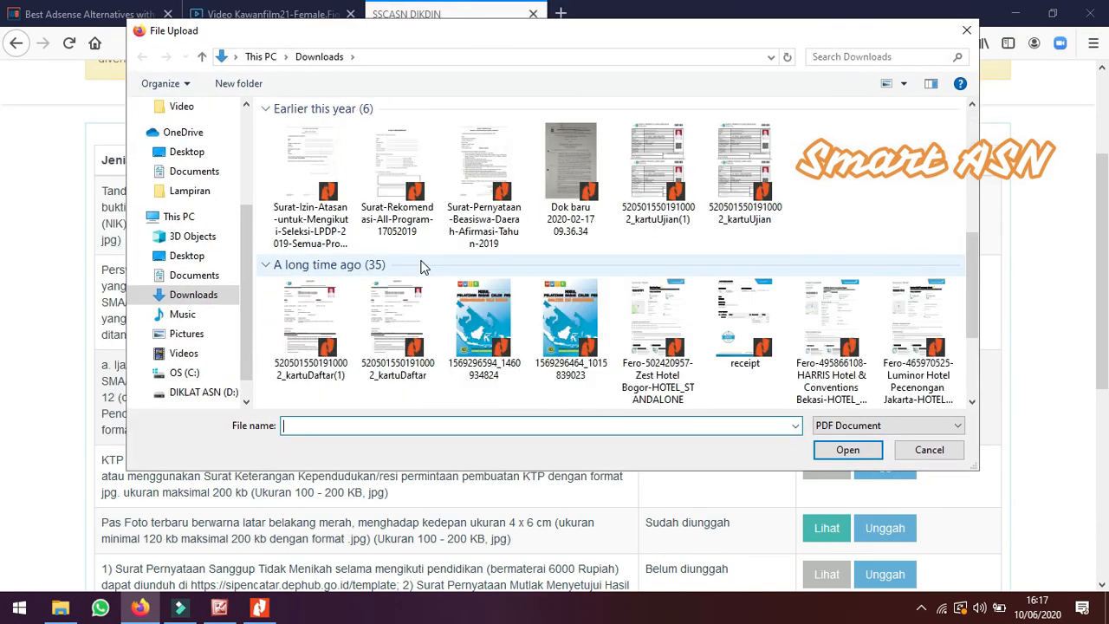
{"action": "left_click", "coordinate": [307, 177]}
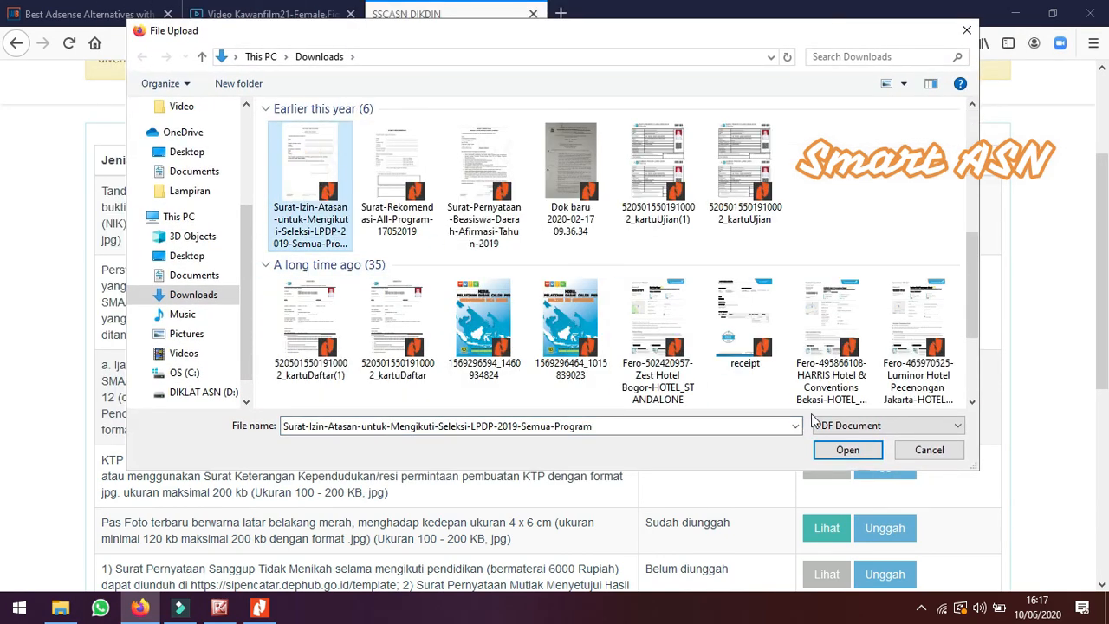
{"action": "left_click", "coordinate": [846, 451]}
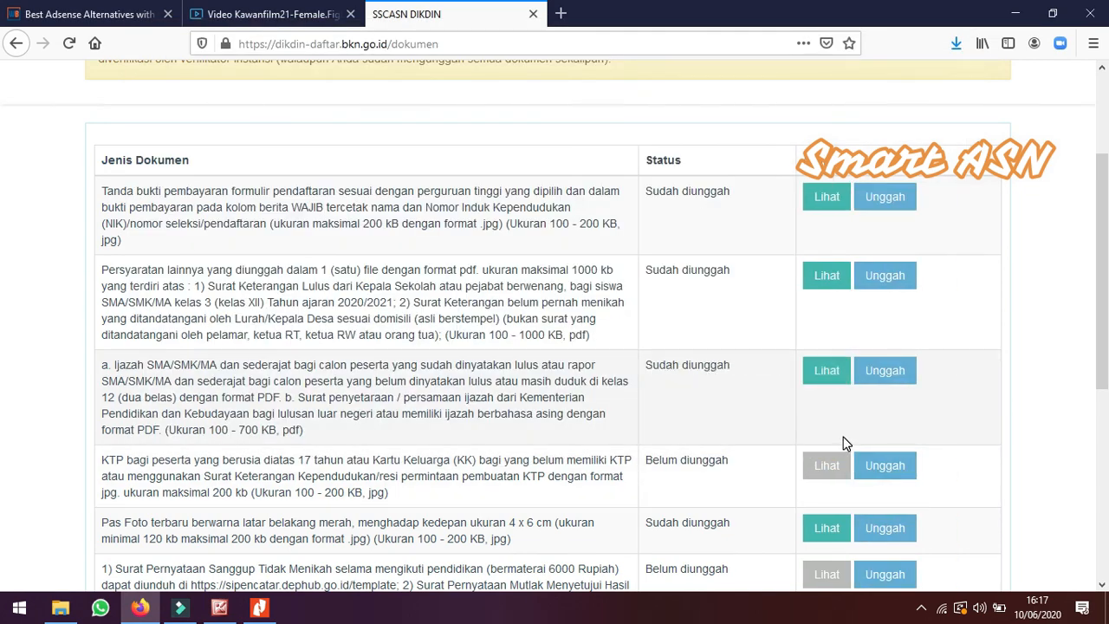
Upload the NURUL image from Downloads for the KTP document
{"action": "left_click", "coordinate": [890, 468]}
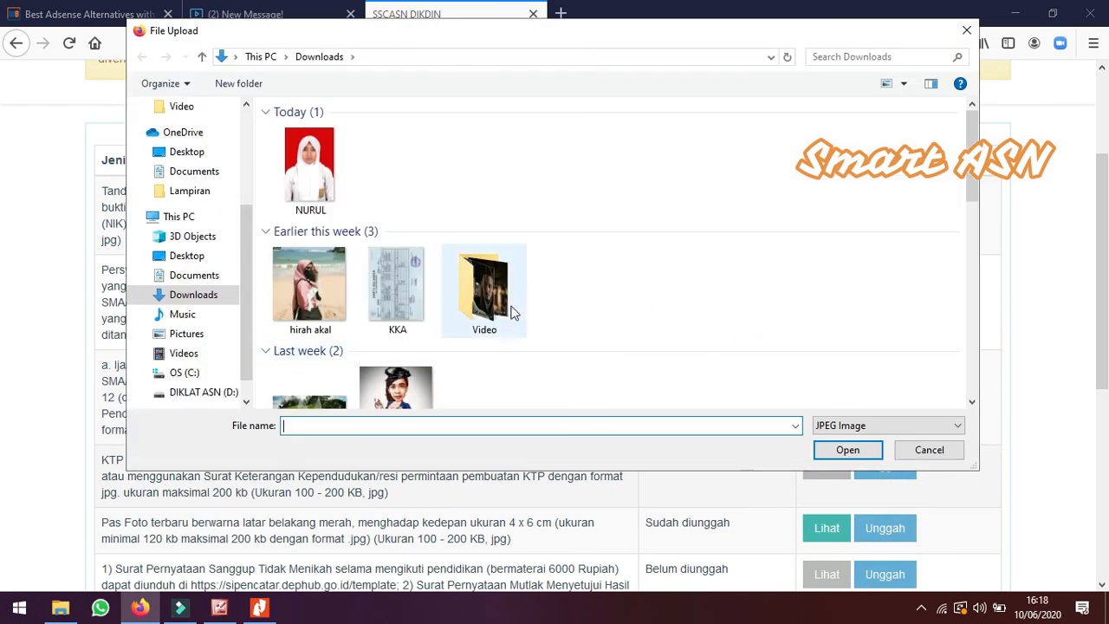
{"action": "left_click", "coordinate": [308, 156]}
{"action": "left_click", "coordinate": [837, 450]}
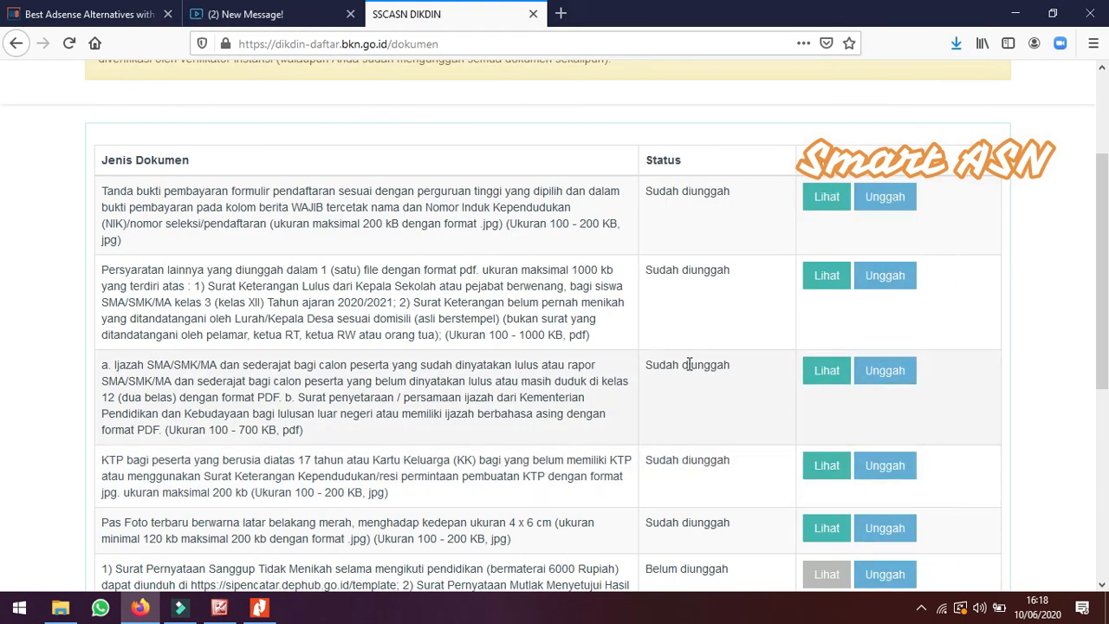
Upload the Surat-Izin-Atasan-untuk-Mengikuti-Seleksi-LPDP-2019-Semua-Program file for the statement letters (Surat Pernyataan) document
{"action": "scroll", "coordinate": [650, 378], "scroll_direction": "down", "scroll_amount": 3}
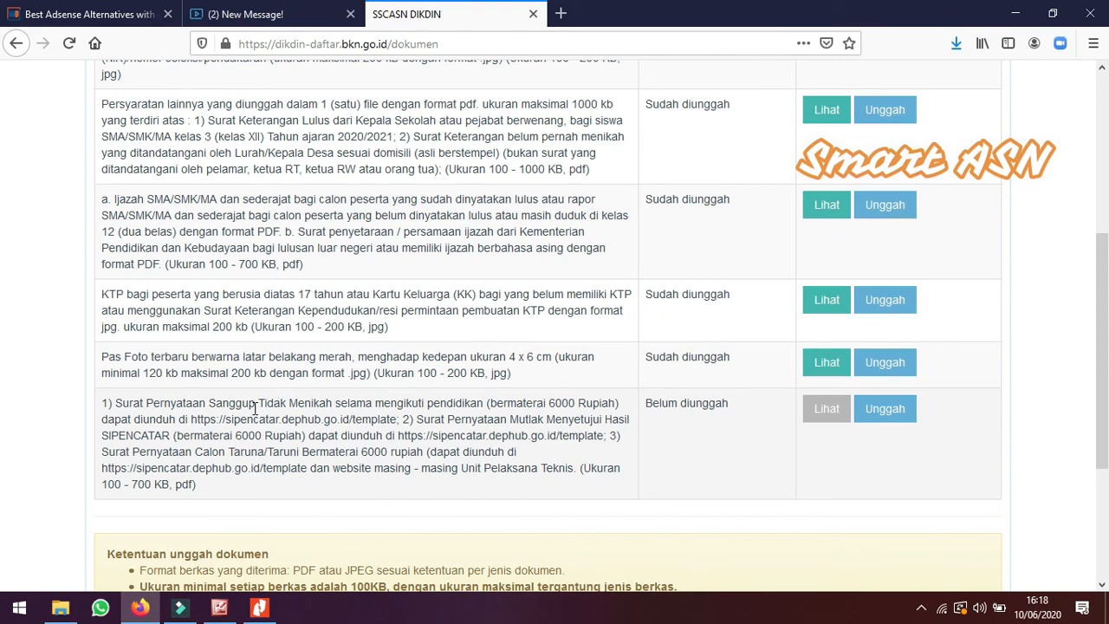
{"action": "left_click", "coordinate": [887, 414]}
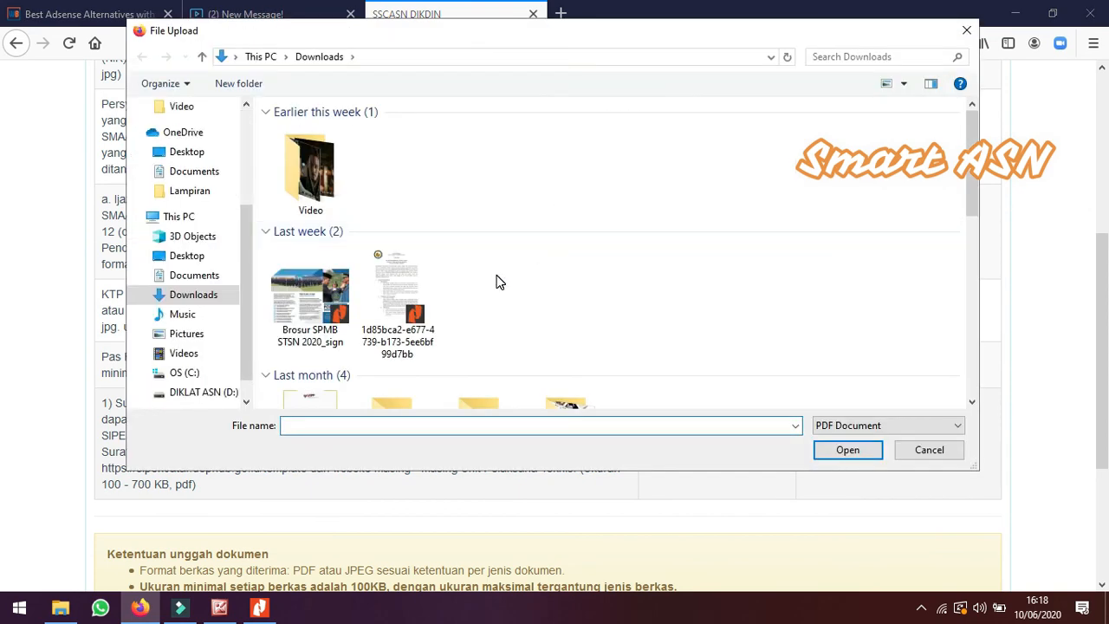
{"action": "scroll", "coordinate": [424, 290], "scroll_direction": "down", "scroll_amount": 5}
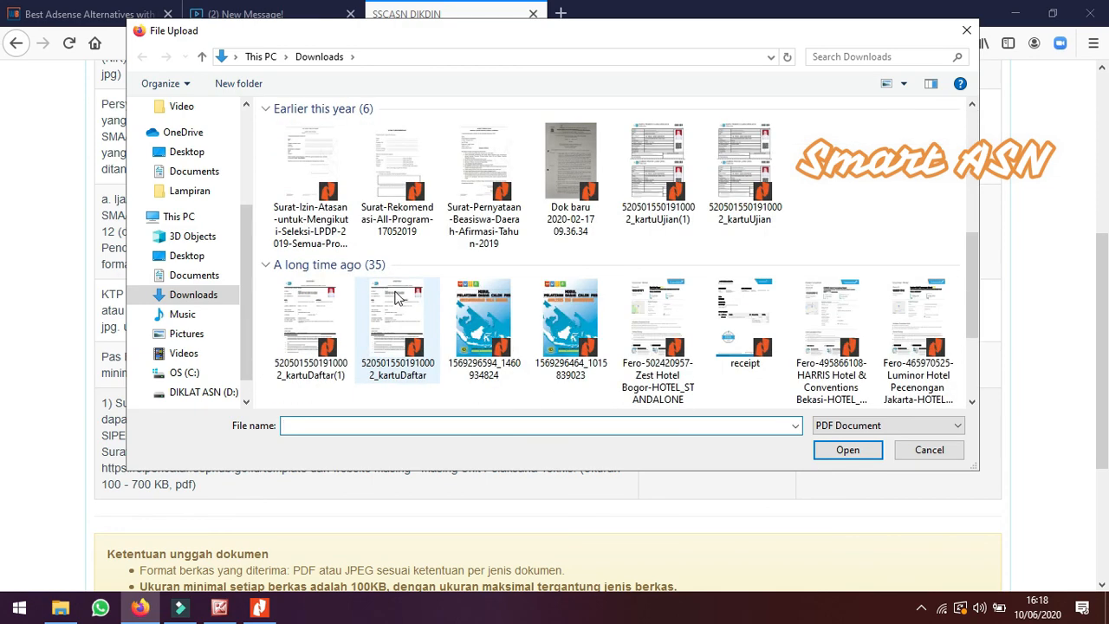
{"action": "left_click", "coordinate": [316, 176]}
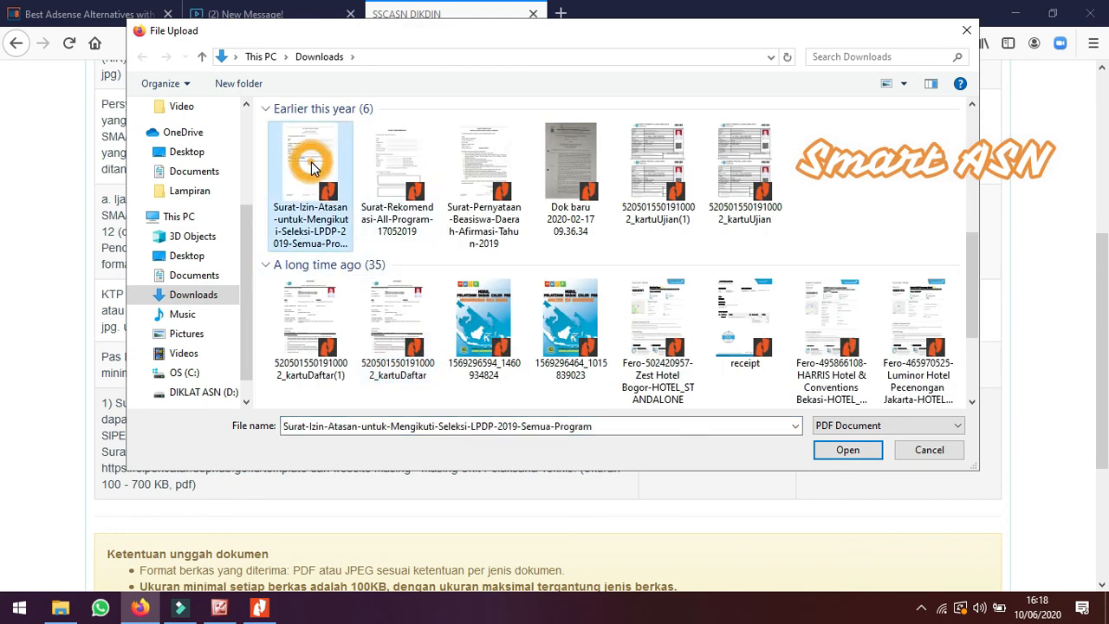
{"action": "left_click", "coordinate": [843, 450]}
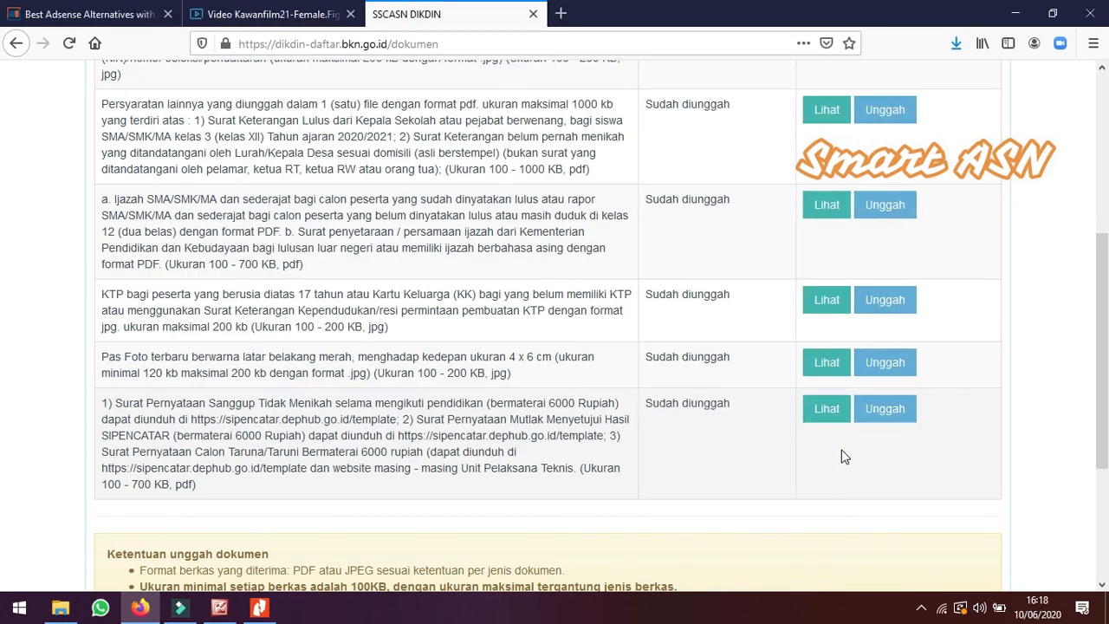
Continue from the document upload page to the Resume stage
{"action": "scroll", "coordinate": [595, 351], "scroll_direction": "up", "scroll_amount": 3}
{"action": "scroll", "coordinate": [601, 346], "scroll_direction": "up", "scroll_amount": 1}
{"action": "scroll", "coordinate": [601, 325], "scroll_direction": "down", "scroll_amount": 7}
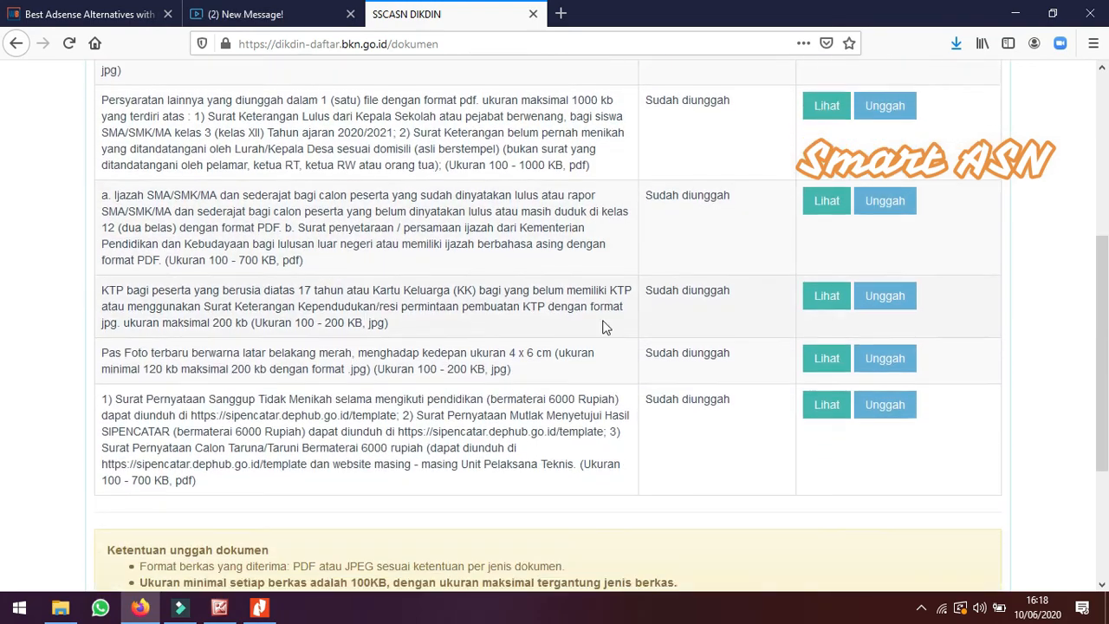
{"action": "scroll", "coordinate": [604, 327], "scroll_direction": "down", "scroll_amount": 2}
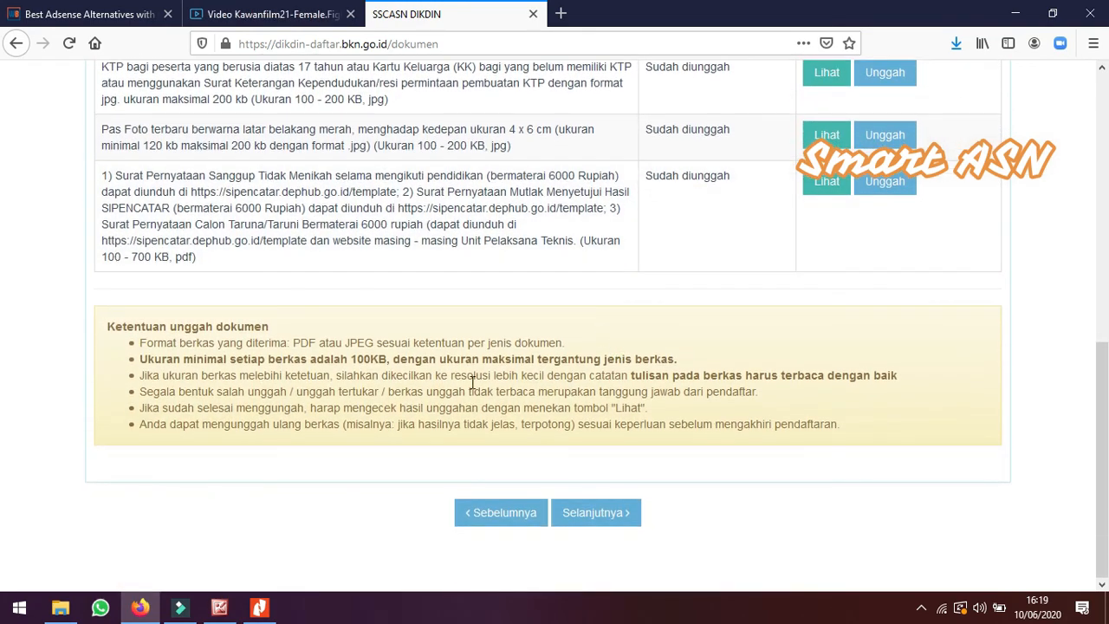
{"action": "left_click", "coordinate": [609, 512]}
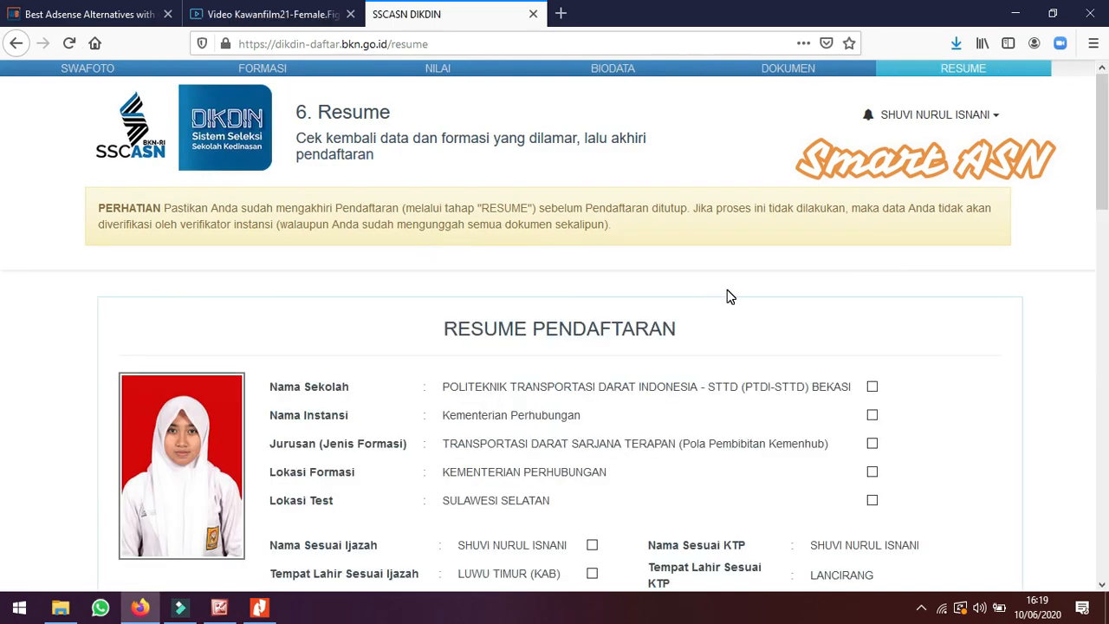
Tick the confirmation boxes for school, agency, major, formation location and test location in the resume
{"action": "scroll", "coordinate": [727, 299], "scroll_direction": "down", "scroll_amount": 2}
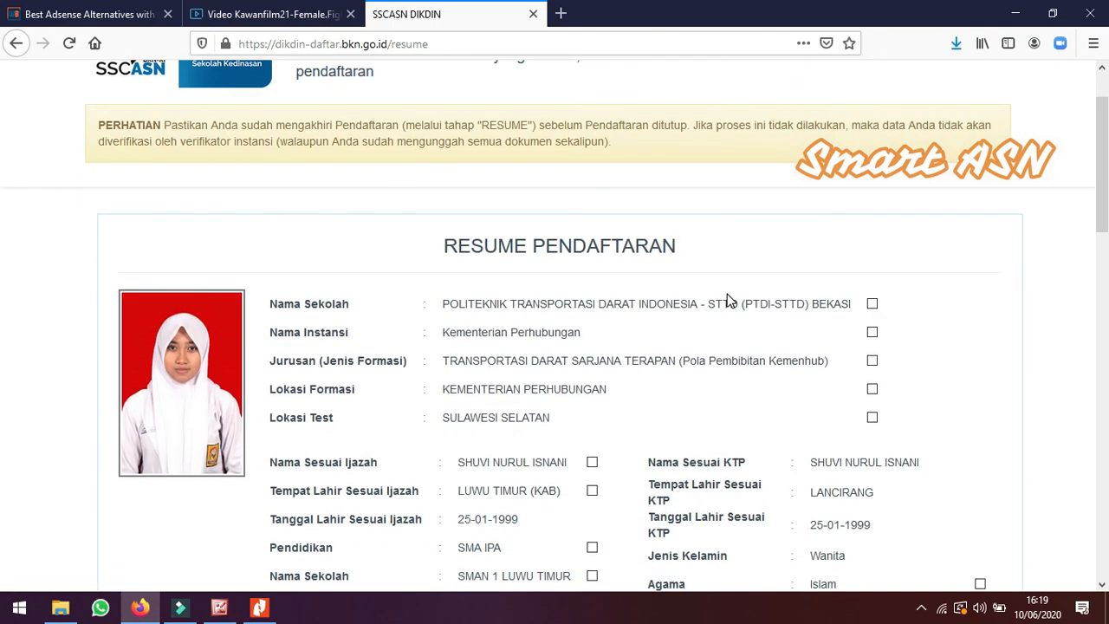
{"action": "left_click", "coordinate": [871, 304]}
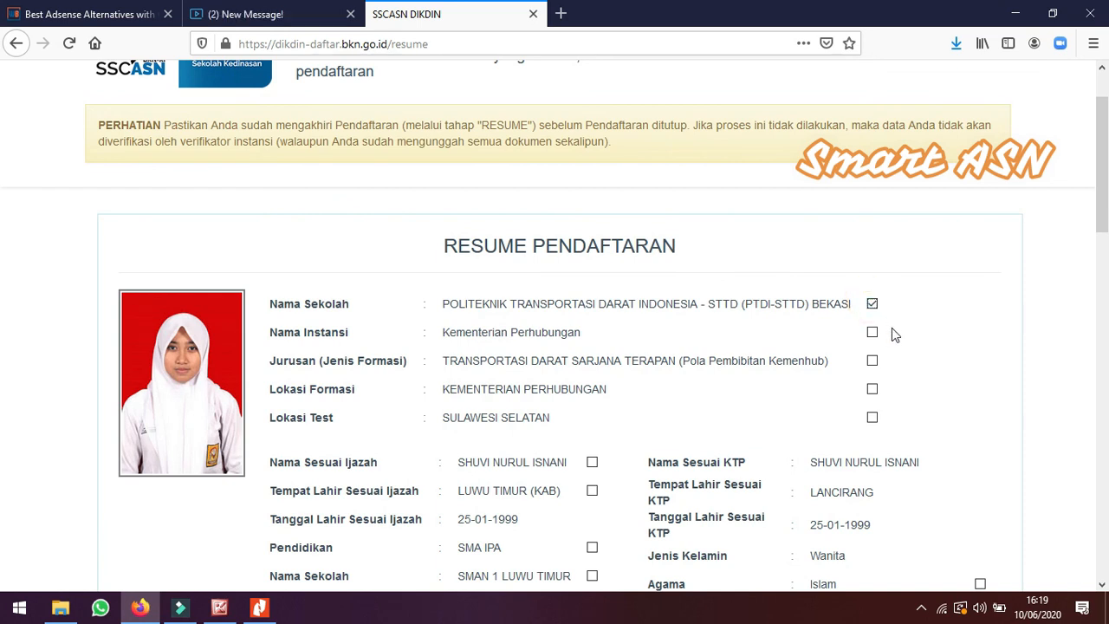
{"action": "left_click", "coordinate": [871, 331]}
{"action": "left_click", "coordinate": [871, 361]}
{"action": "left_click", "coordinate": [871, 389]}
{"action": "left_click", "coordinate": [872, 418]}
Tick the confirmation boxes for the ijazah name, birthplace, education, school, province, graduation year, ijazah number, date and report average
{"action": "scroll", "coordinate": [718, 372], "scroll_direction": "down", "scroll_amount": 3}
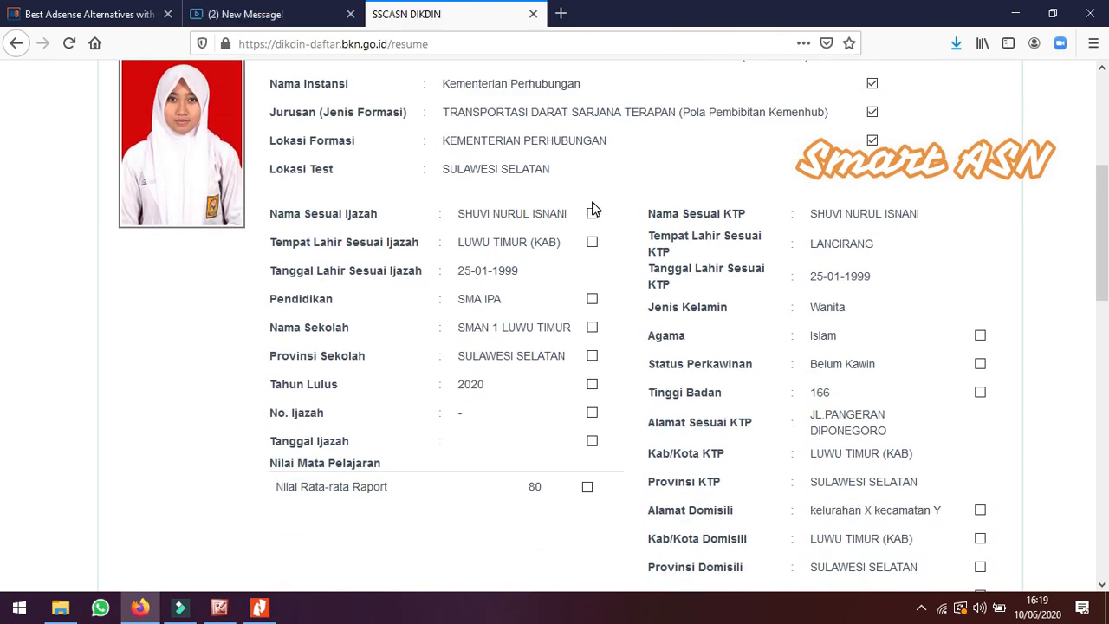
{"action": "left_click", "coordinate": [592, 215]}
{"action": "left_click", "coordinate": [593, 243]}
{"action": "left_click", "coordinate": [593, 300]}
{"action": "left_click", "coordinate": [592, 328]}
{"action": "left_click", "coordinate": [592, 356]}
{"action": "left_click", "coordinate": [592, 385]}
{"action": "left_click", "coordinate": [592, 413]}
{"action": "left_click", "coordinate": [592, 442]}
{"action": "left_click", "coordinate": [586, 489]}
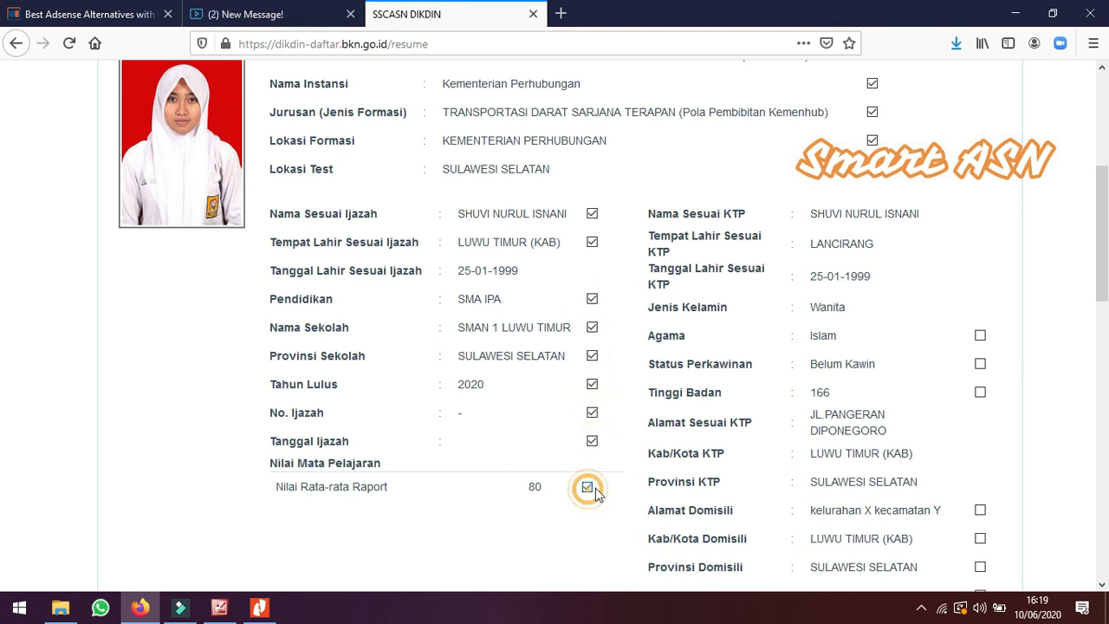
Tick the confirmation boxes for religion, marital status and height
{"action": "left_click", "coordinate": [979, 336]}
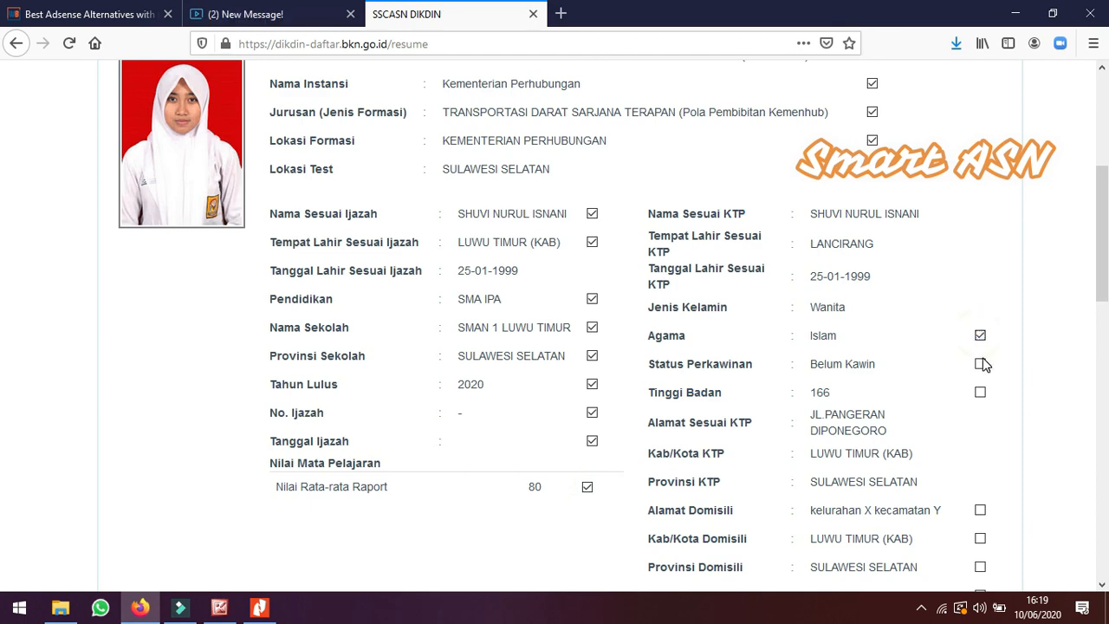
{"action": "left_click", "coordinate": [979, 364]}
{"action": "left_click", "coordinate": [980, 393]}
Tick the confirmation boxes for domicile address, domicile city and province, mobile number, telephone and email
{"action": "scroll", "coordinate": [877, 347], "scroll_direction": "down", "scroll_amount": 2}
{"action": "scroll", "coordinate": [876, 345], "scroll_direction": "down", "scroll_amount": 1}
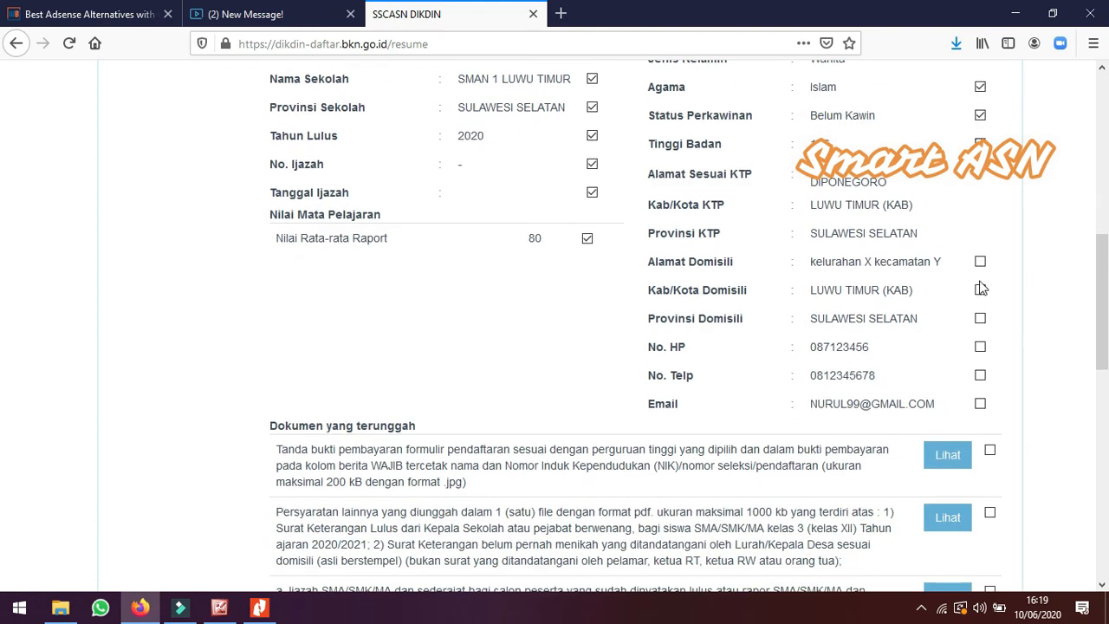
{"action": "left_click", "coordinate": [981, 261]}
{"action": "left_click", "coordinate": [981, 290]}
{"action": "left_click", "coordinate": [980, 318]}
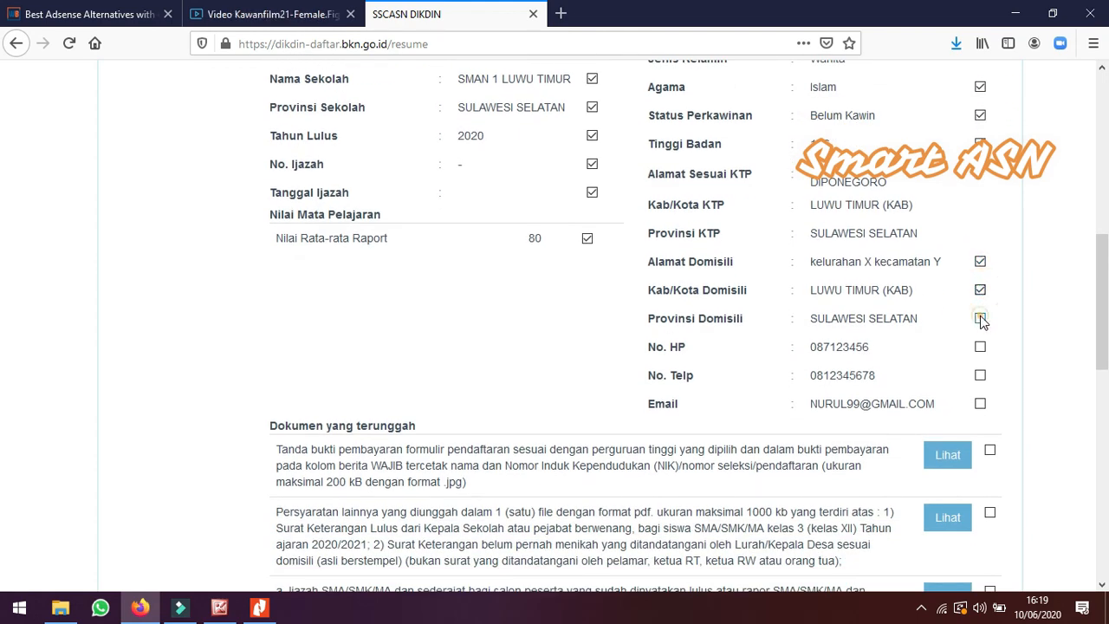
{"action": "left_click", "coordinate": [980, 347]}
{"action": "left_click", "coordinate": [981, 375]}
{"action": "left_click", "coordinate": [979, 403]}
Tick the confirmation boxes for all six uploaded documents
{"action": "scroll", "coordinate": [774, 329], "scroll_direction": "down", "scroll_amount": 2}
{"action": "scroll", "coordinate": [773, 329], "scroll_direction": "down", "scroll_amount": 2}
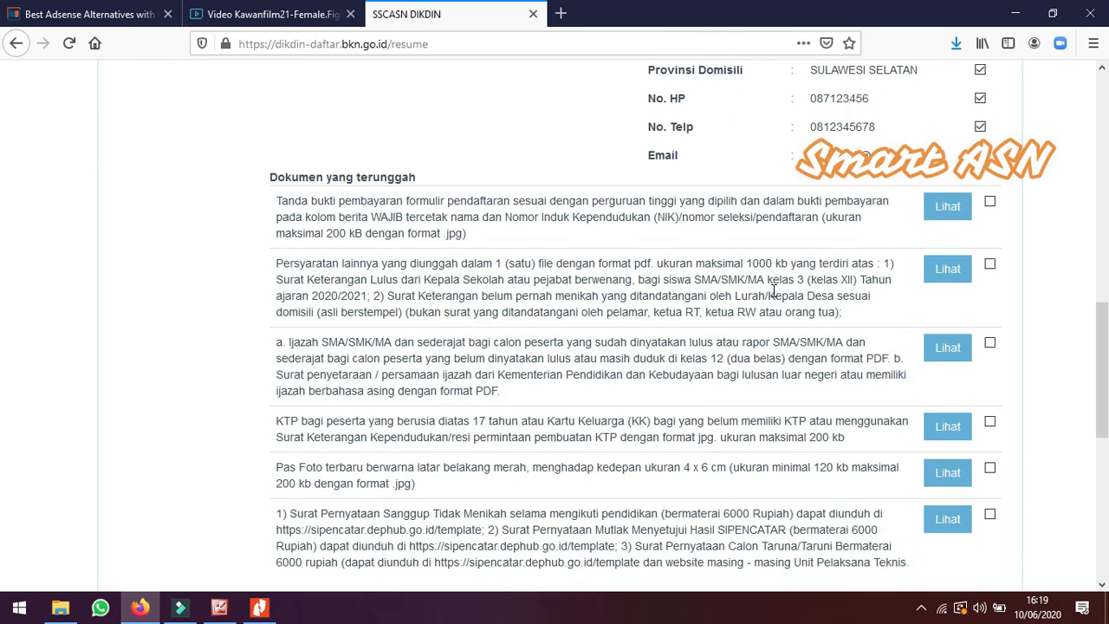
{"action": "left_click", "coordinate": [989, 201]}
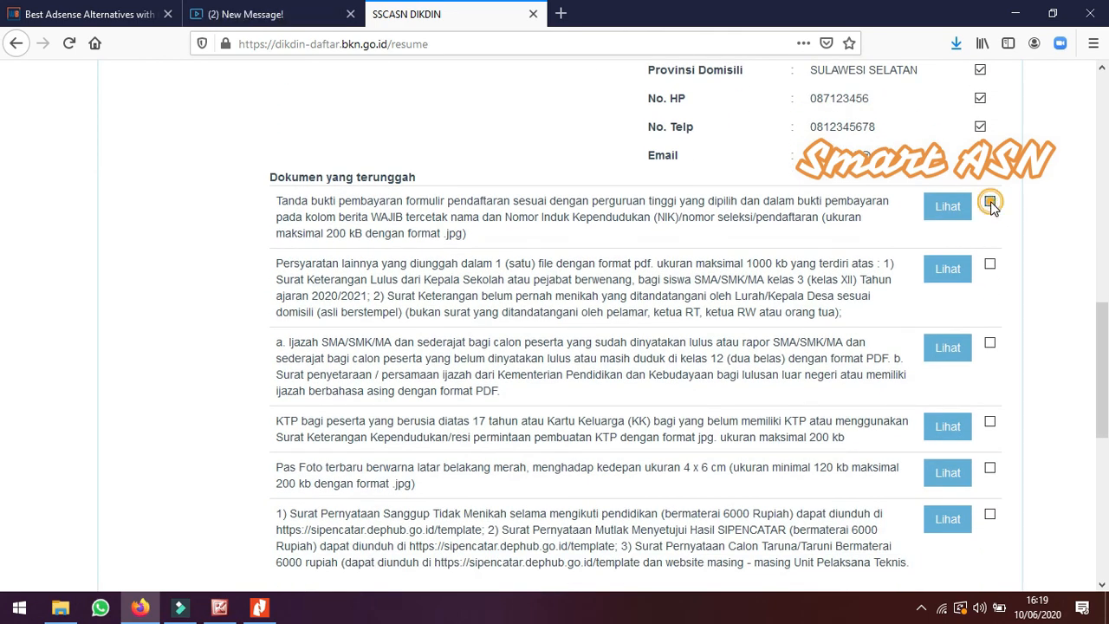
{"action": "left_click", "coordinate": [989, 263]}
{"action": "left_click", "coordinate": [989, 343]}
{"action": "left_click", "coordinate": [989, 421]}
{"action": "left_click", "coordinate": [989, 468]}
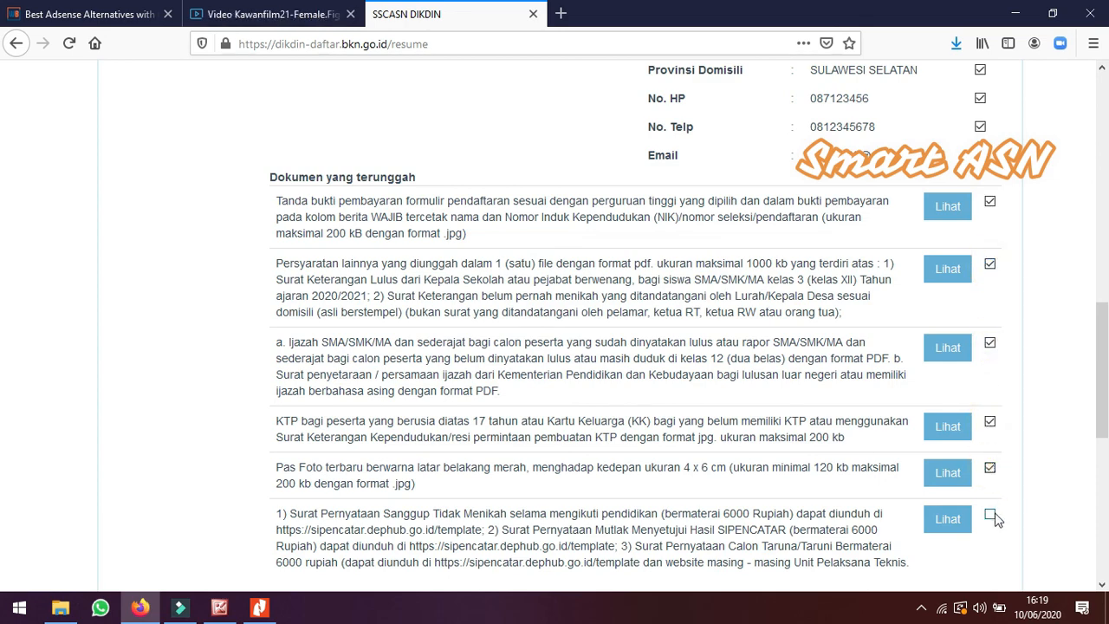
{"action": "left_click", "coordinate": [990, 514]}
Tick the declaration that the personal data matches the supporting documents
{"action": "scroll", "coordinate": [756, 304], "scroll_direction": "down", "scroll_amount": 3}
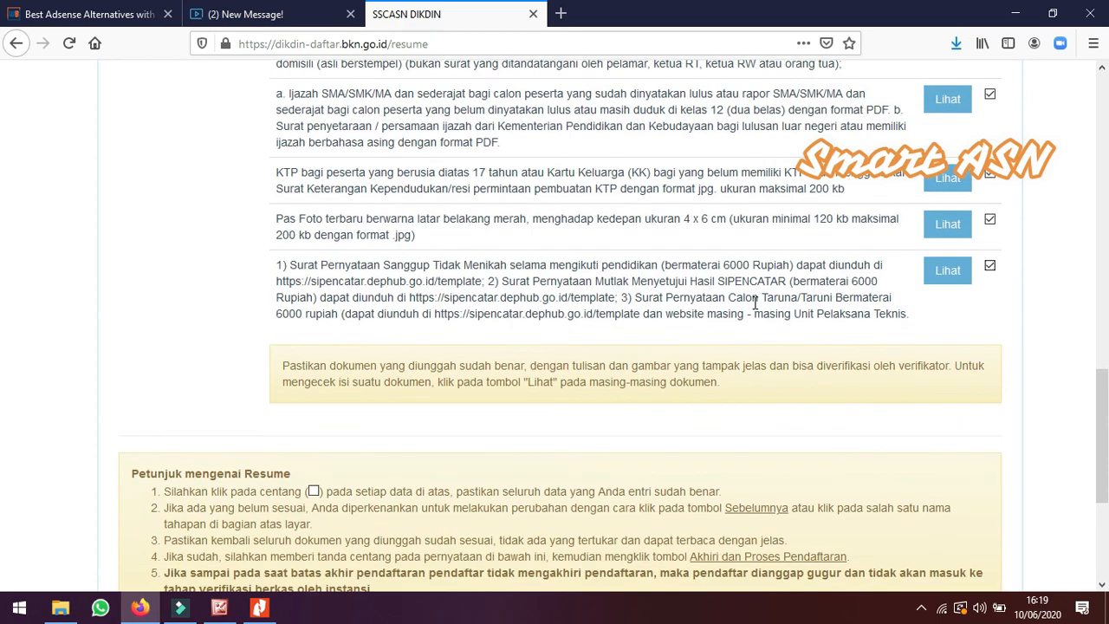
{"action": "scroll", "coordinate": [755, 303], "scroll_direction": "down", "scroll_amount": 1}
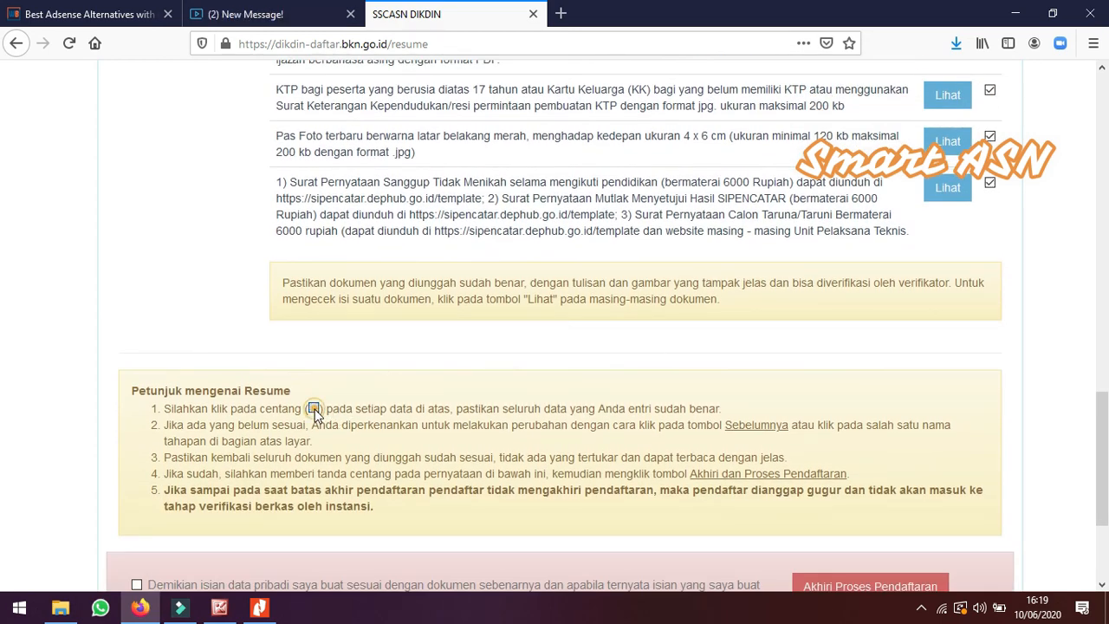
{"action": "scroll", "coordinate": [625, 326], "scroll_direction": "down", "scroll_amount": 2}
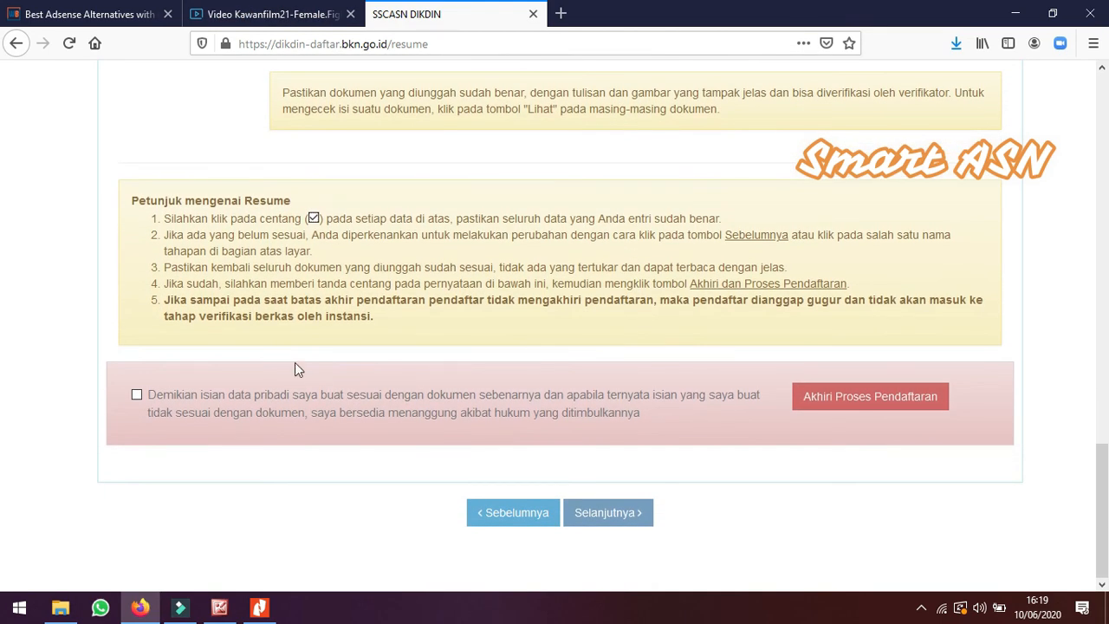
{"action": "left_click", "coordinate": [136, 394]}
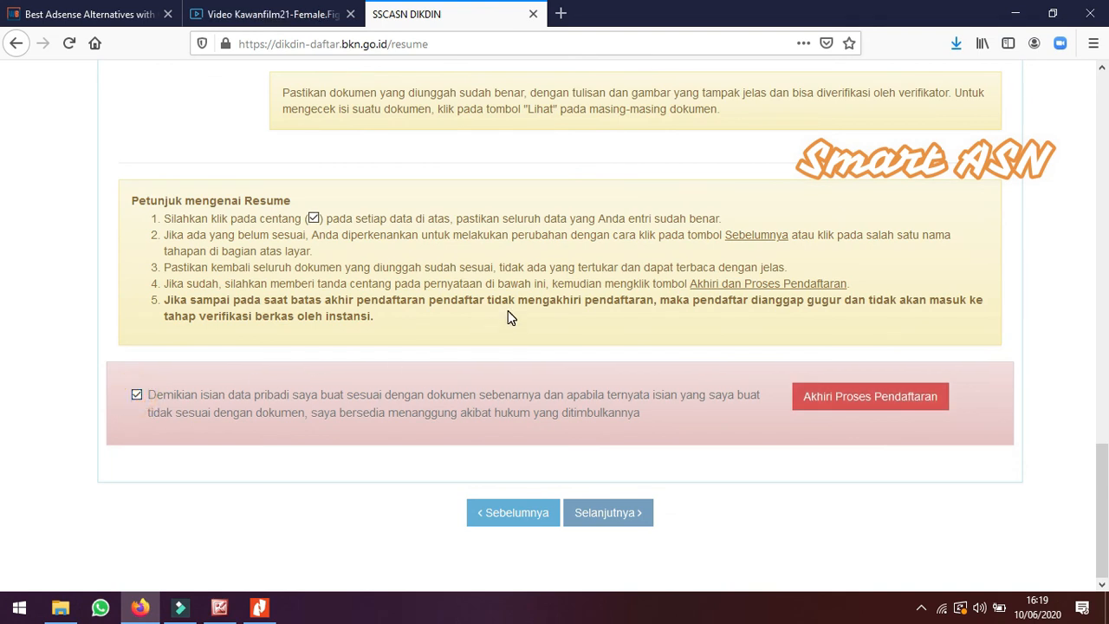